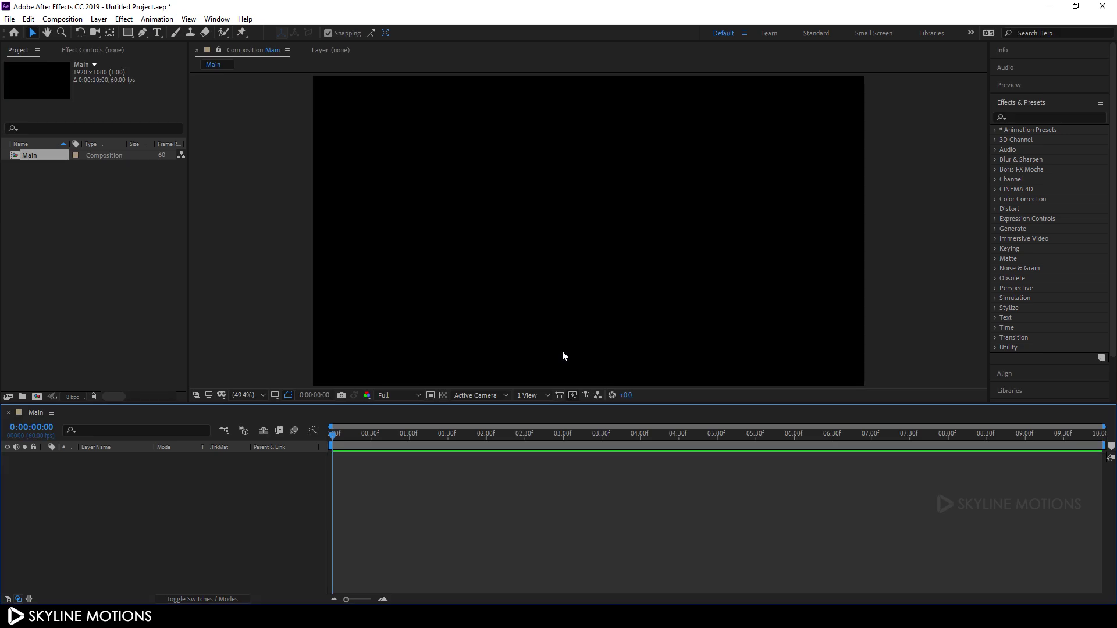
Create a new composition named "Title in" with a duration of 0:00:05:00
click(62, 19)
click(73, 35)
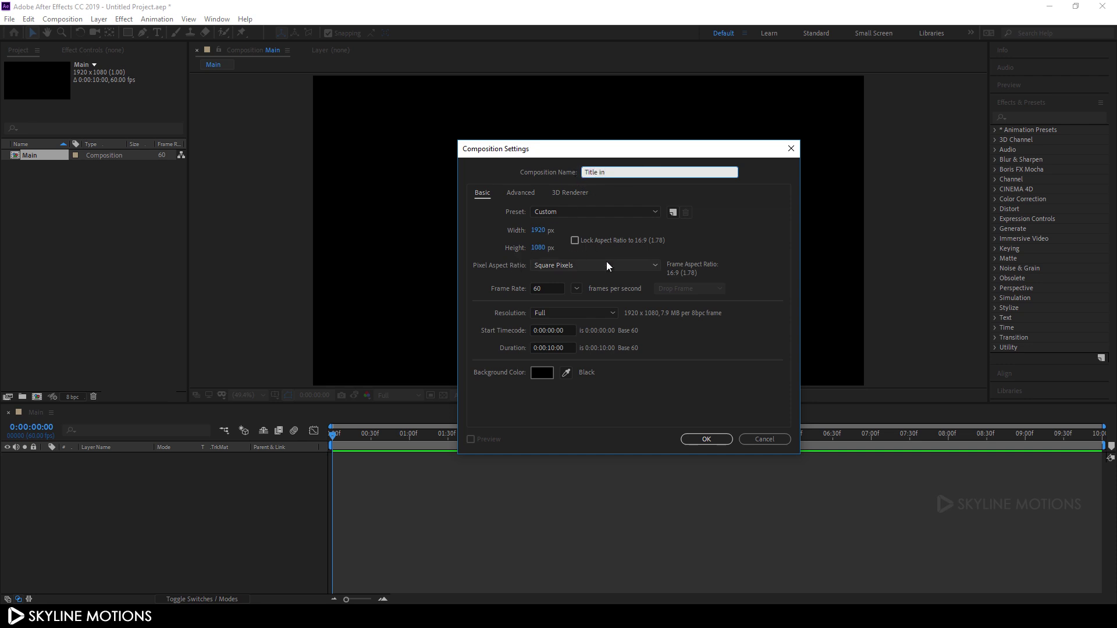
click(551, 349)
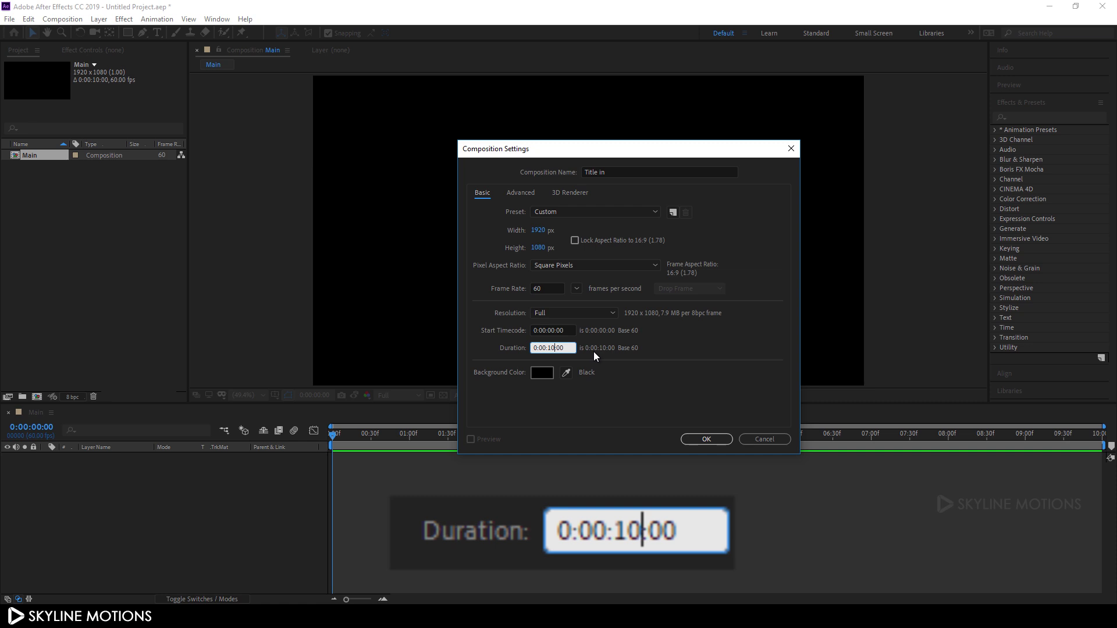
key(BackSpace)
key(BackSpace)
text(05:)
key(Return)
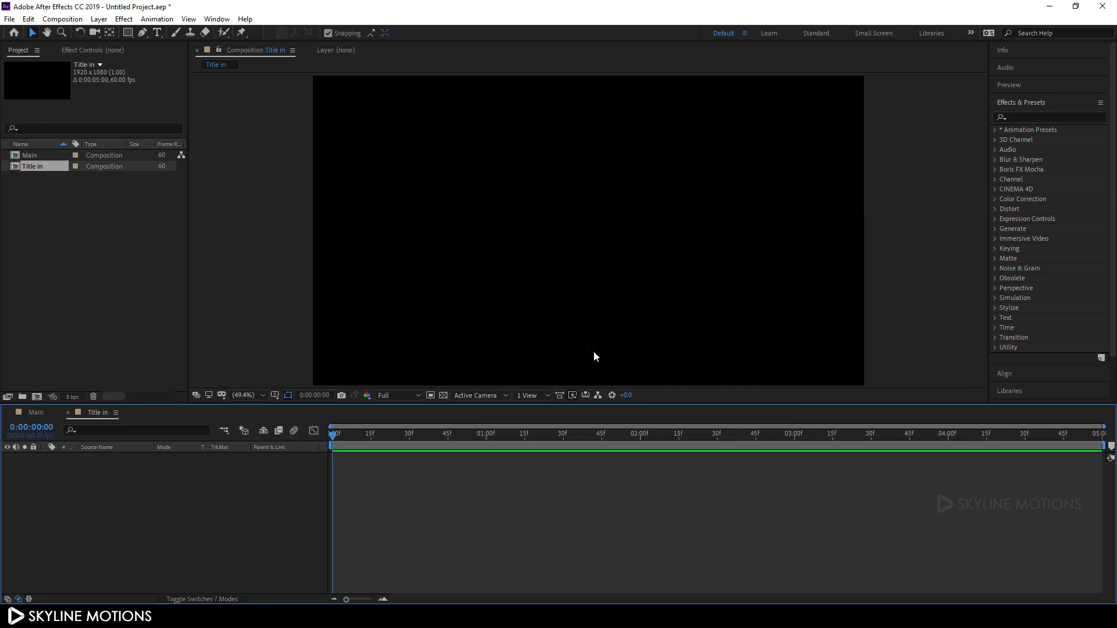
Set the Type tool's character options to the Android font at 125 px with a tracking of 0
click(162, 33)
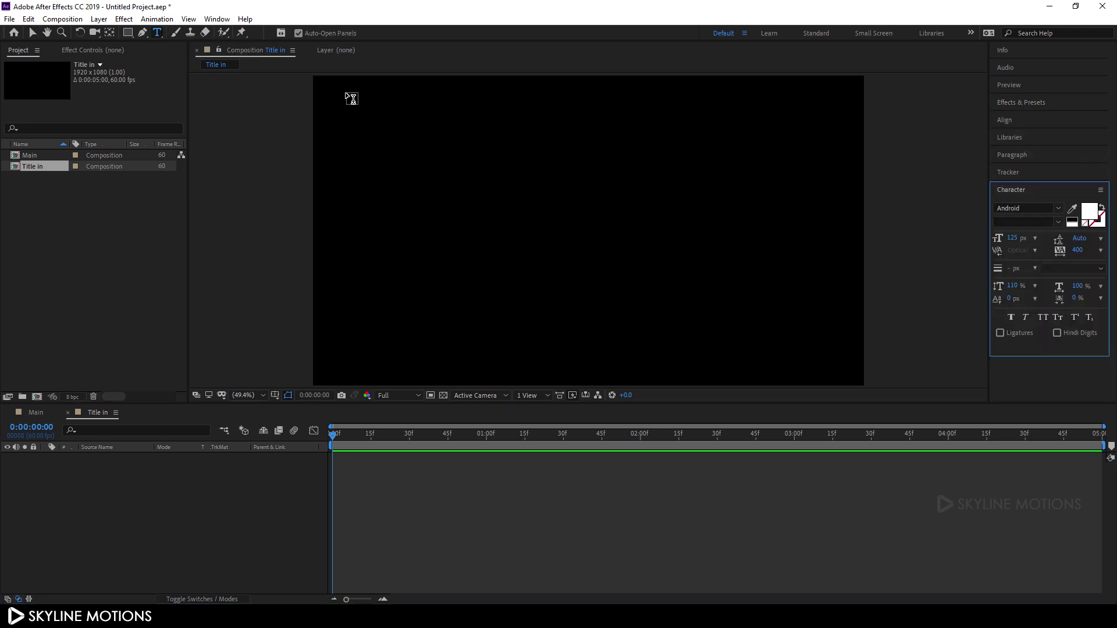
click(216, 18)
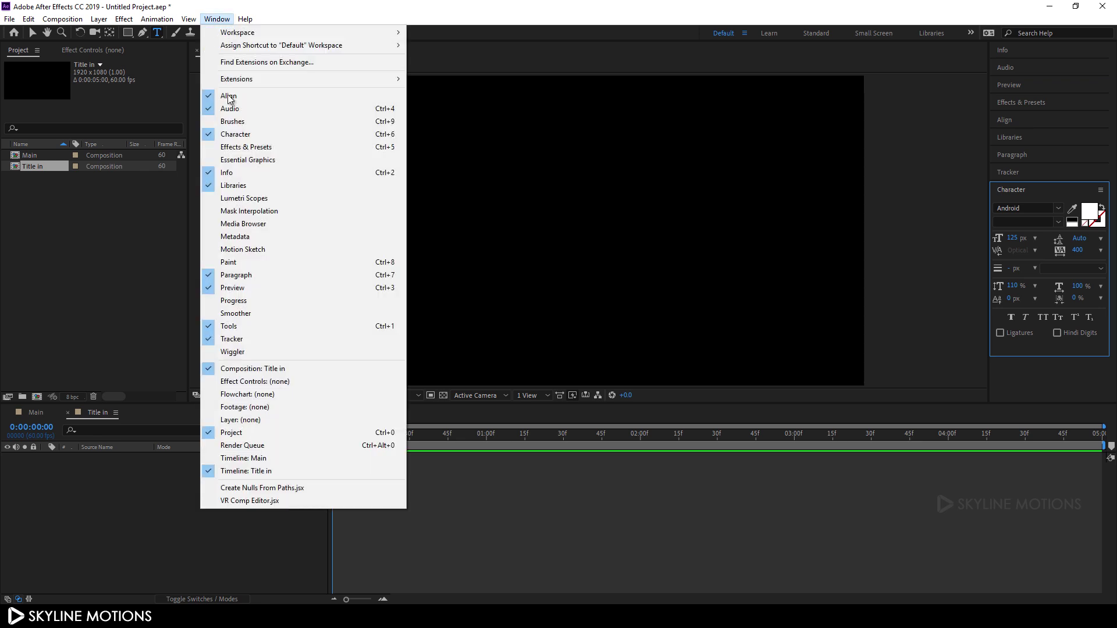
click(254, 135)
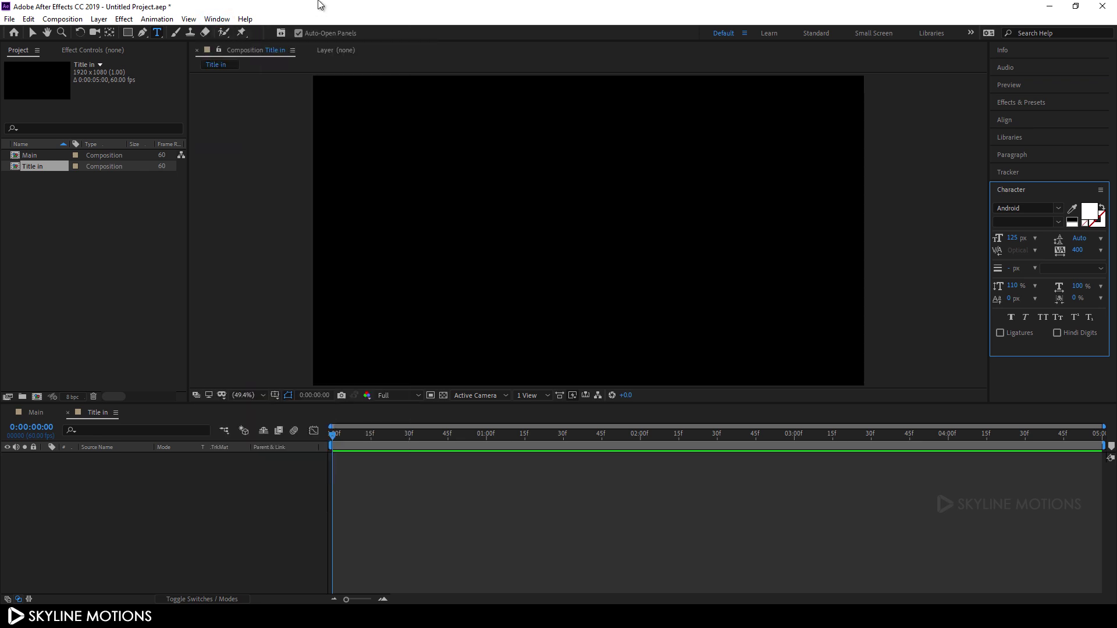
click(1058, 208)
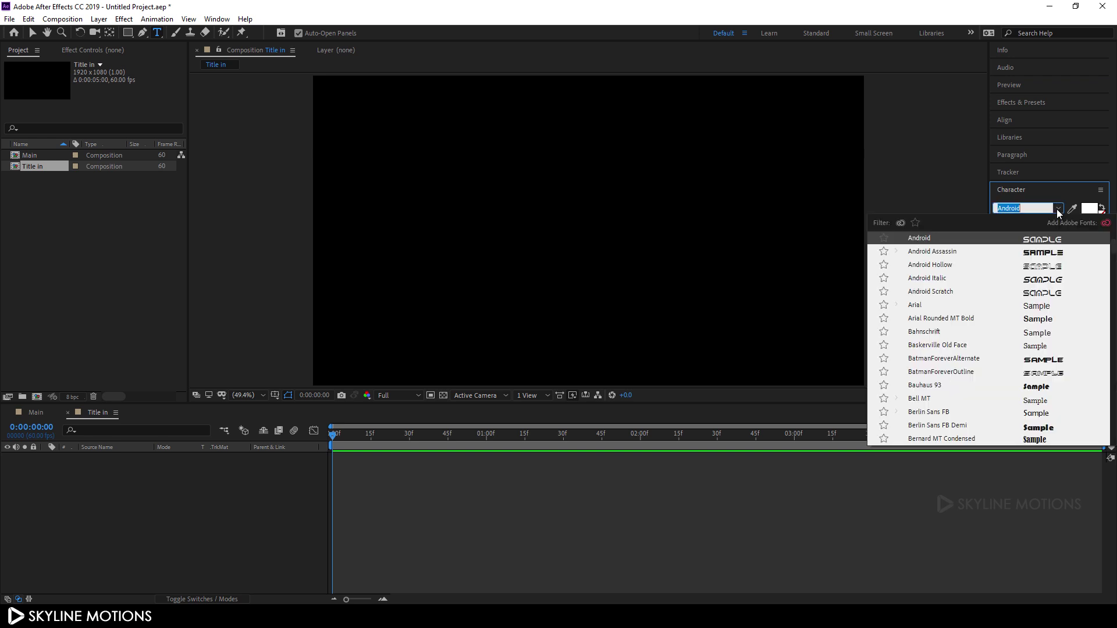
click(937, 243)
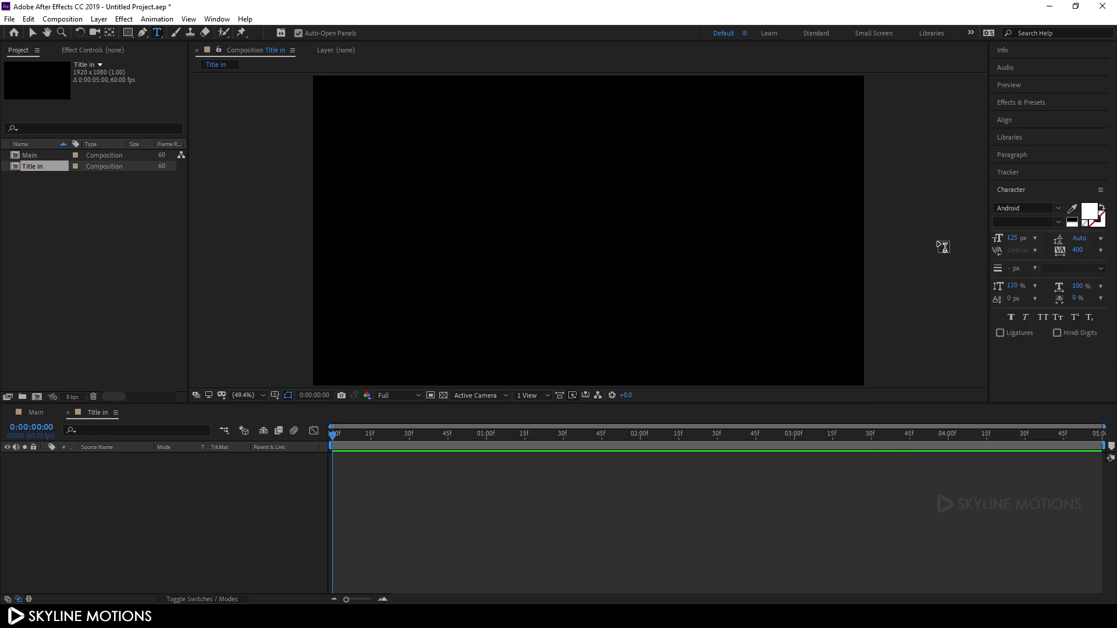
click(1013, 239)
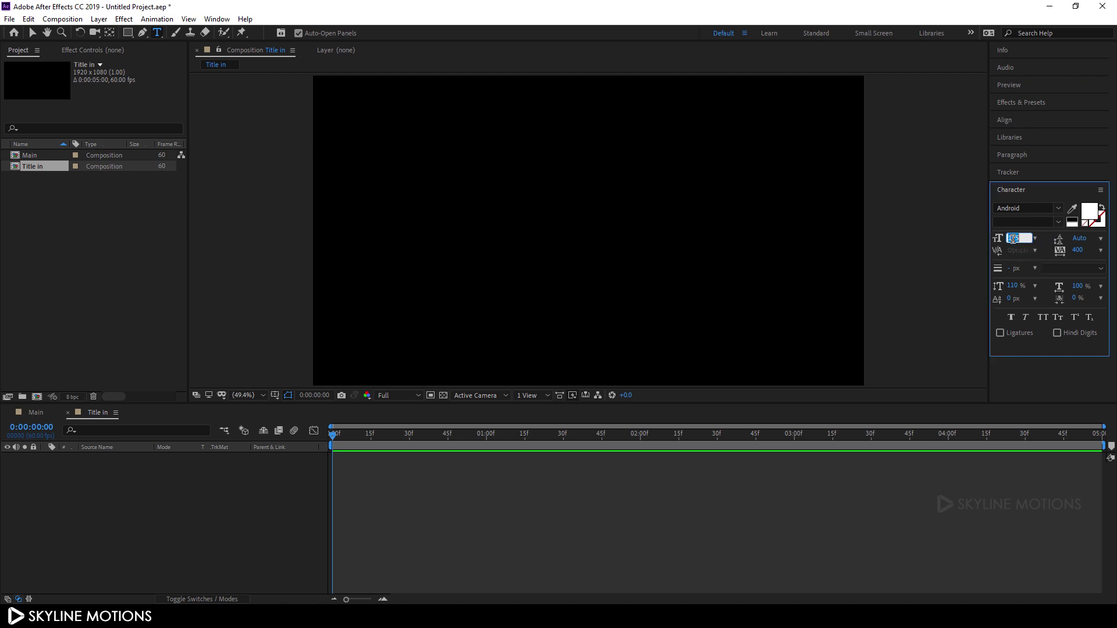
click(1078, 251)
text(0)
Add a text layer reading "Title ANIMATION" near the middle of the composition
click(574, 226)
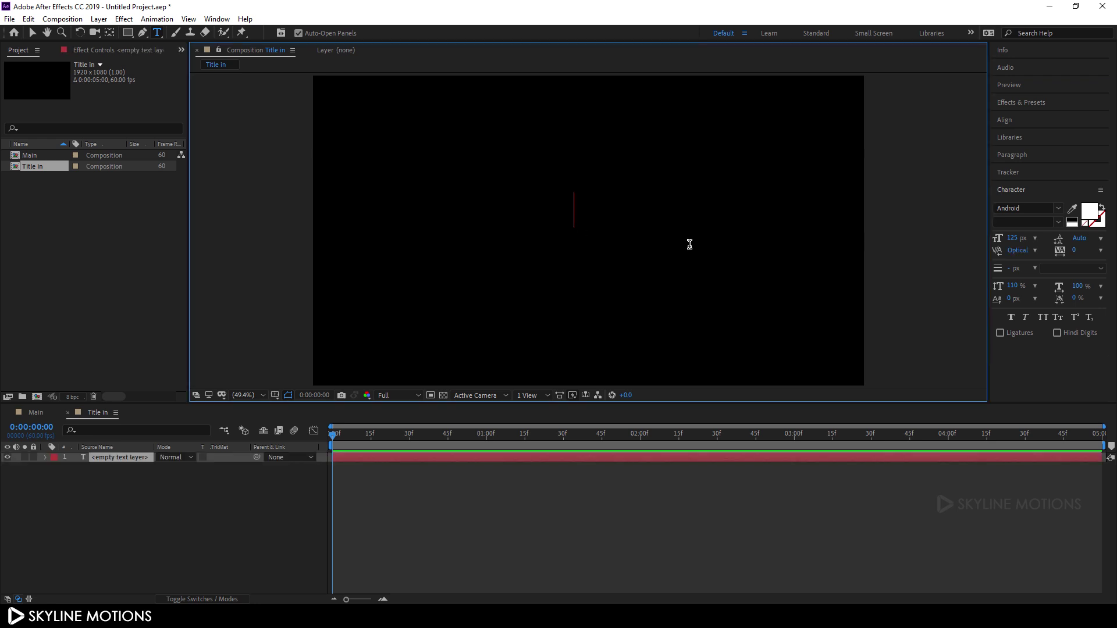
text(Titl)
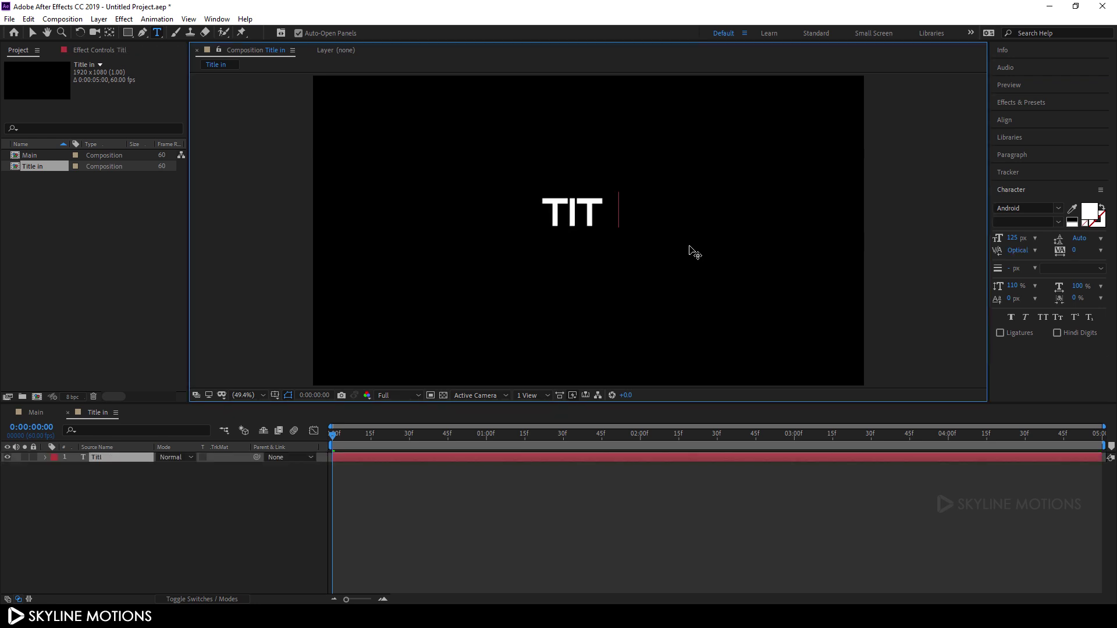
text(e ANI)
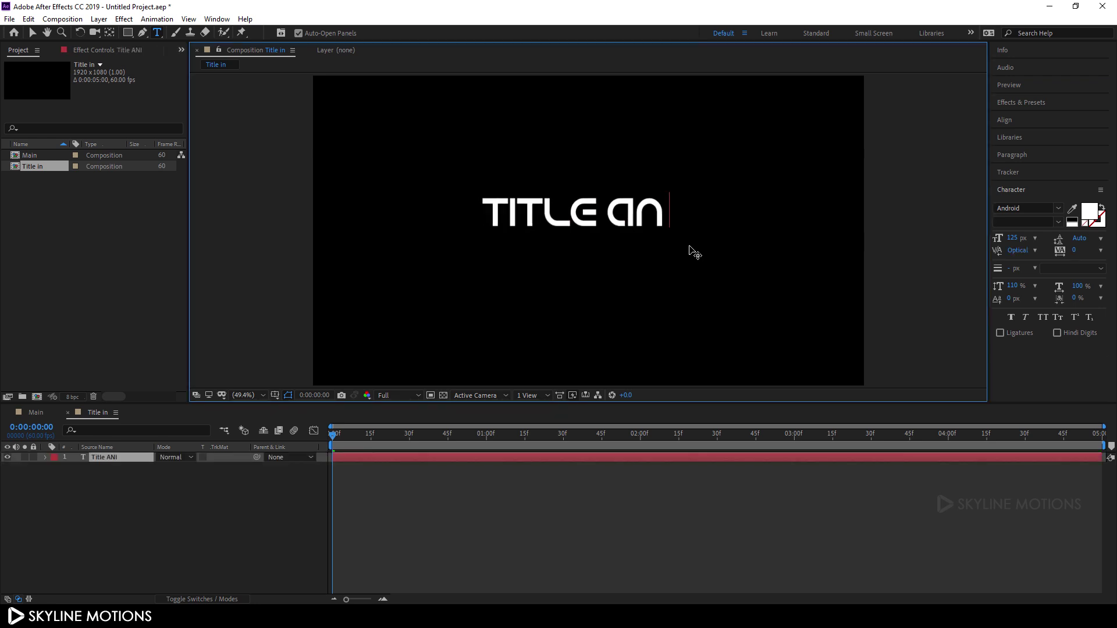
text(MATION)
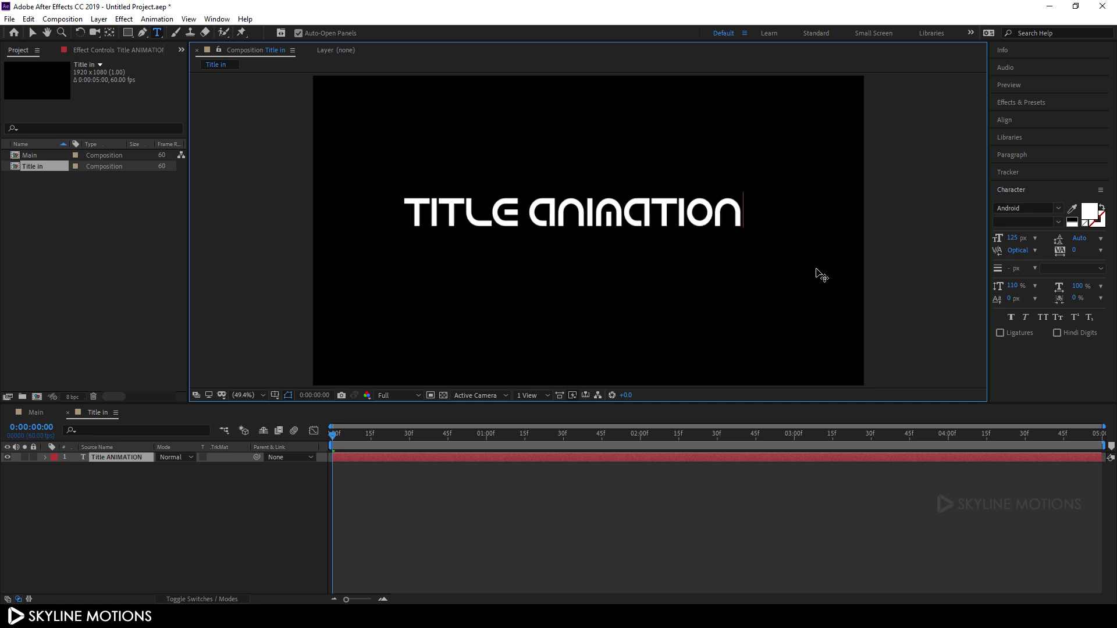
Centre the title text horizontally and vertically in the composition
click(1007, 120)
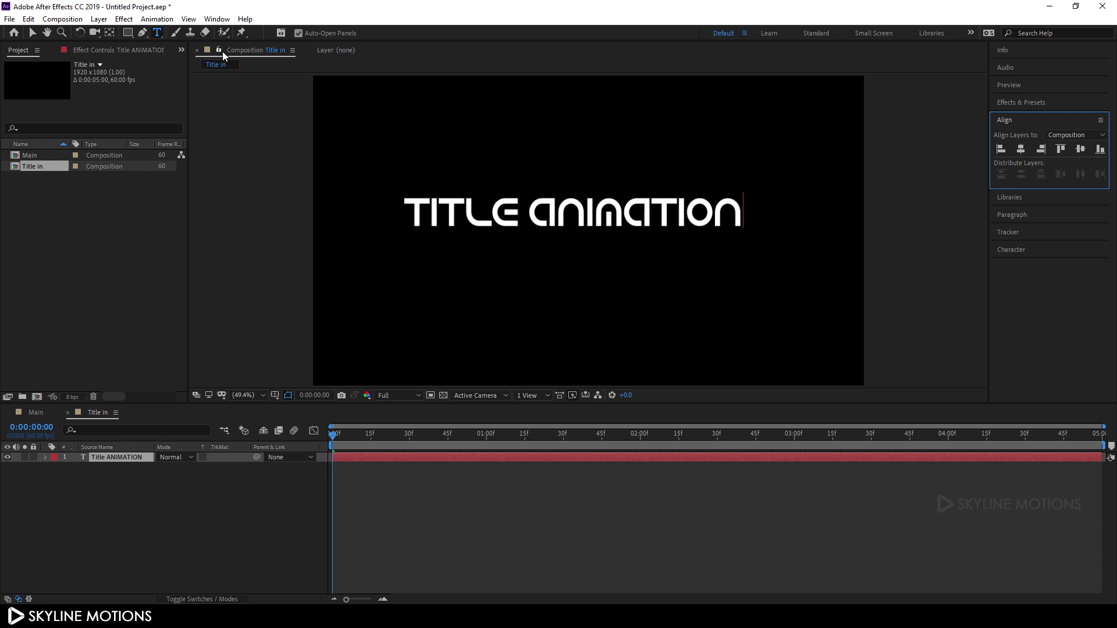
click(217, 18)
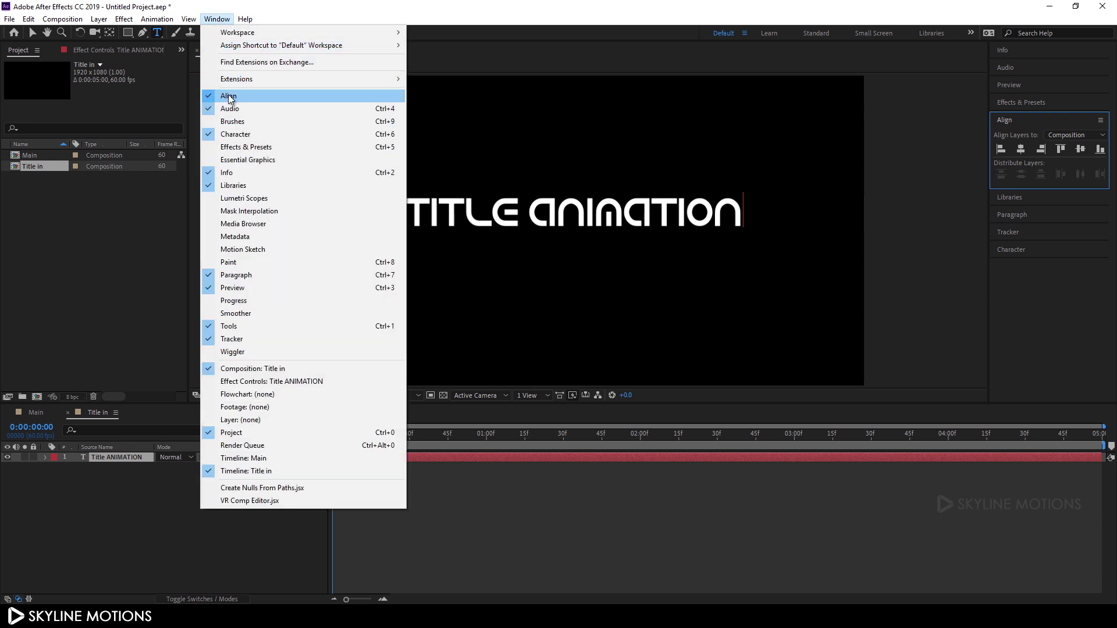
click(440, 18)
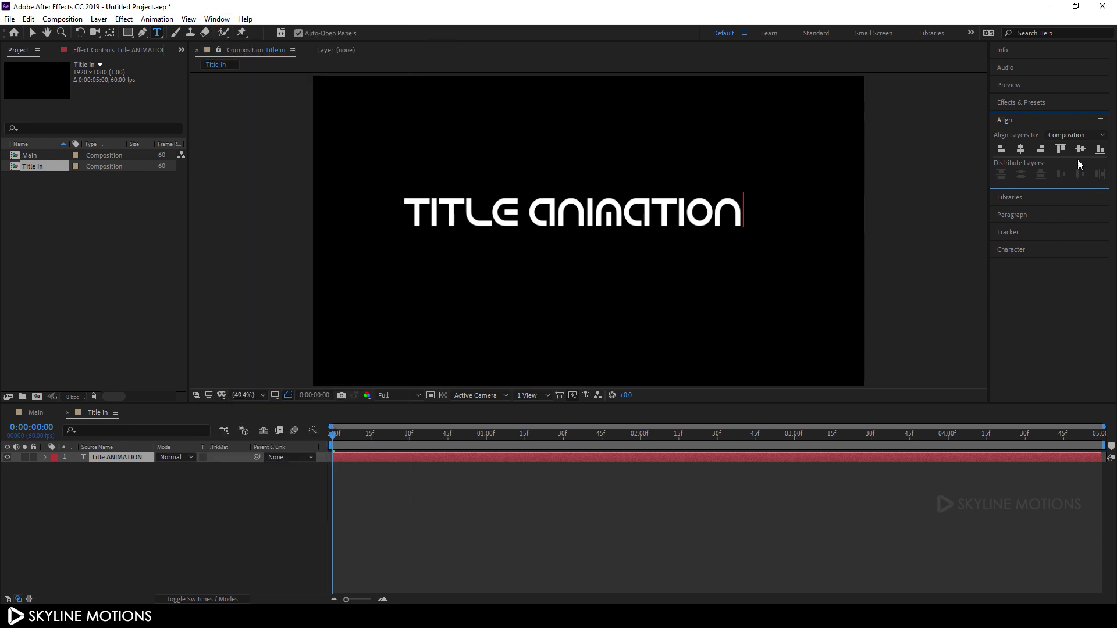
click(1022, 150)
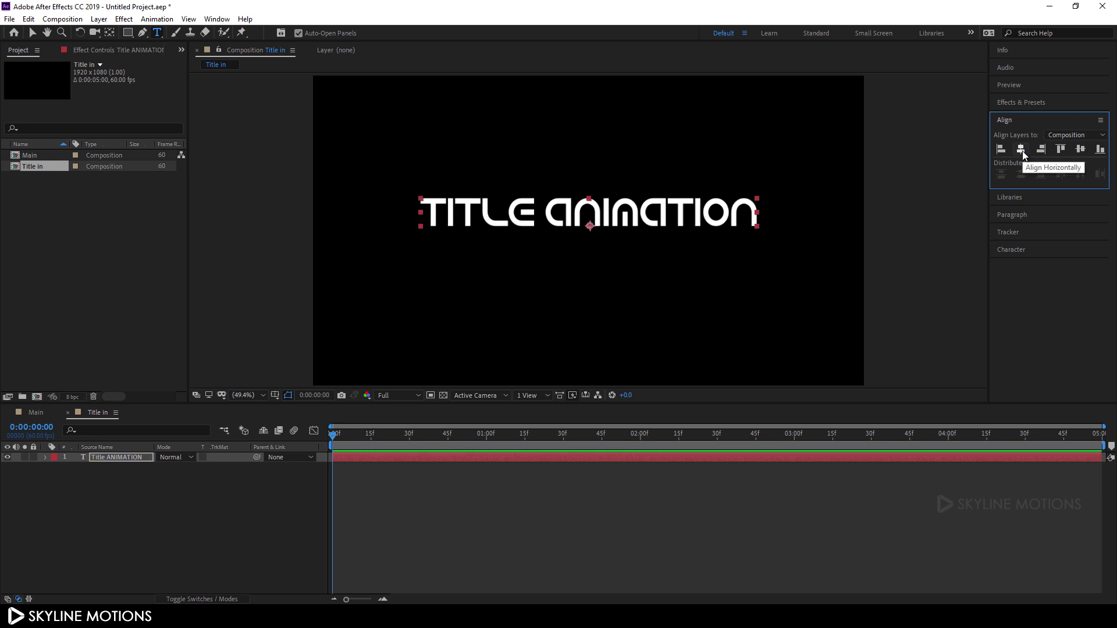
click(1081, 149)
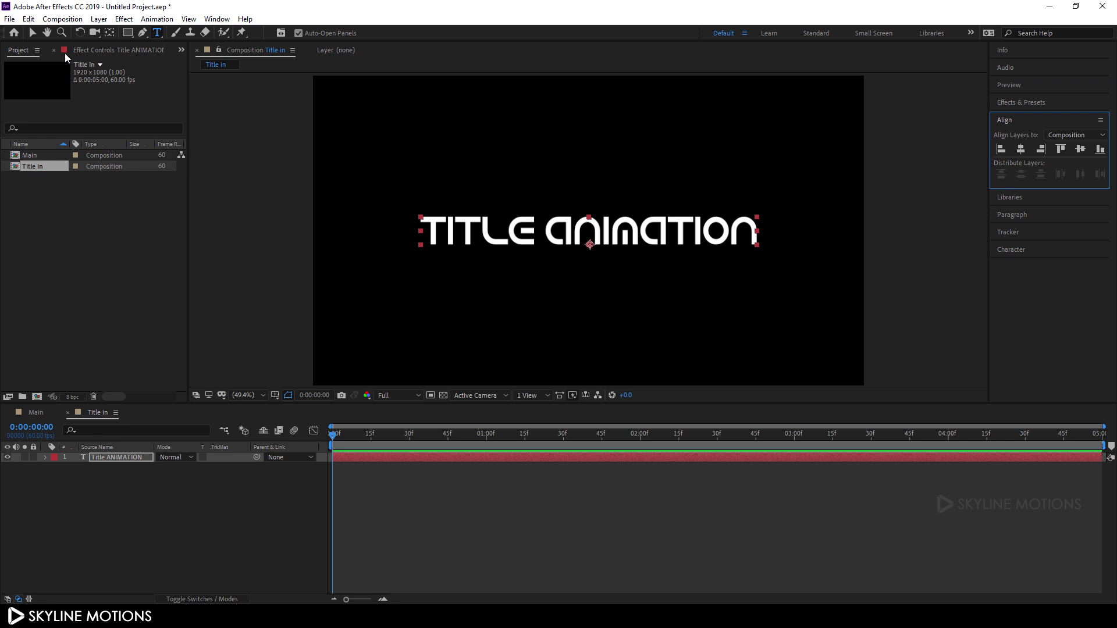
Show the rulers and place a vertical guide through the horizontal centre of the title text
click(34, 32)
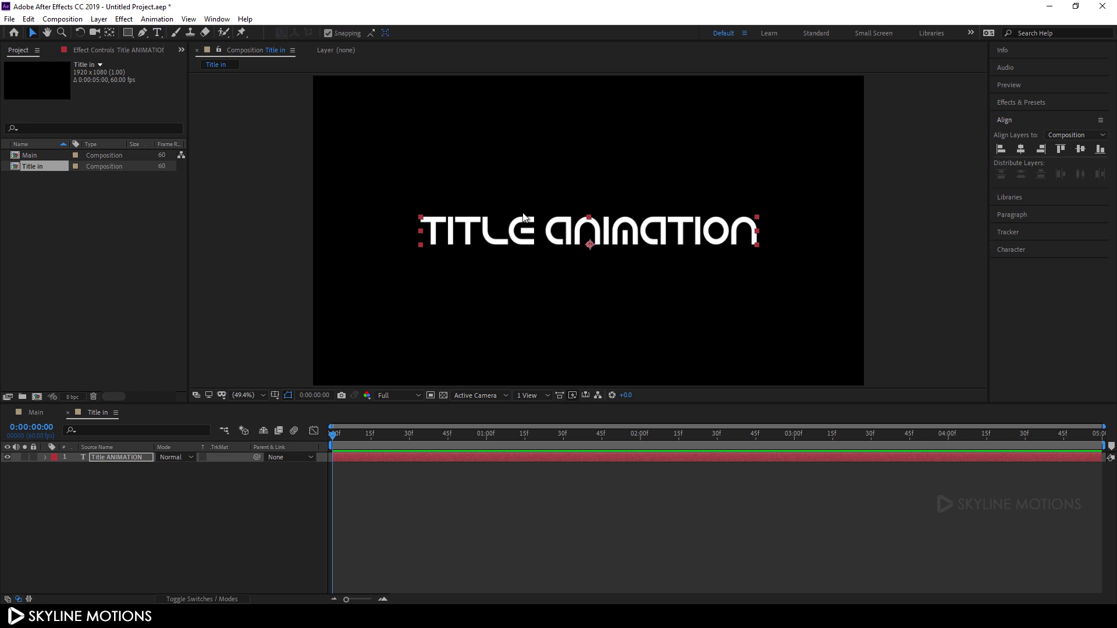
key(ctrl+r)
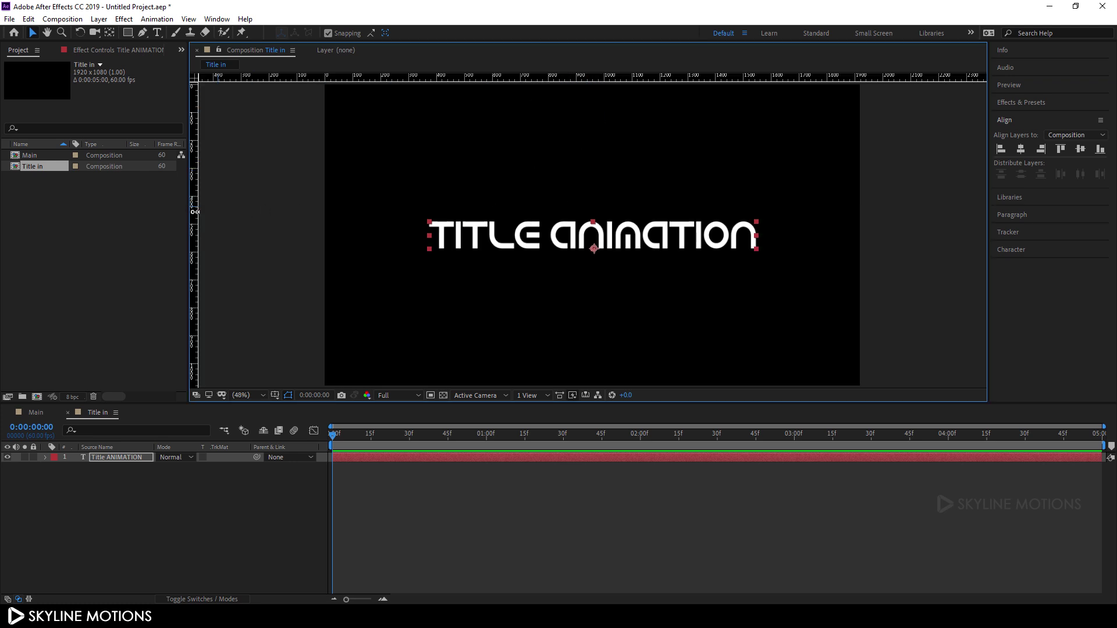
drag(193, 212, 594, 277)
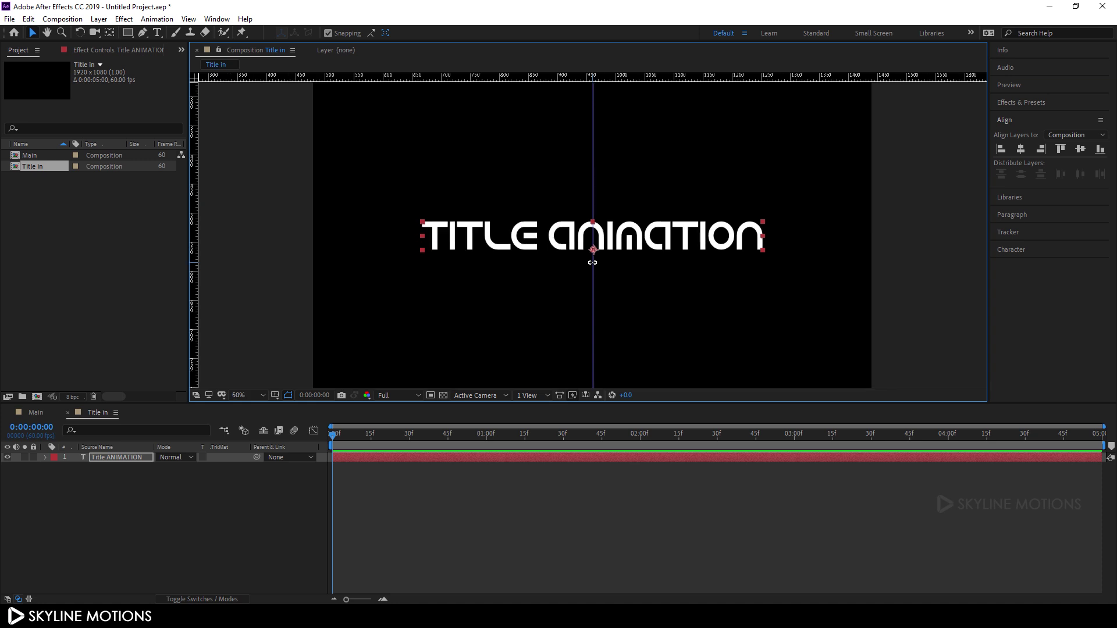
scroll(593, 263, up, 4)
drag(594, 229, 592, 228)
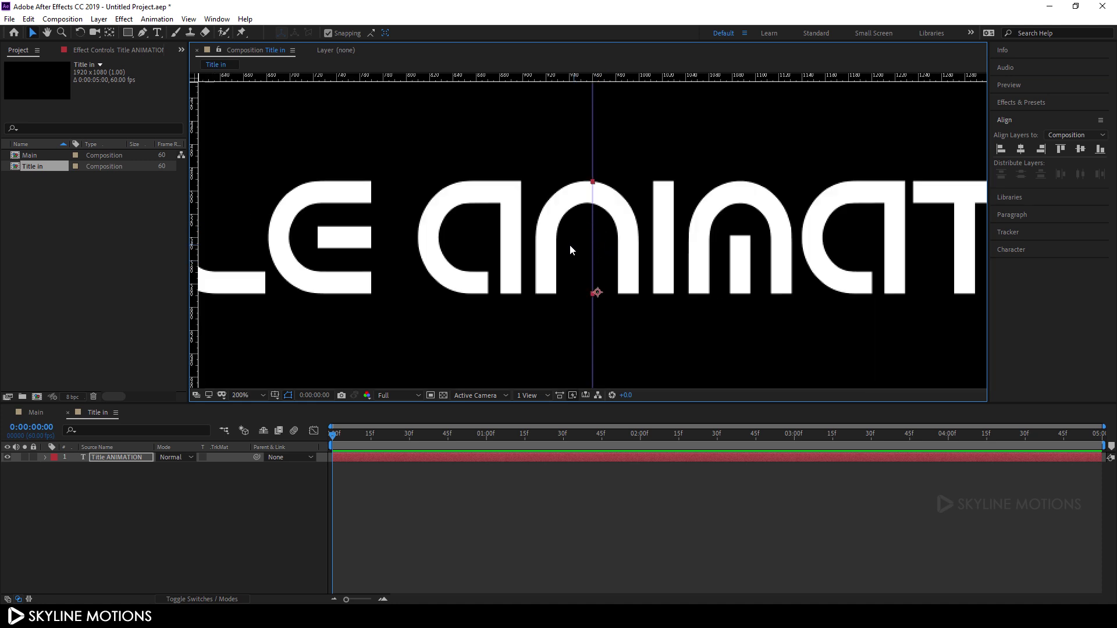
key(comma)
key(comma)
key(comma)
key(comma)
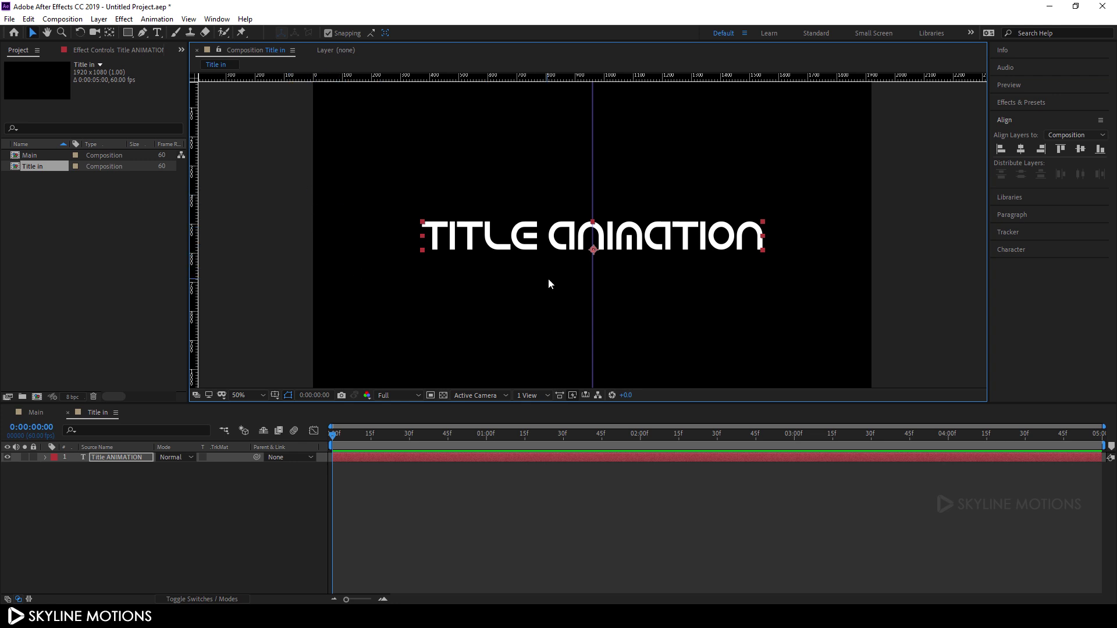
Draw a rectangle shape with solid purple fill and no stroke over the title's left half, ending at the centre guide
click(177, 510)
drag(127, 32, 141, 44)
click(317, 33)
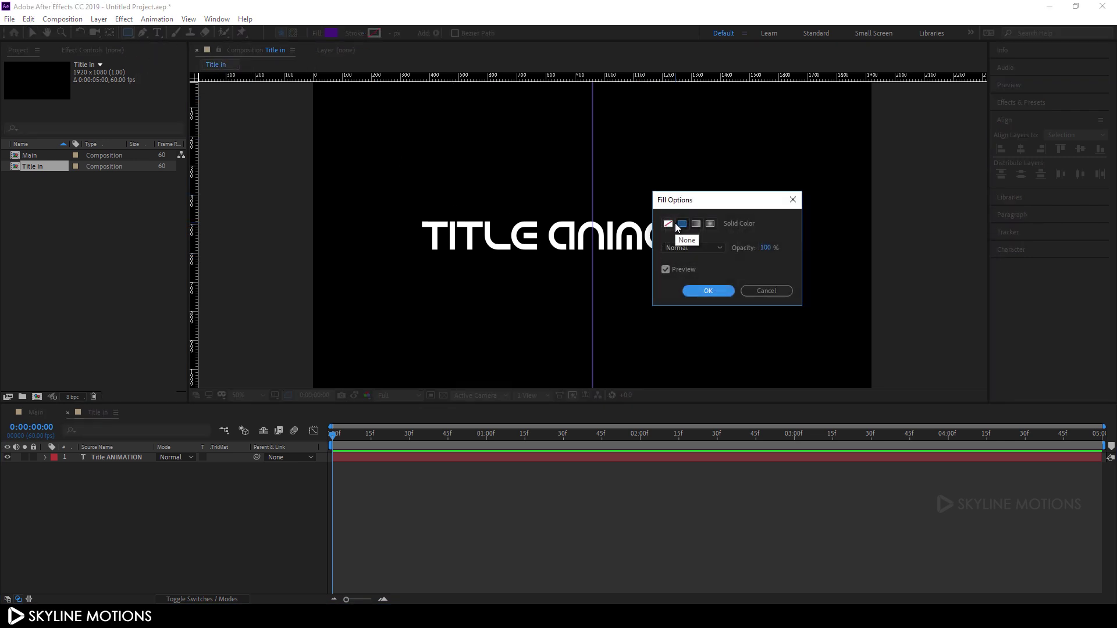
click(708, 291)
click(356, 33)
click(668, 225)
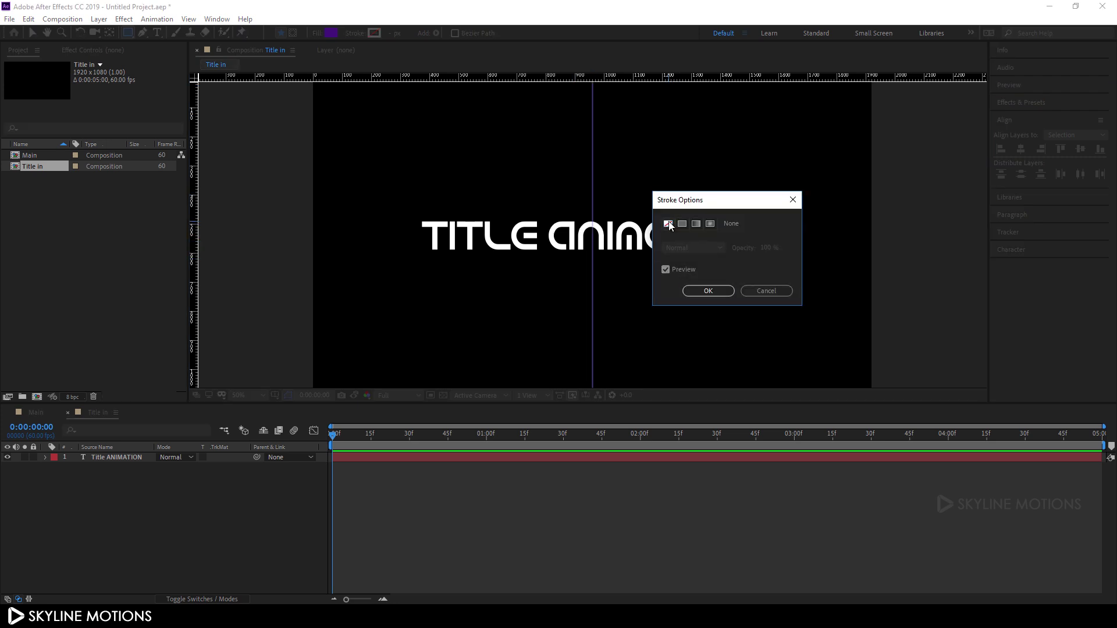
click(708, 289)
drag(318, 222, 300, 204)
drag(350, 246, 589, 266)
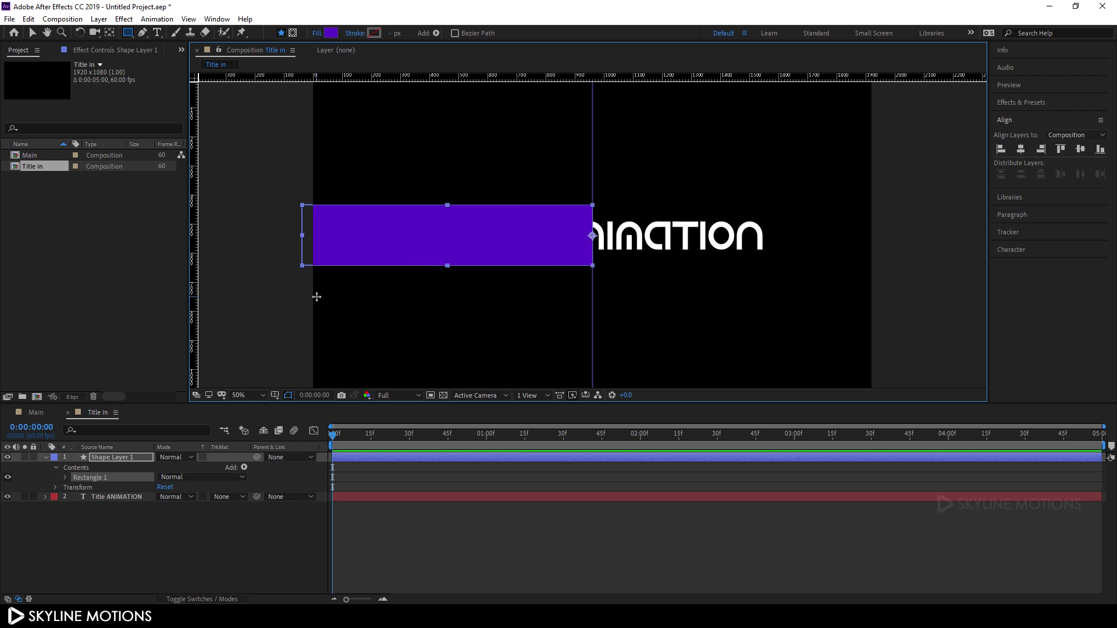
Rename the rectangle's shape layer to "Matte" and collapse its properties
right_click(127, 459)
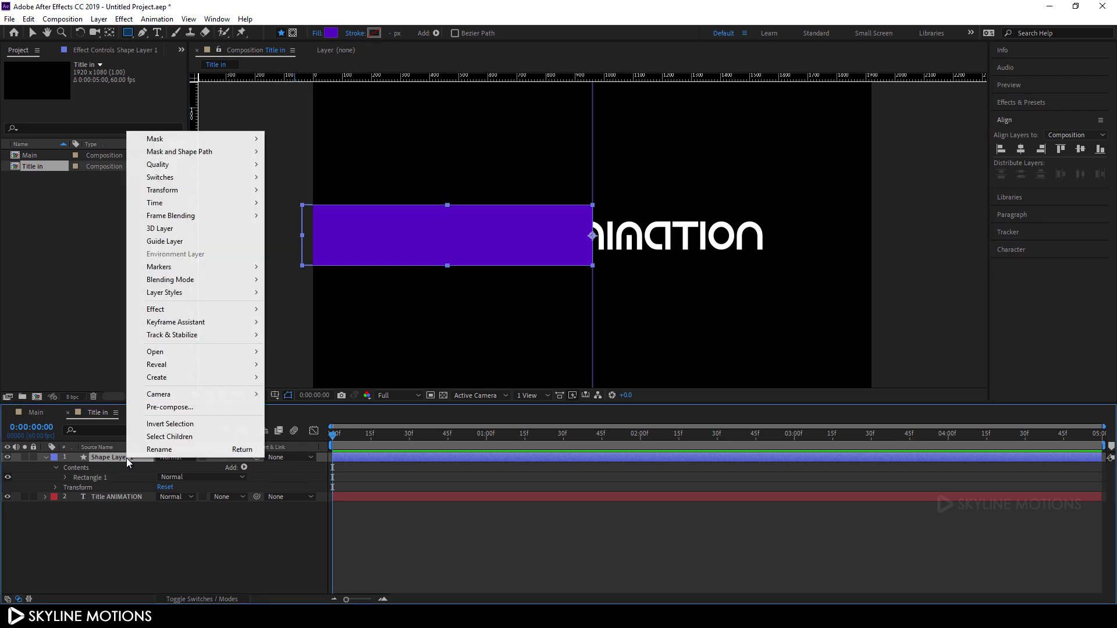
click(165, 452)
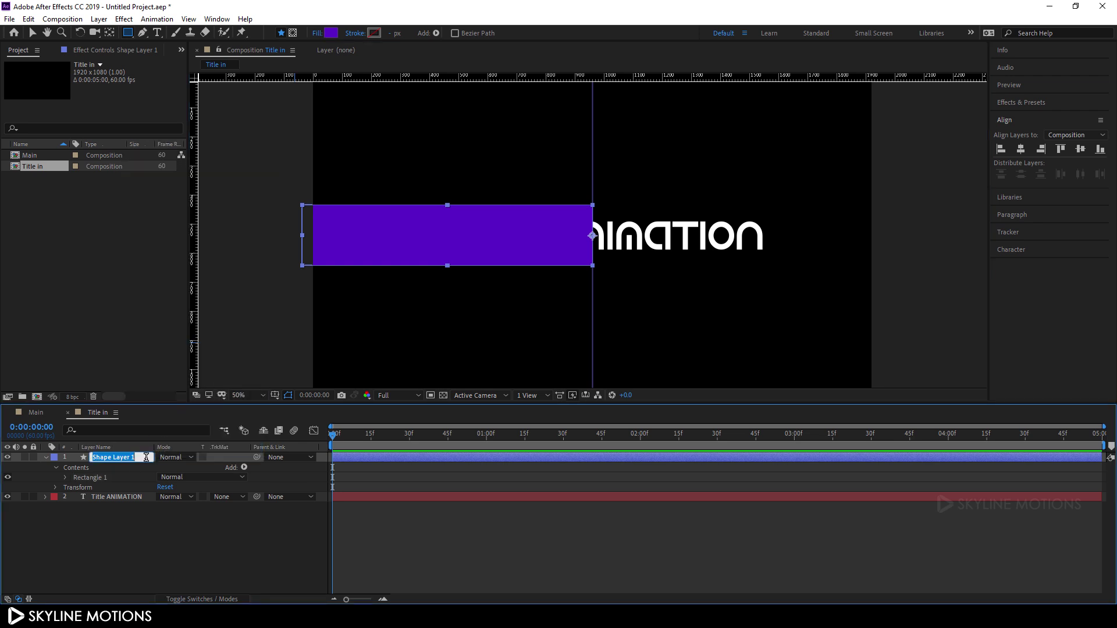
key(BackSpace)
text(Matte)
key(Return)
click(45, 458)
click(219, 512)
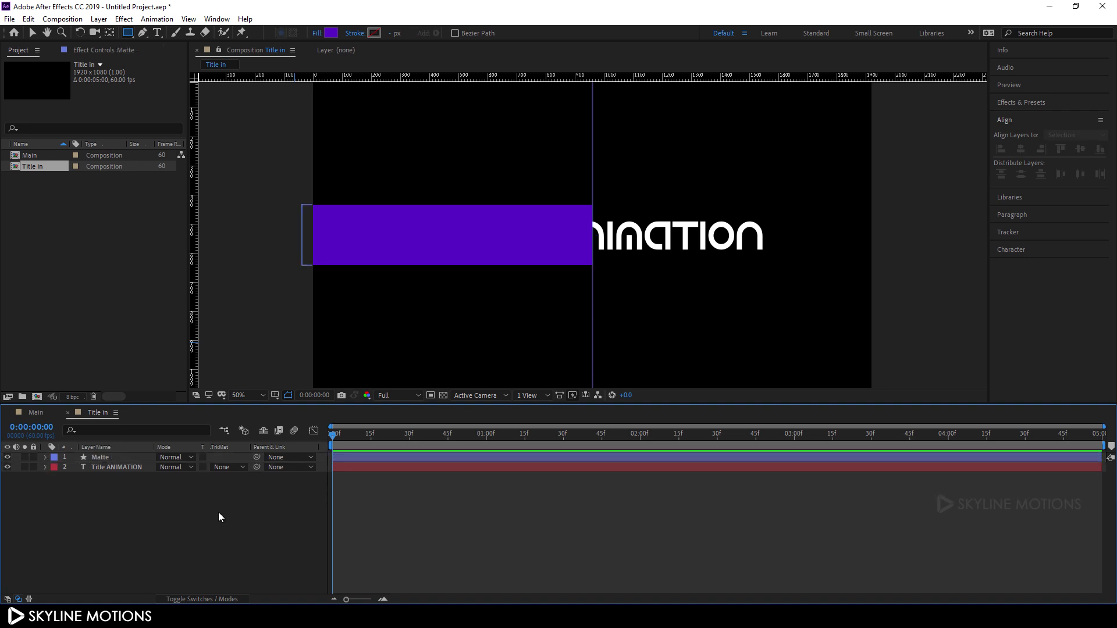
Set the title text layer's track matte to Alpha, using the Matte layer above it
click(108, 469)
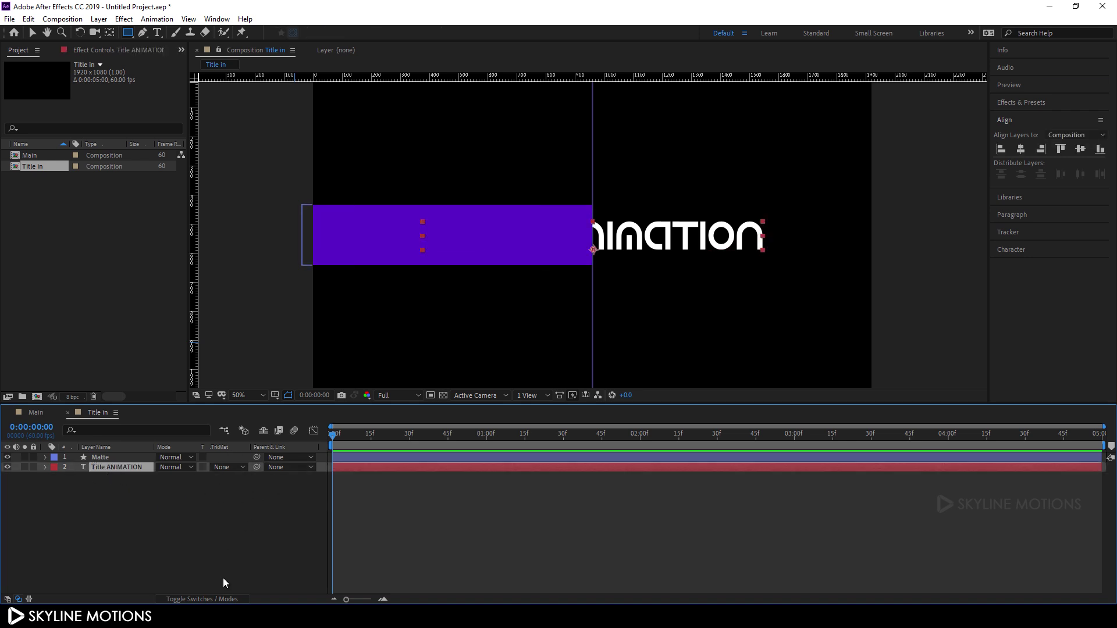
click(229, 469)
click(243, 498)
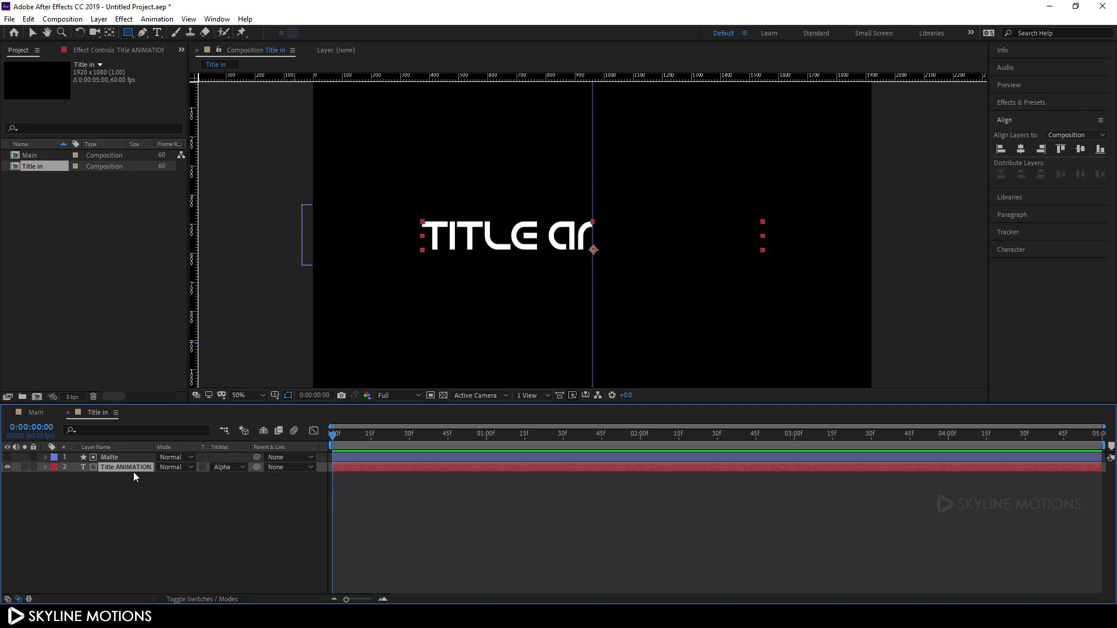
Duplicate the Matte and title text layers together
click(120, 459)
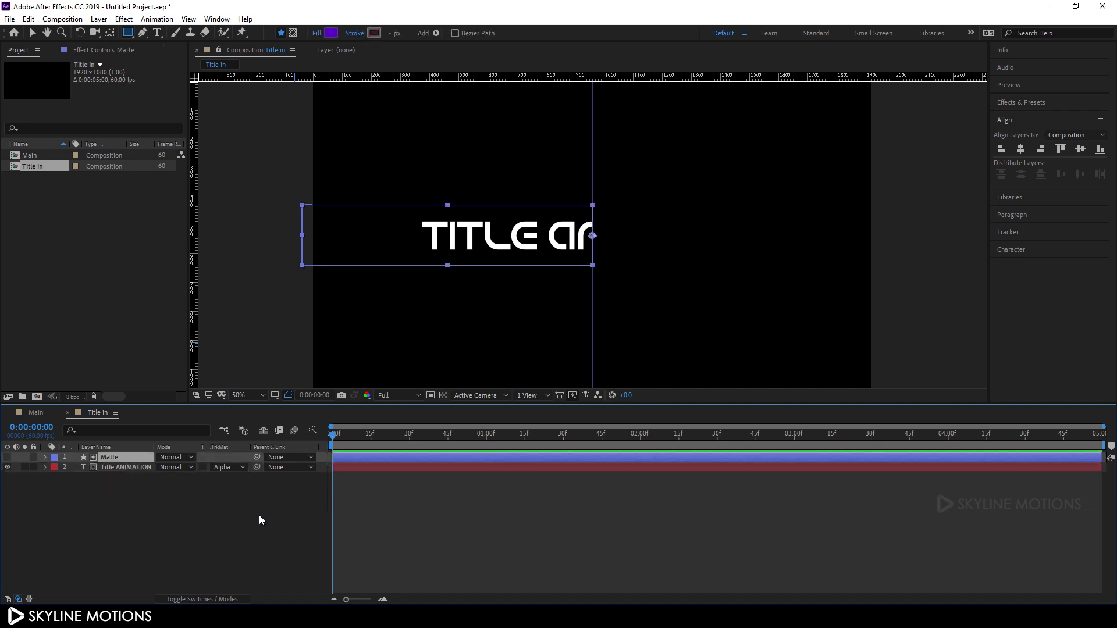
drag(96, 489, 137, 505)
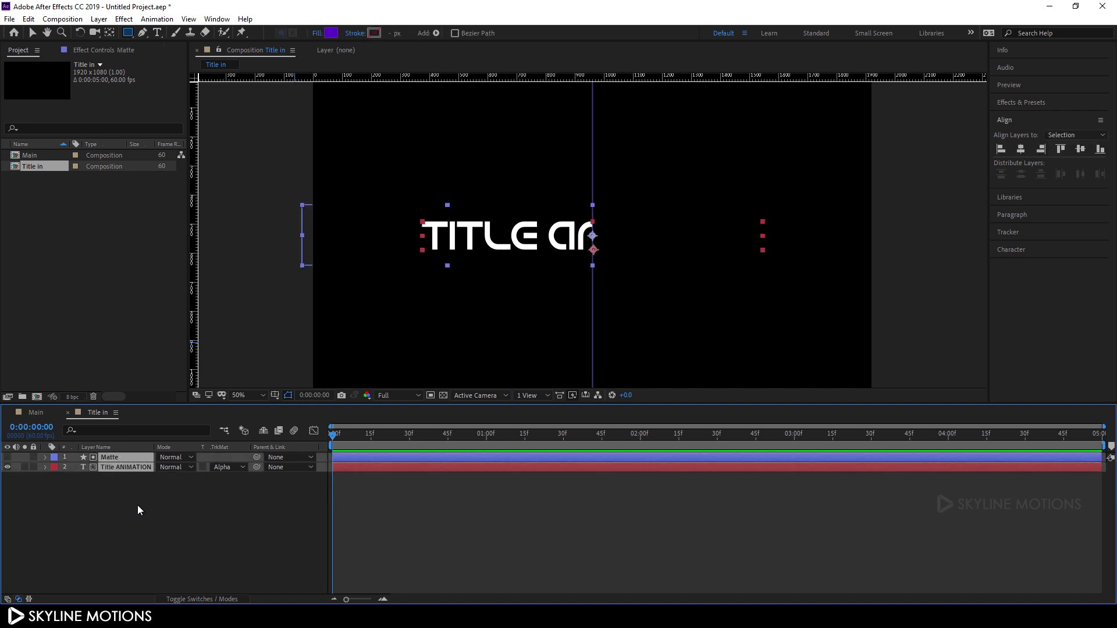
key(ctrl+d)
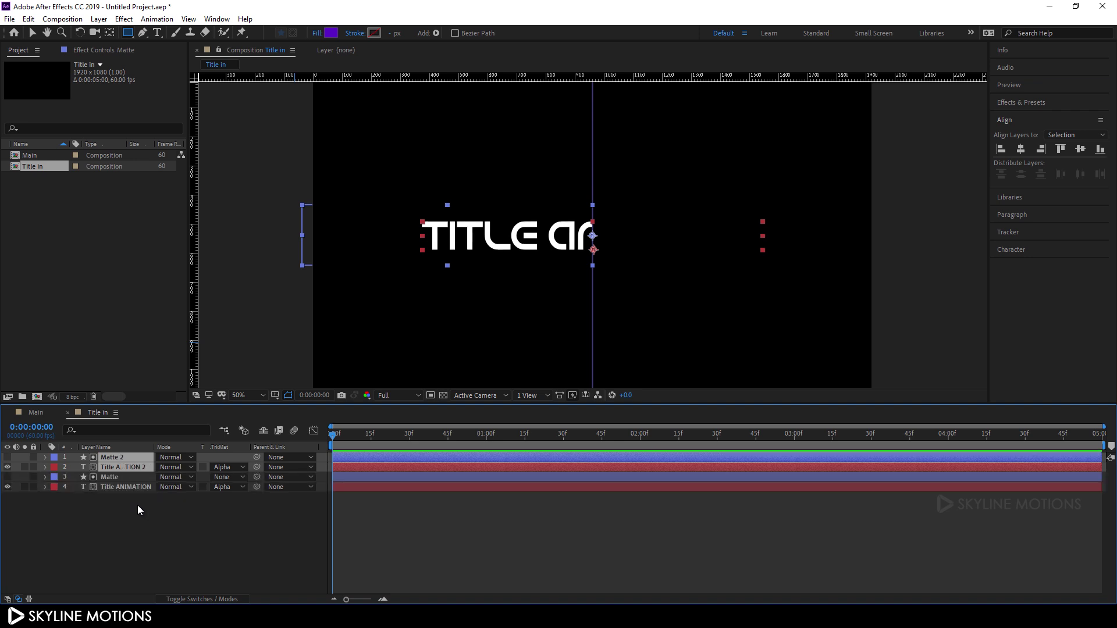
Set the duplicated title layer's track matte to Alpha Inverted Matte "Matte 2", and toggle its visibility to check the half it shows
click(137, 505)
click(131, 468)
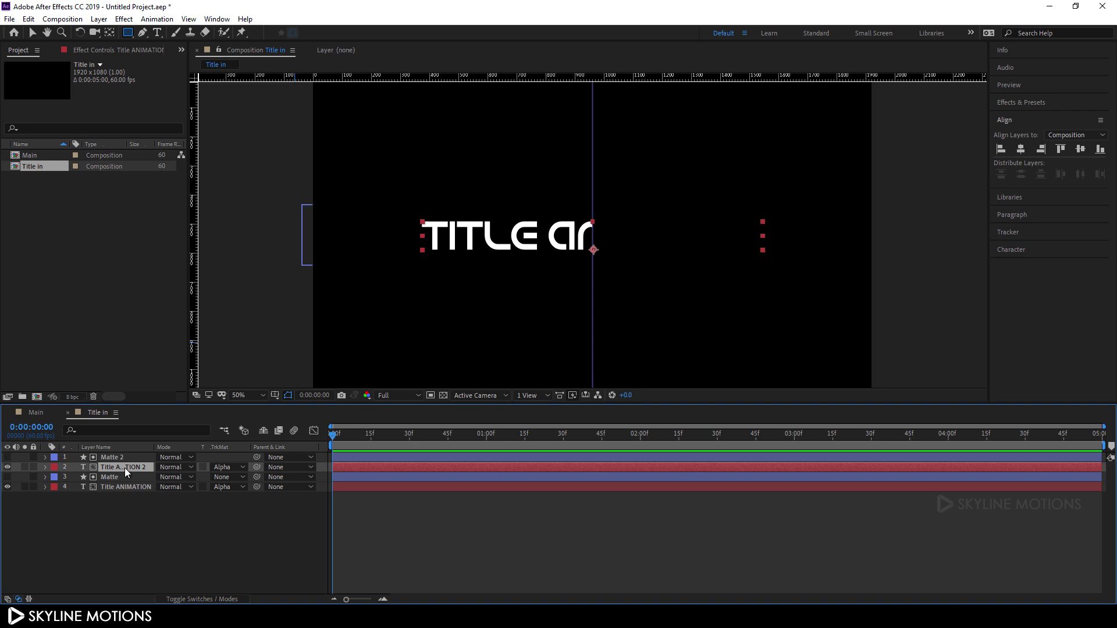
click(230, 467)
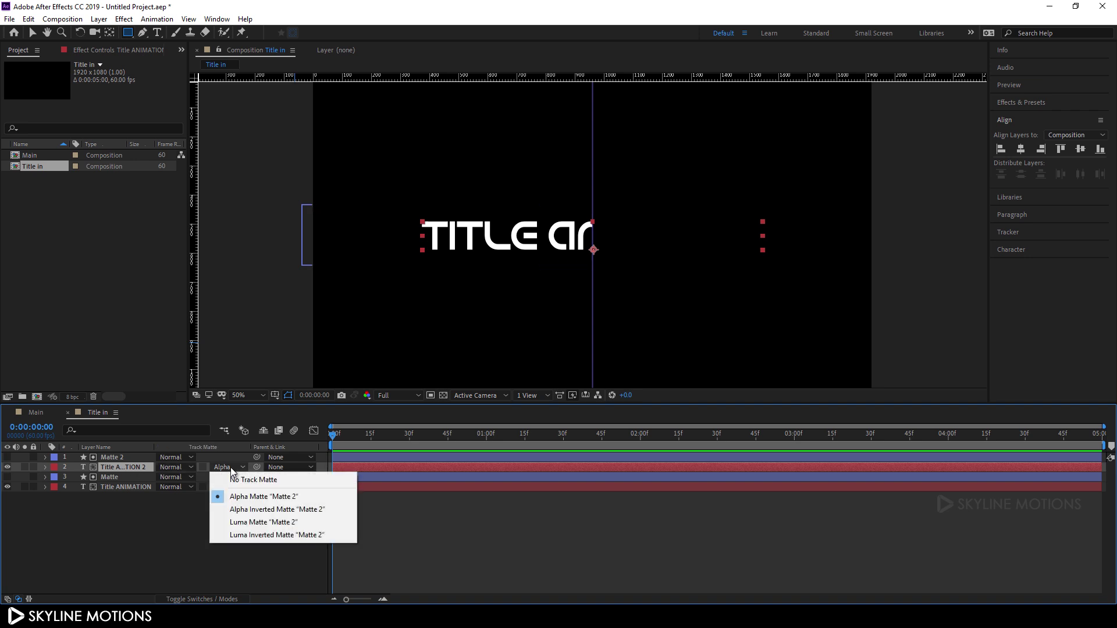
click(282, 511)
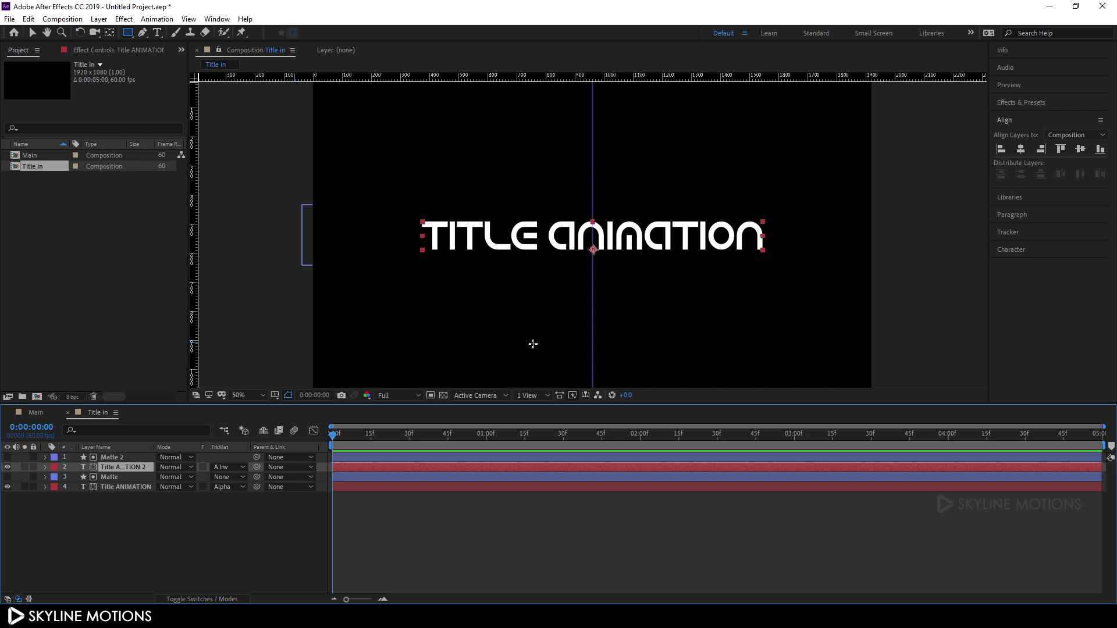
click(7, 468)
click(7, 467)
Add Position keyframes to both title text layers at 3 seconds
click(133, 488)
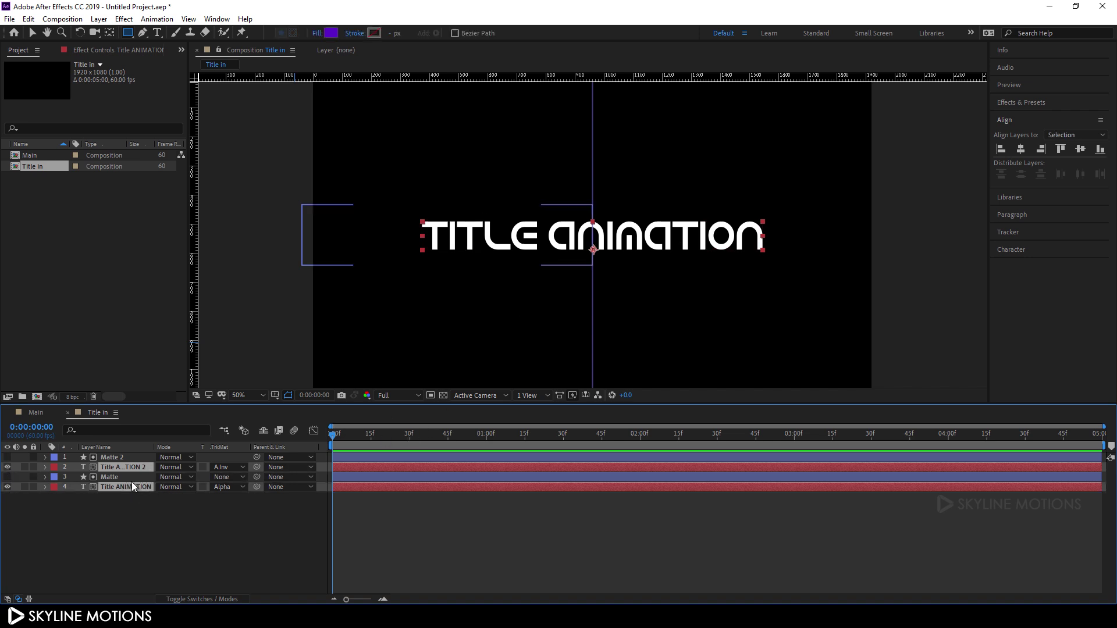
key(p)
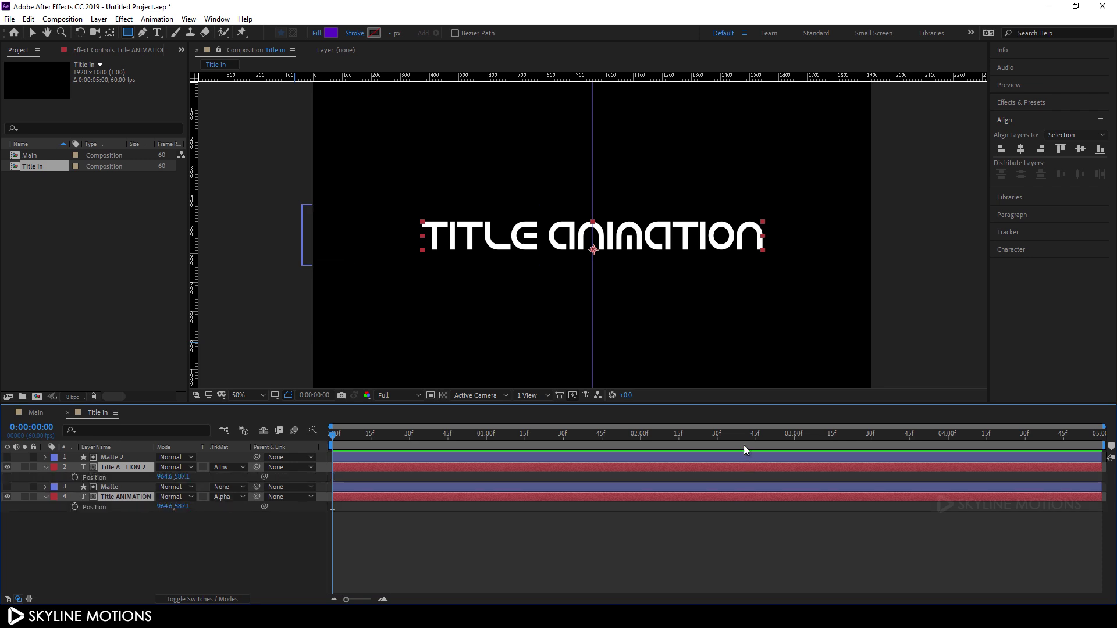
drag(744, 445, 794, 450)
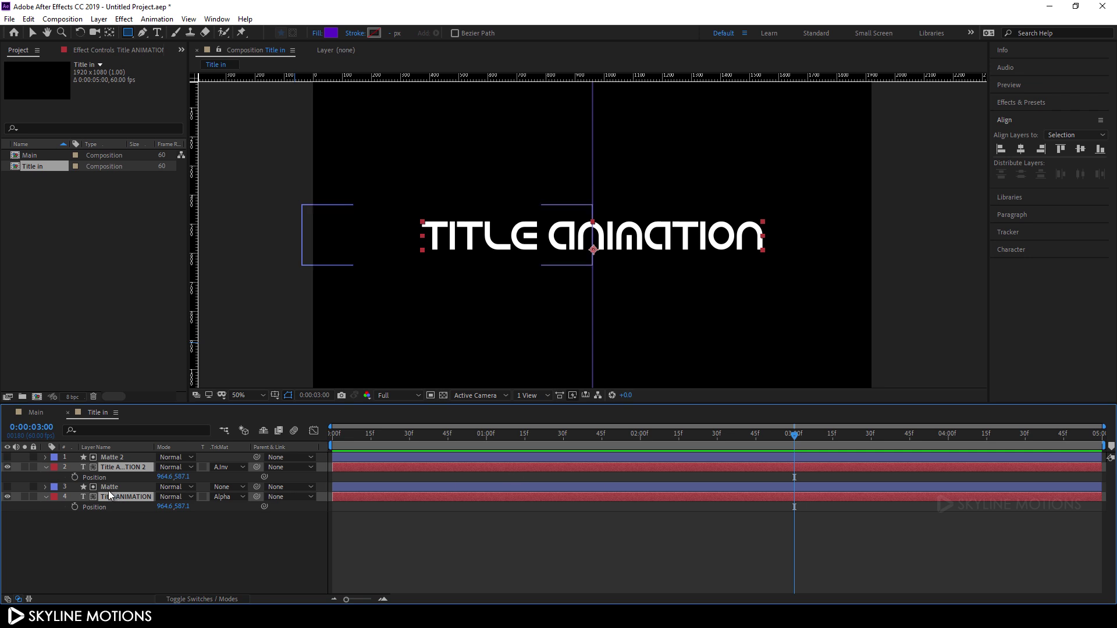
click(75, 477)
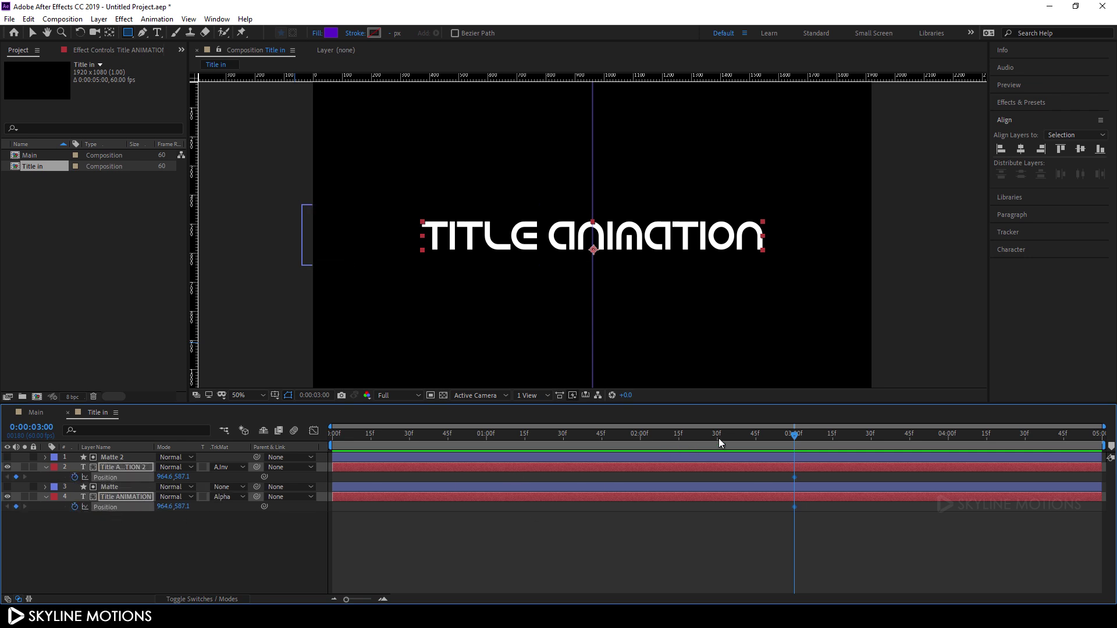
At 1 second, keyframe the original title's X position at 1904.6 and the duplicate's at 14.6, and collapse both layers
drag(764, 444, 487, 469)
drag(168, 506, 699, 503)
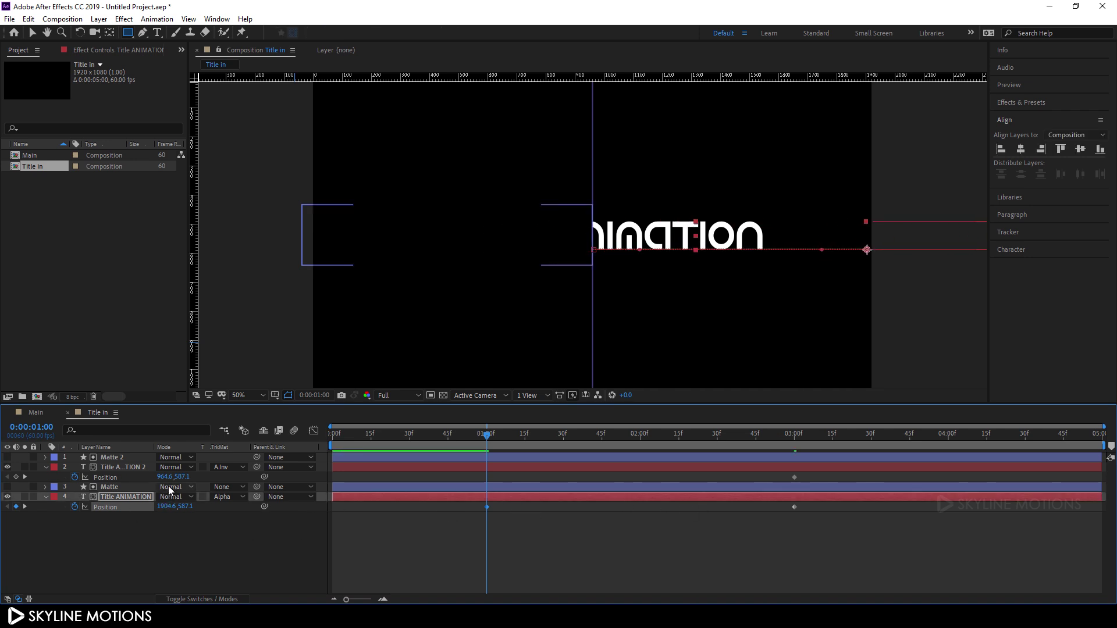
drag(165, 478, 107, 479)
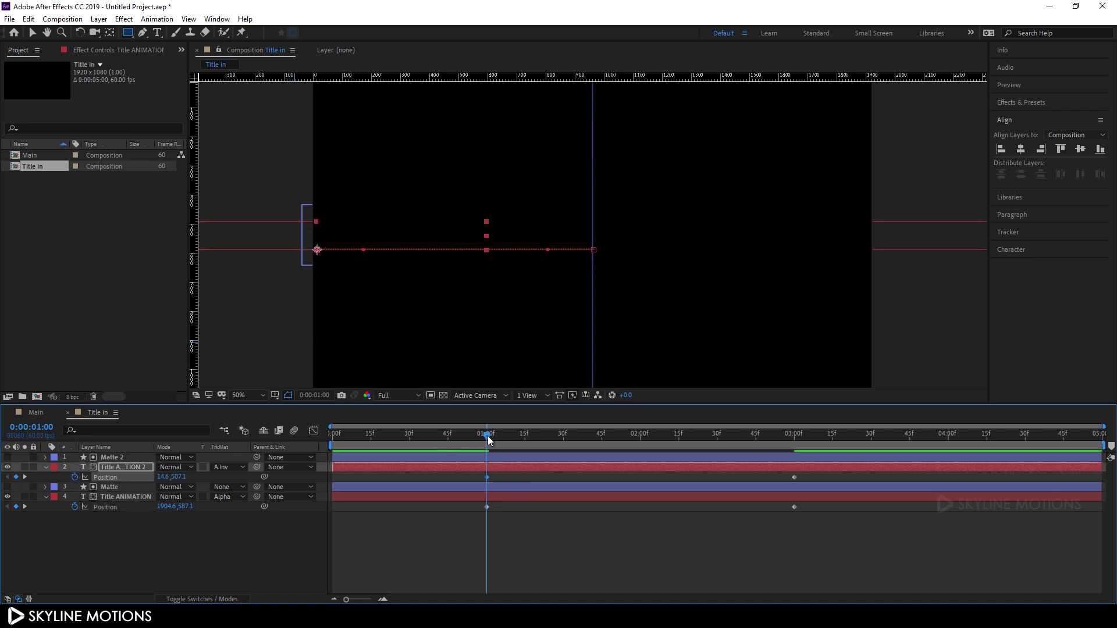
drag(488, 435, 799, 457)
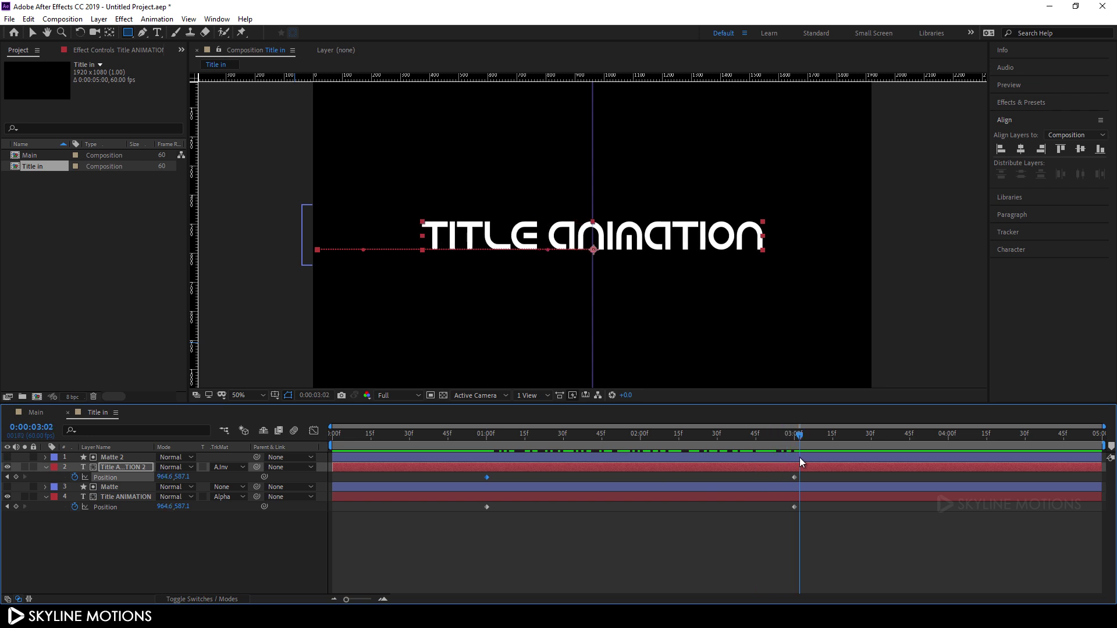
click(46, 468)
click(118, 517)
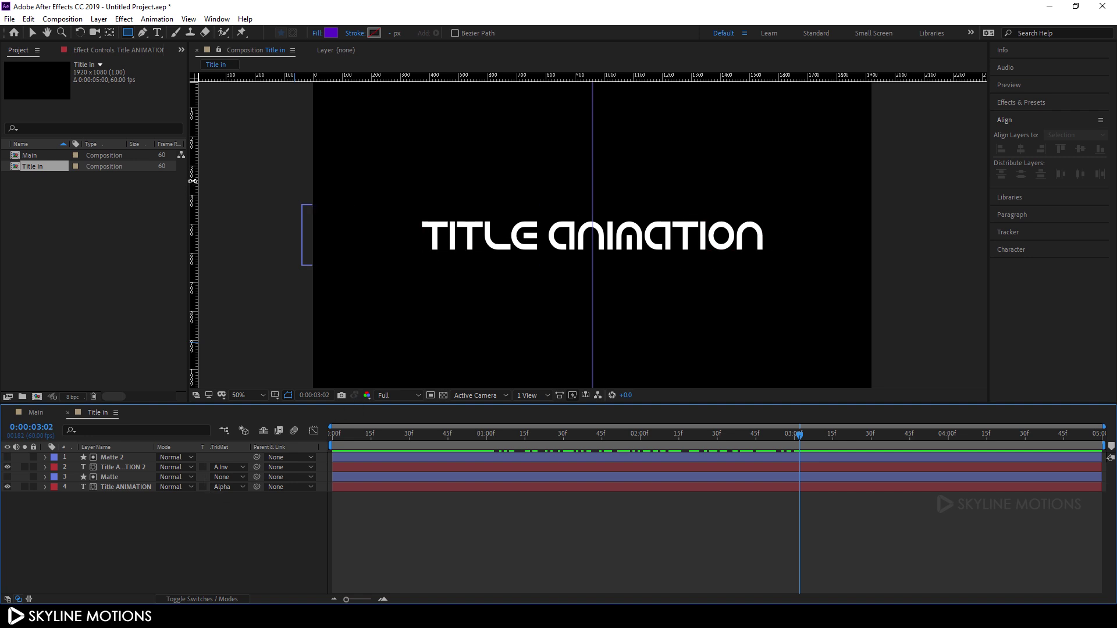
Draw a rounded rectangle about 1370 by 204 px over the title, with solid purple fill and no stroke
click(129, 34)
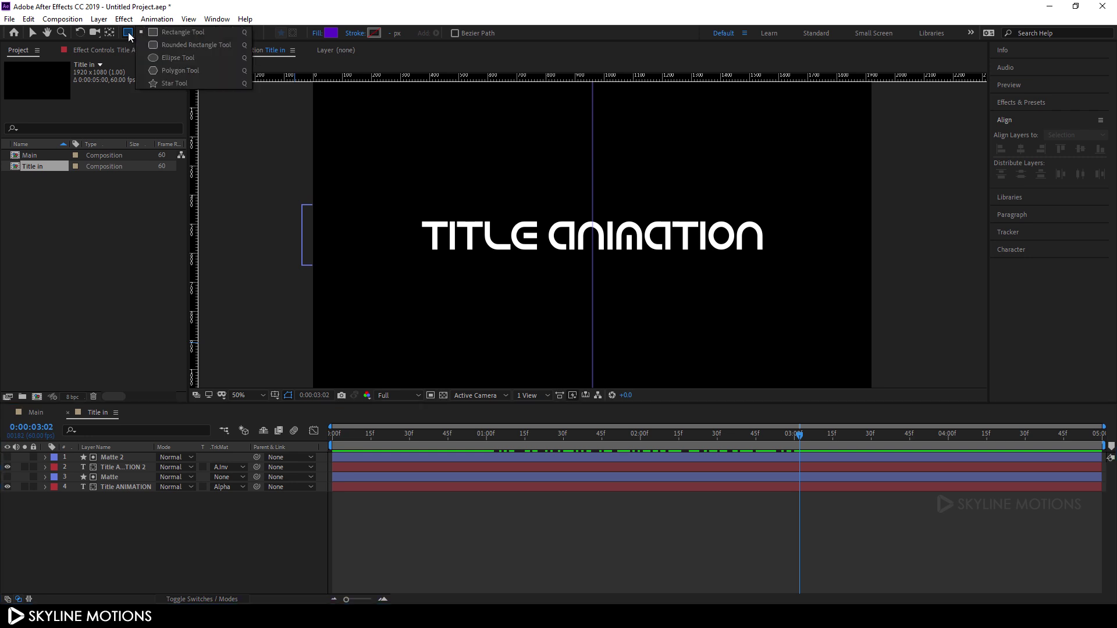
click(188, 45)
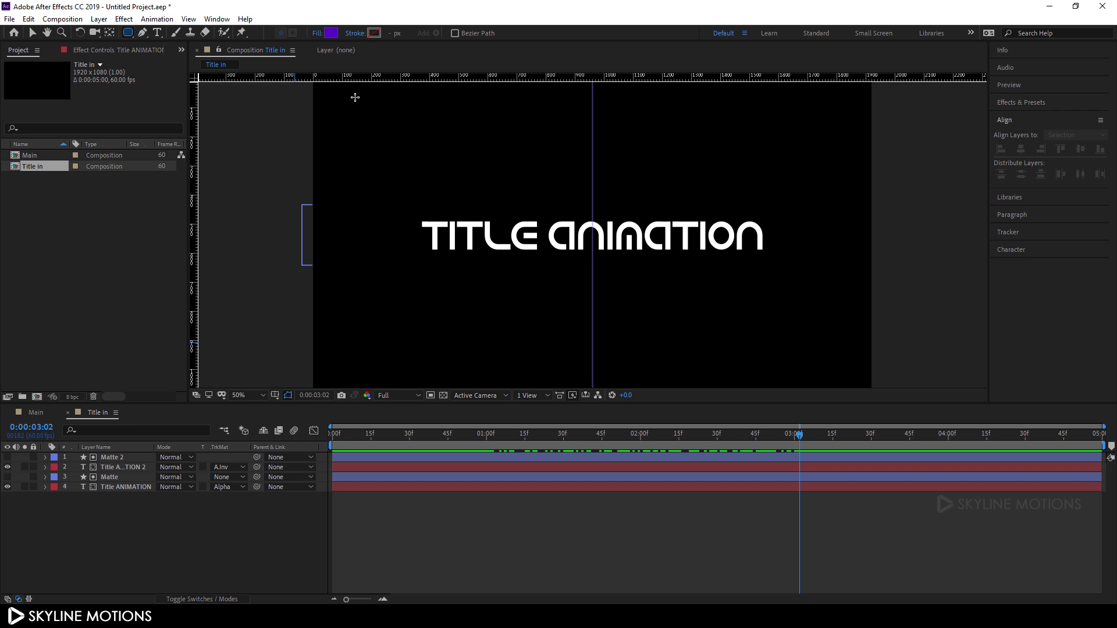
click(357, 33)
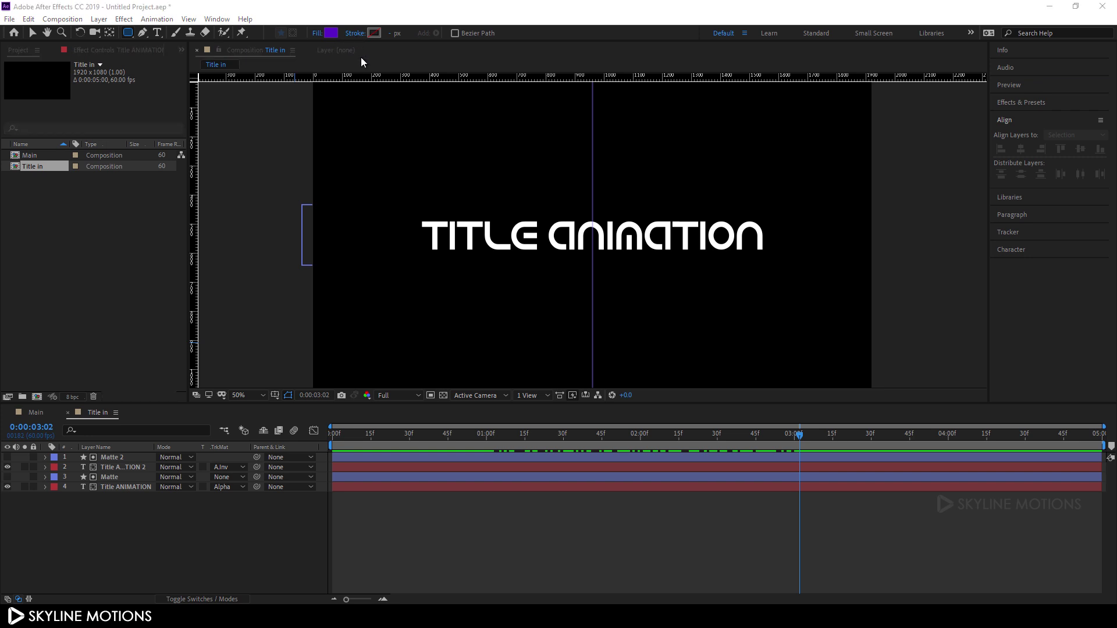
click(673, 227)
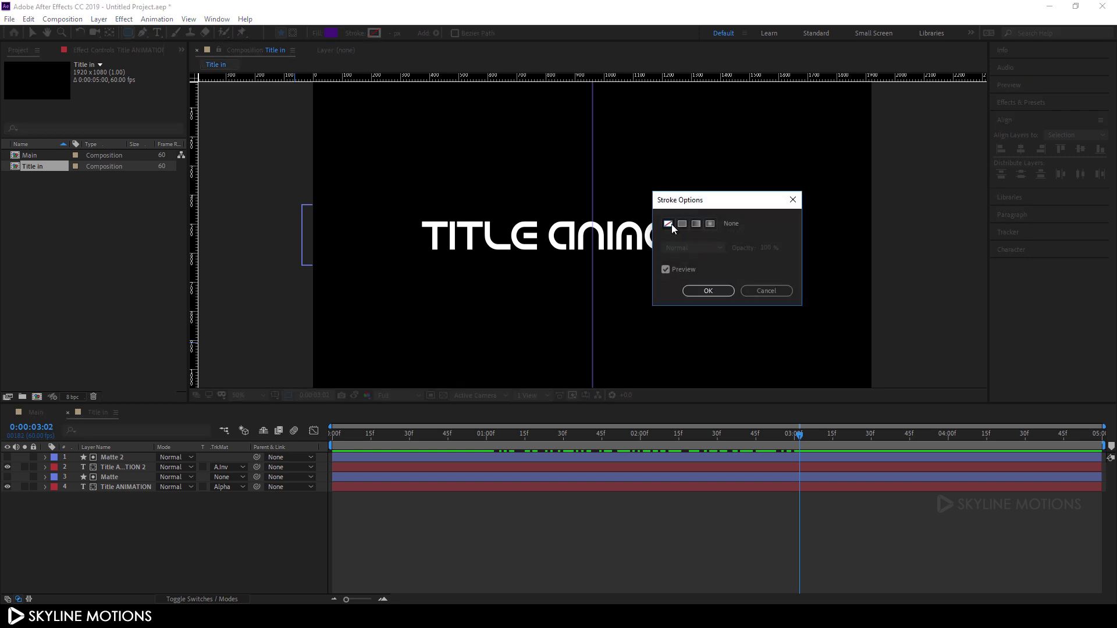
click(706, 291)
mouse_move(394, 208)
mouse_down()
mouse_move(414, 239)
mouse_move(792, 268)
mouse_up()
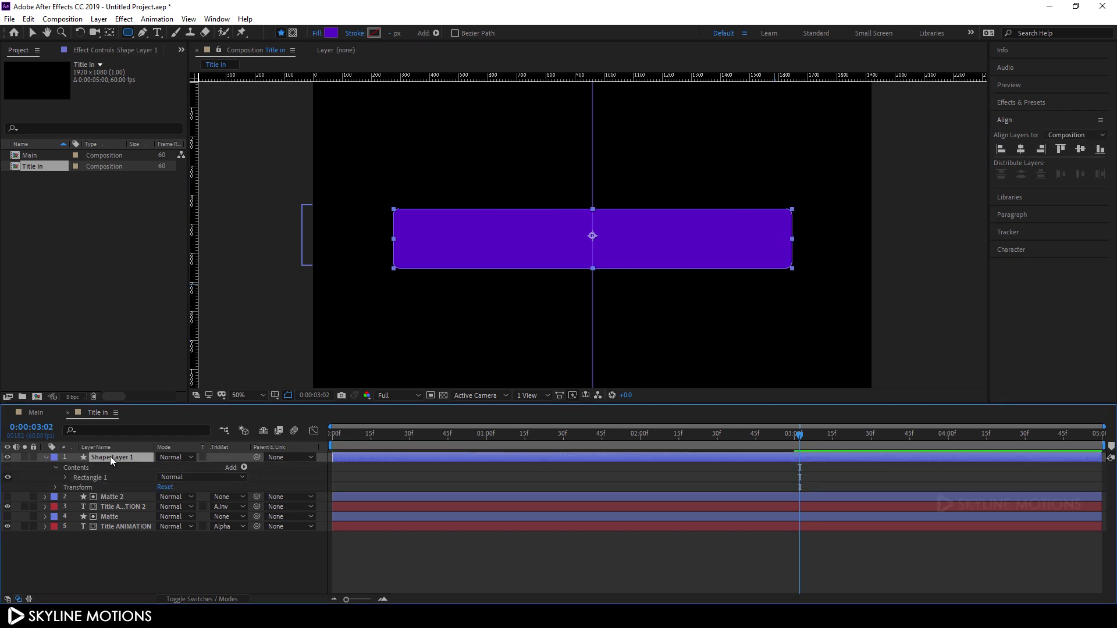
Rename the rounded rectangle's shape layer to "Shape"
right_click(110, 457)
click(140, 454)
drag(141, 458, 111, 460)
key(Return)
Centre the Shape layer horizontally and vertically in the composition and move its anchor point to the rectangle's centre
click(1022, 152)
click(1082, 150)
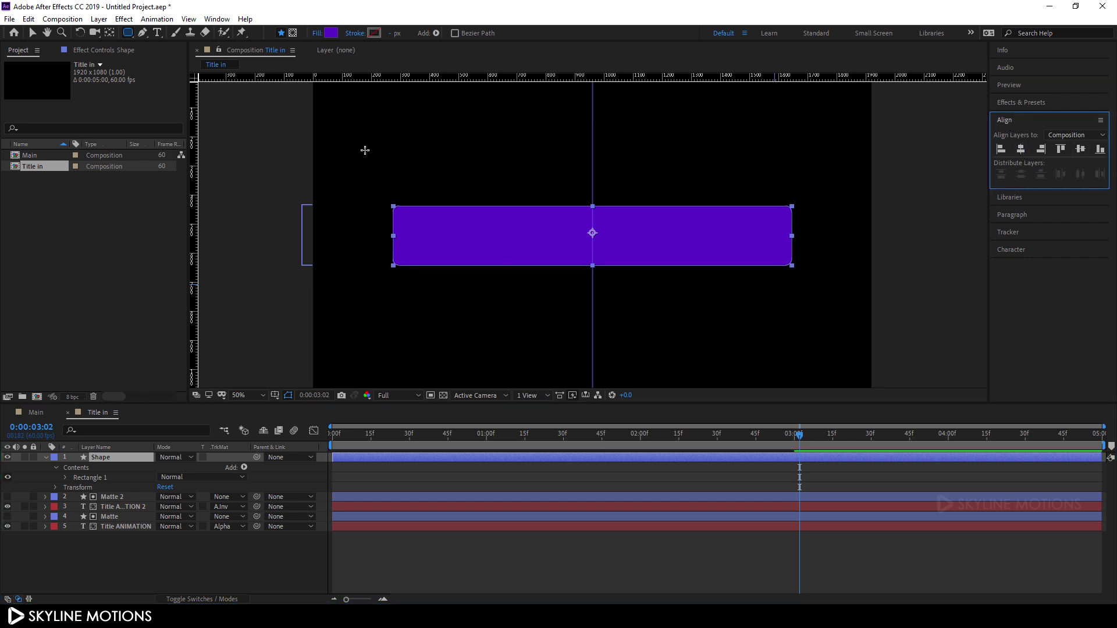
click(111, 36)
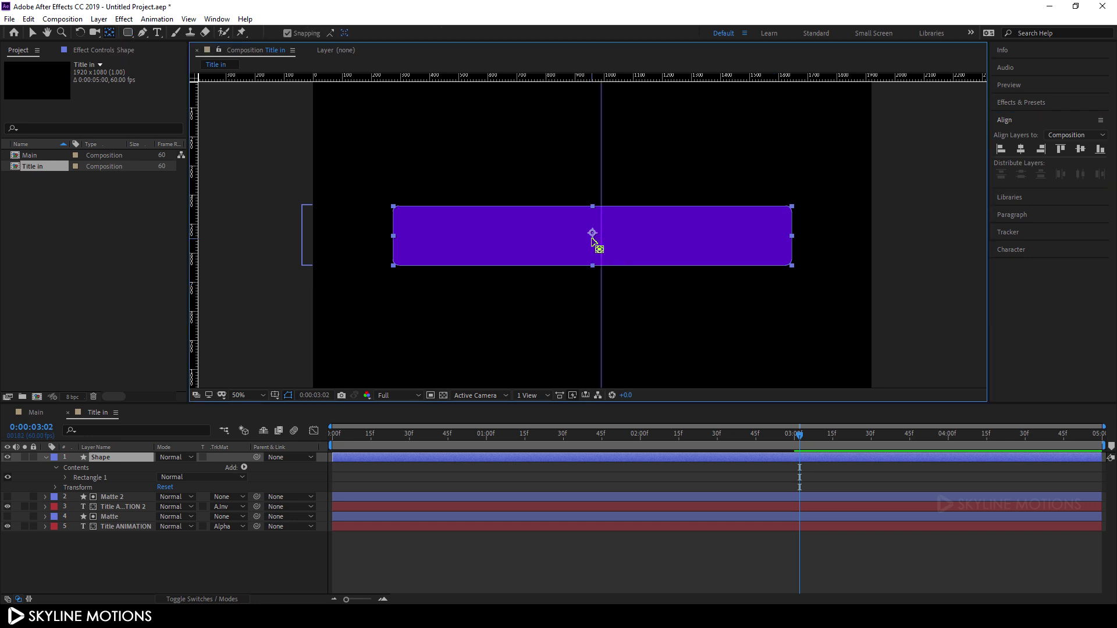
drag(599, 242, 595, 238)
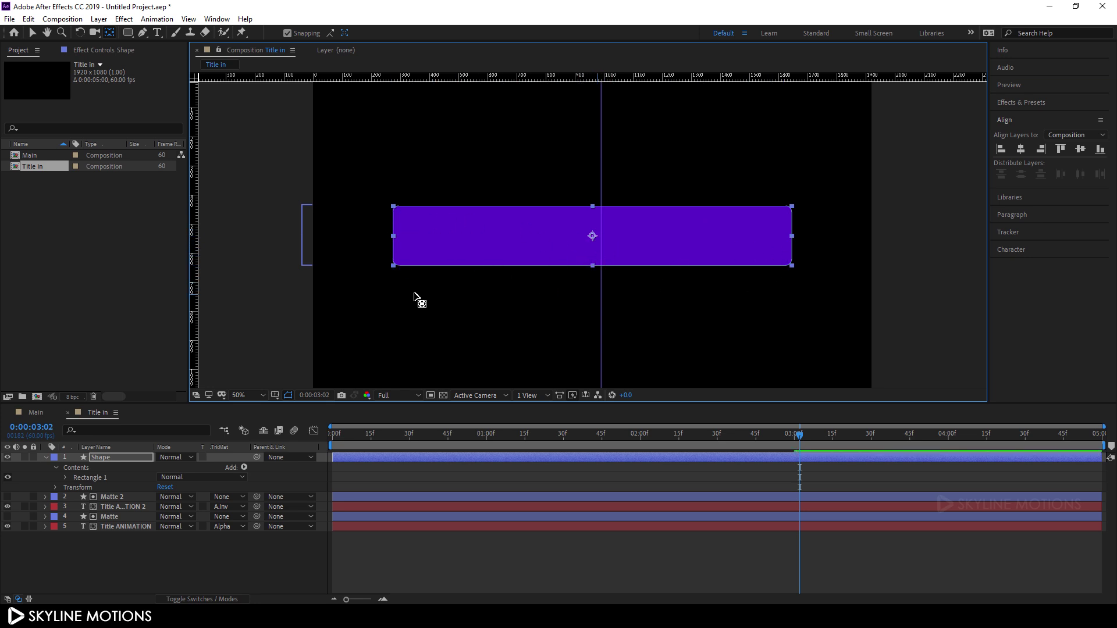
Remove the vertical guide from the composition view and hide the rulers
click(33, 33)
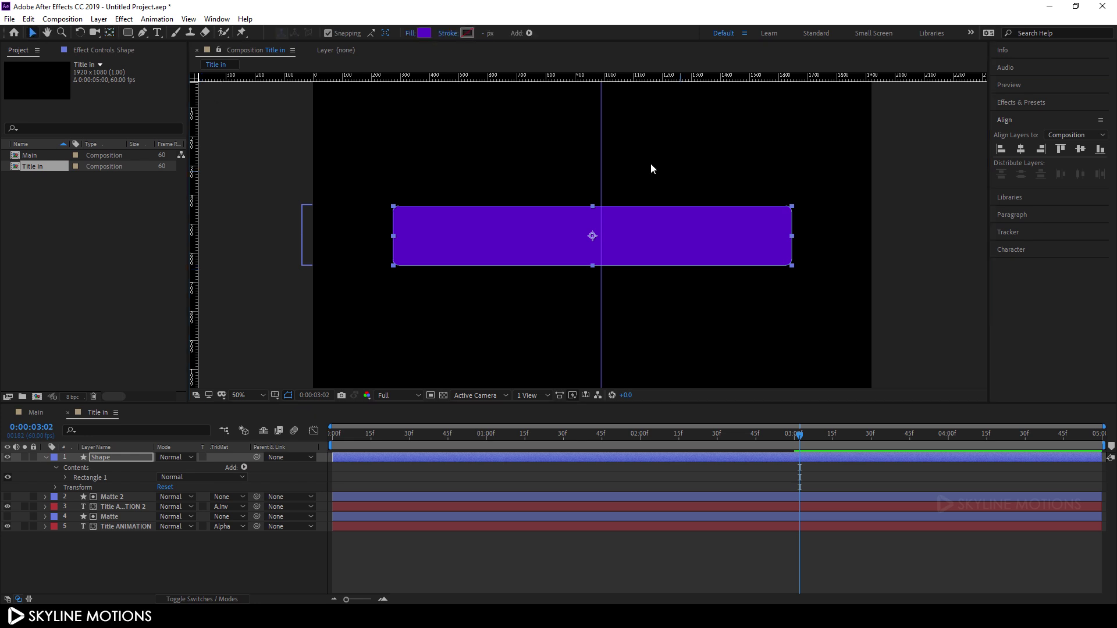
drag(602, 160, 193, 143)
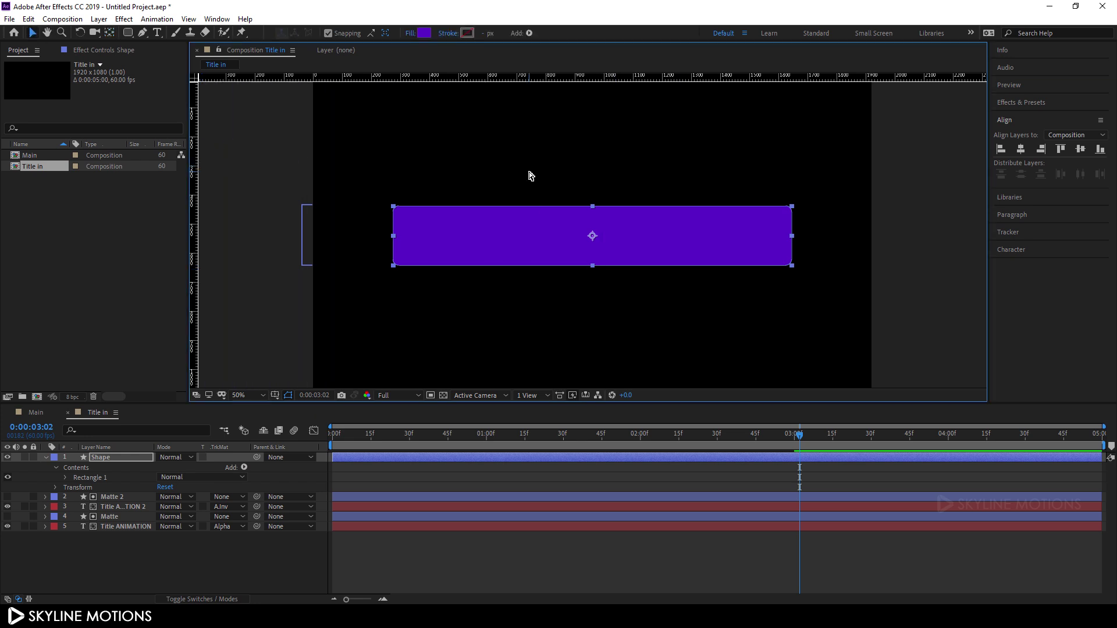
key(ctrl+r)
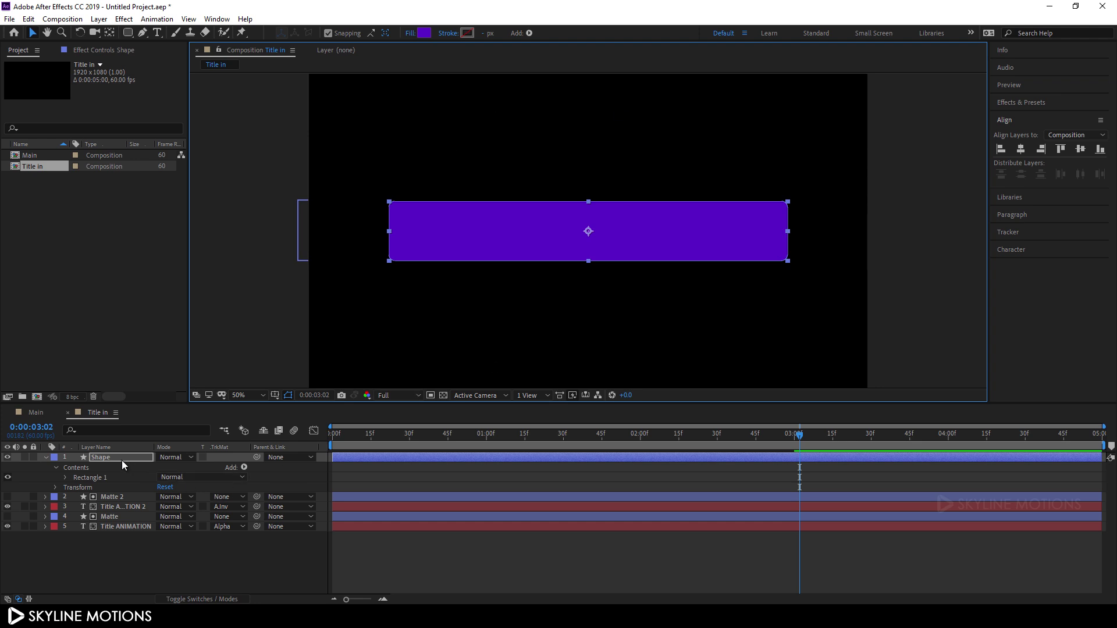
Move the Shape layer beneath all title and matte layers and expand its rectangle path properties
drag(117, 458, 120, 550)
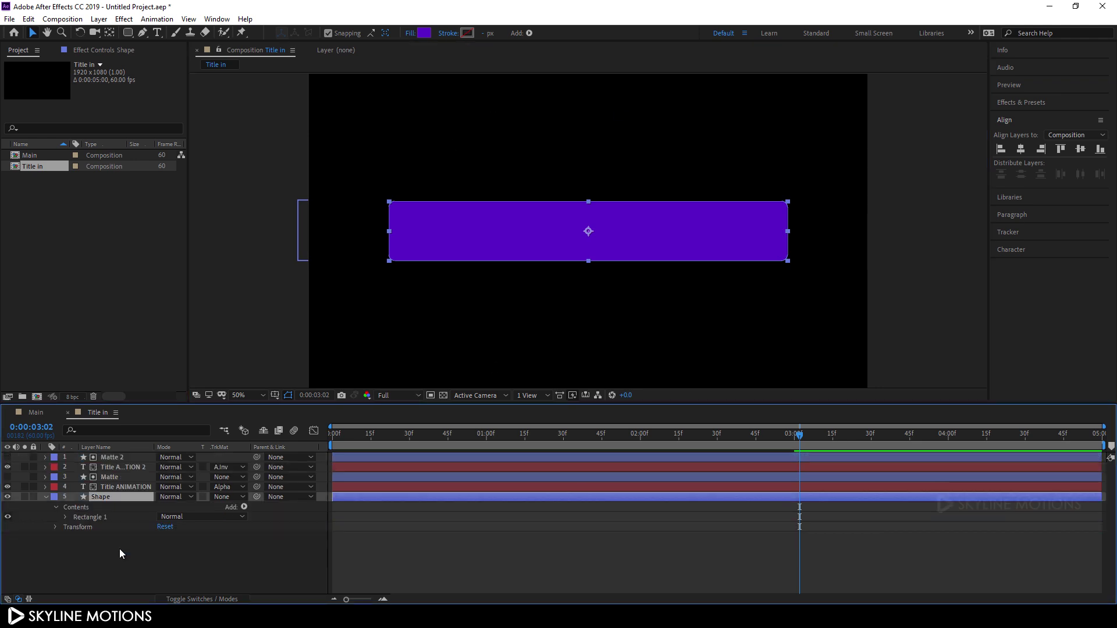
click(66, 518)
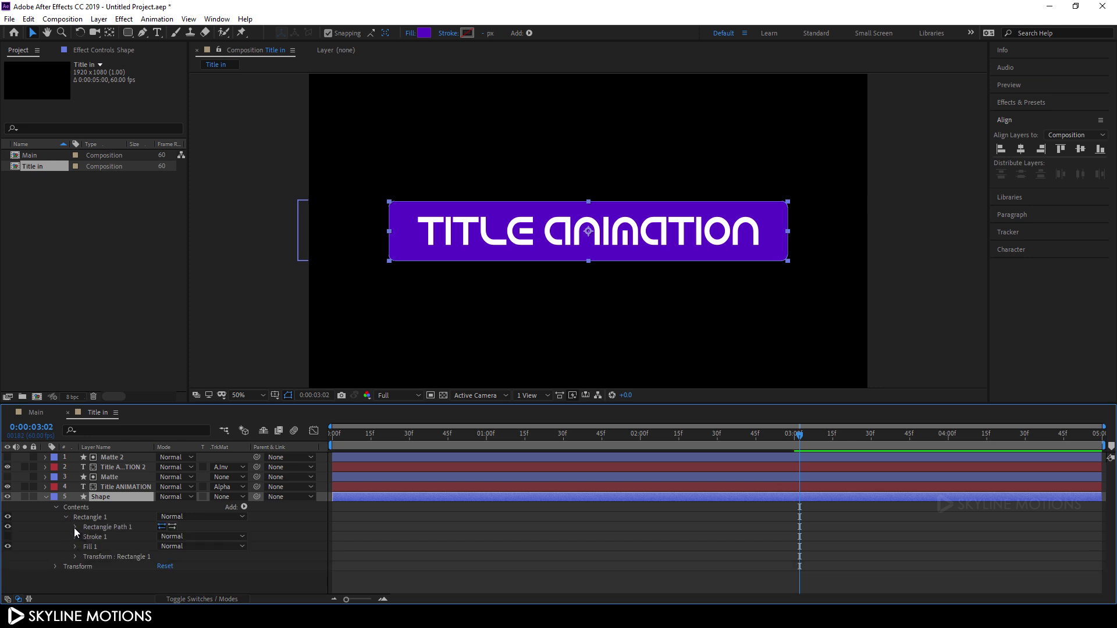
click(75, 527)
Set the Shape layer's rectangle path size to 1400 by 160 and its roundness to 100
mouse_move(791, 445)
mouse_down()
mouse_move(710, 440)
mouse_move(815, 462)
mouse_move(793, 466)
mouse_up()
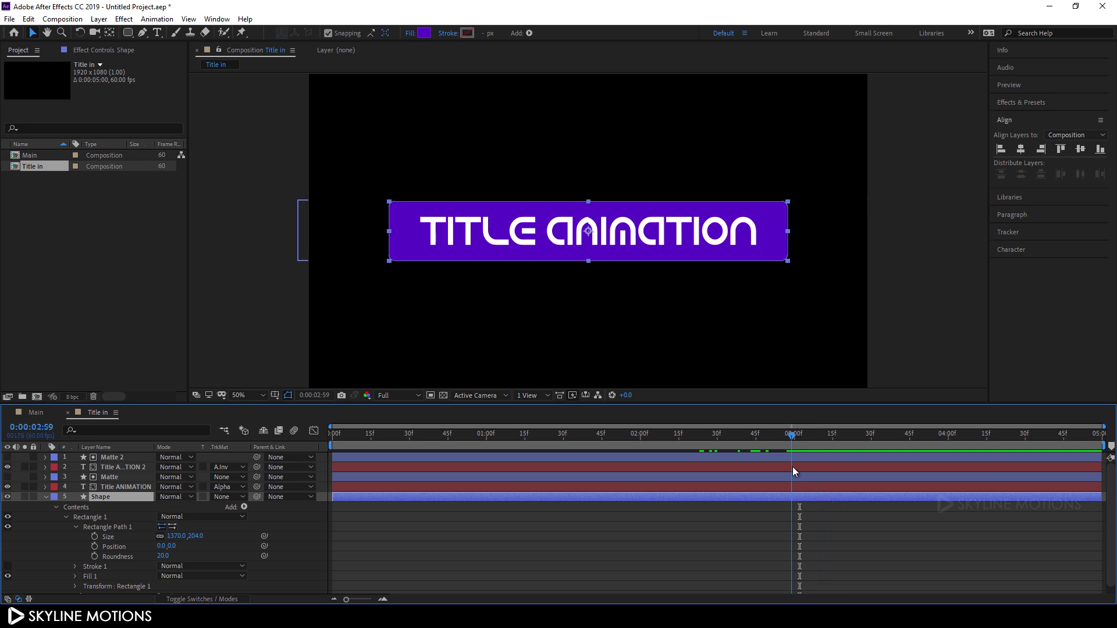
drag(174, 536, 199, 536)
click(175, 536)
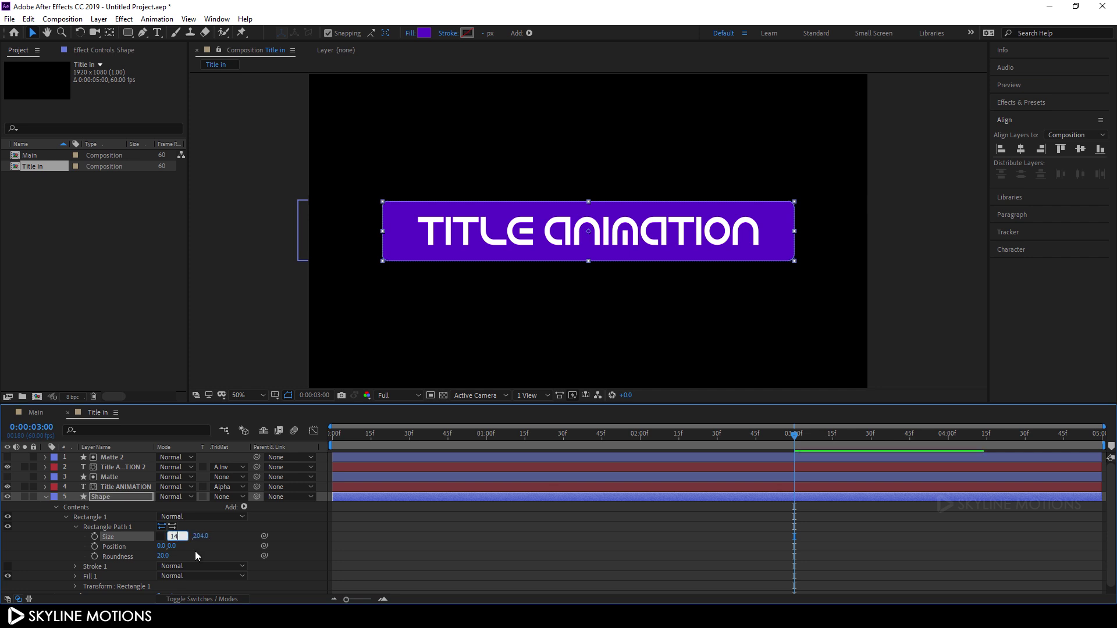
text(1400)
key(Return)
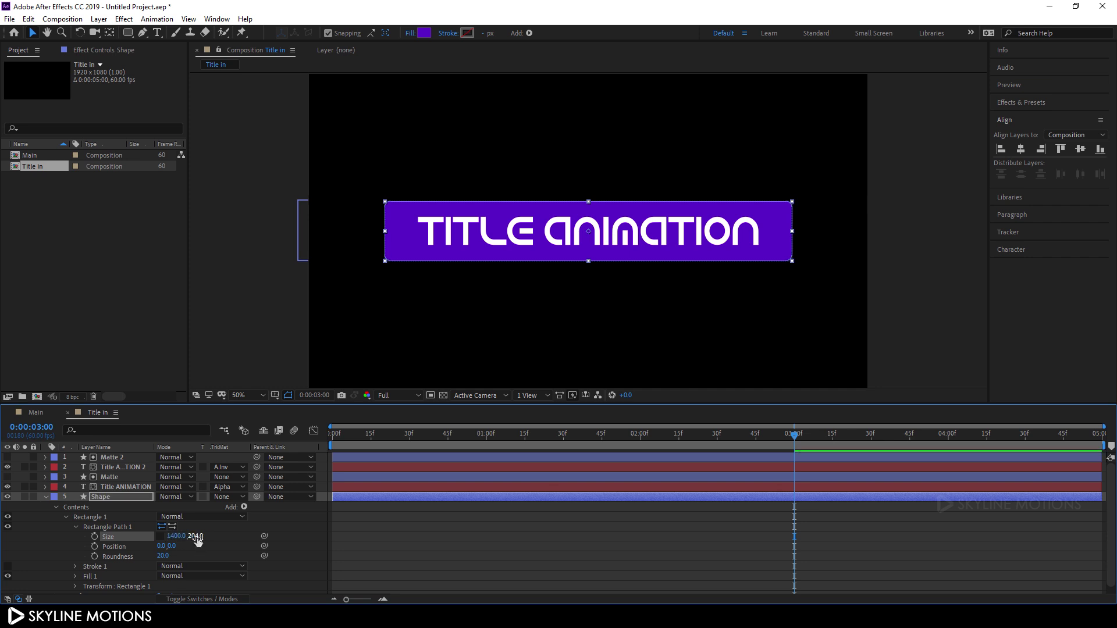
drag(196, 536, 167, 537)
click(196, 536)
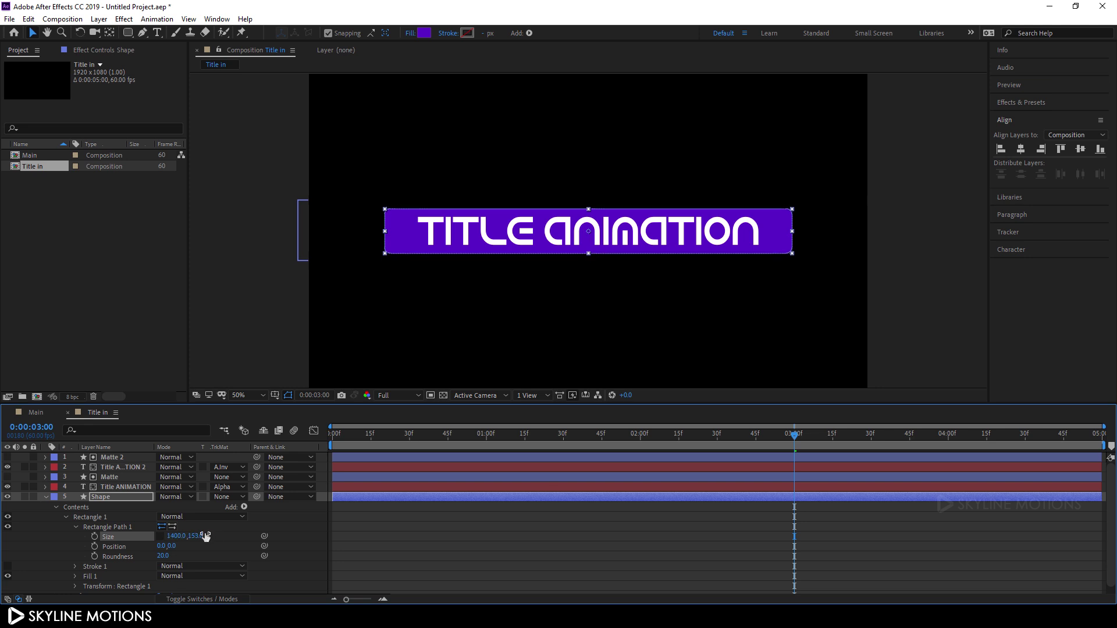
text(160)
key(Return)
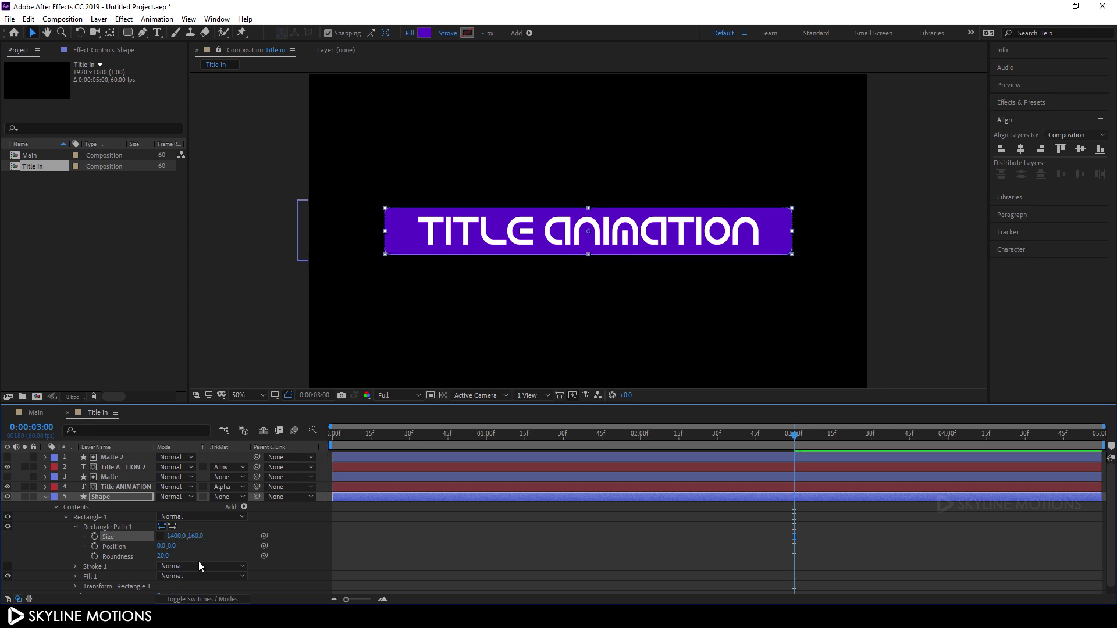
click(165, 557)
key(Return)
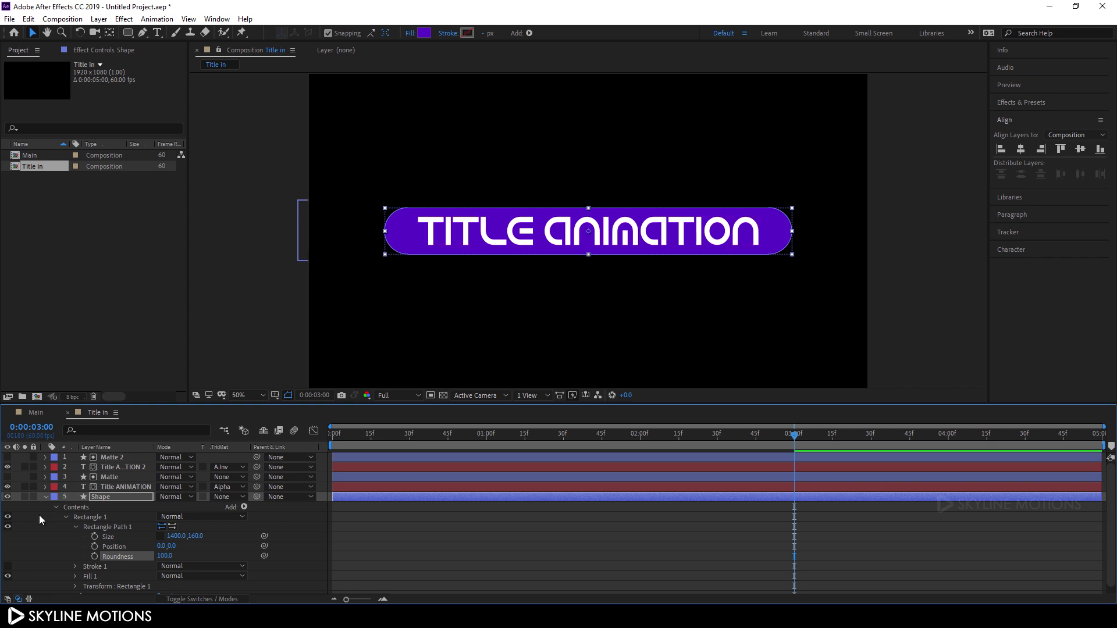
Change the Shape layer to no fill with a solid white 10 px stroke
click(103, 497)
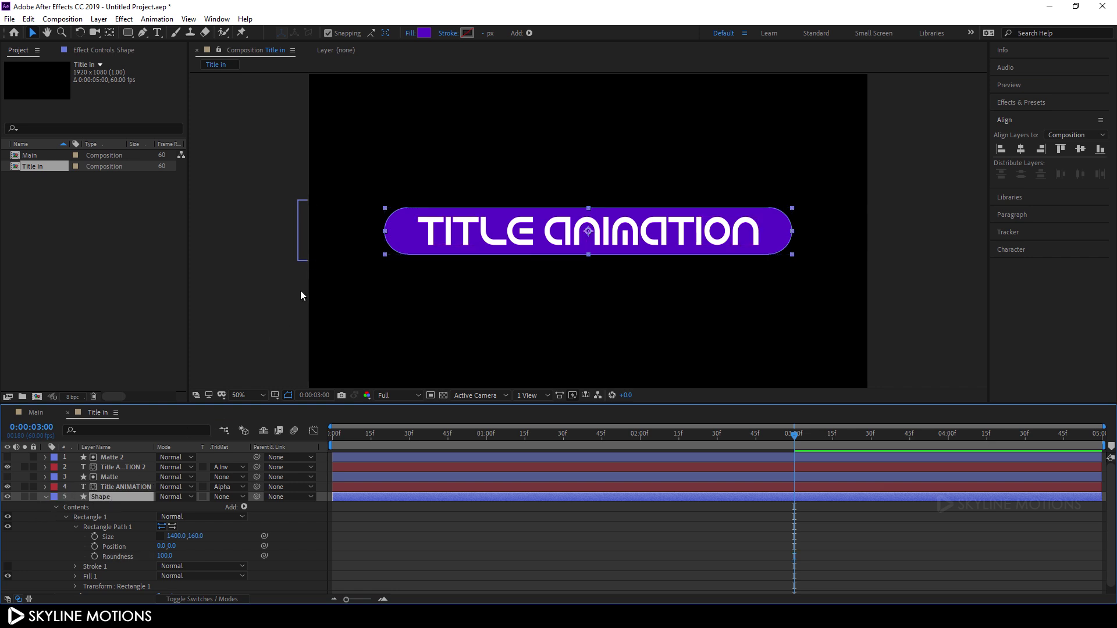
click(411, 34)
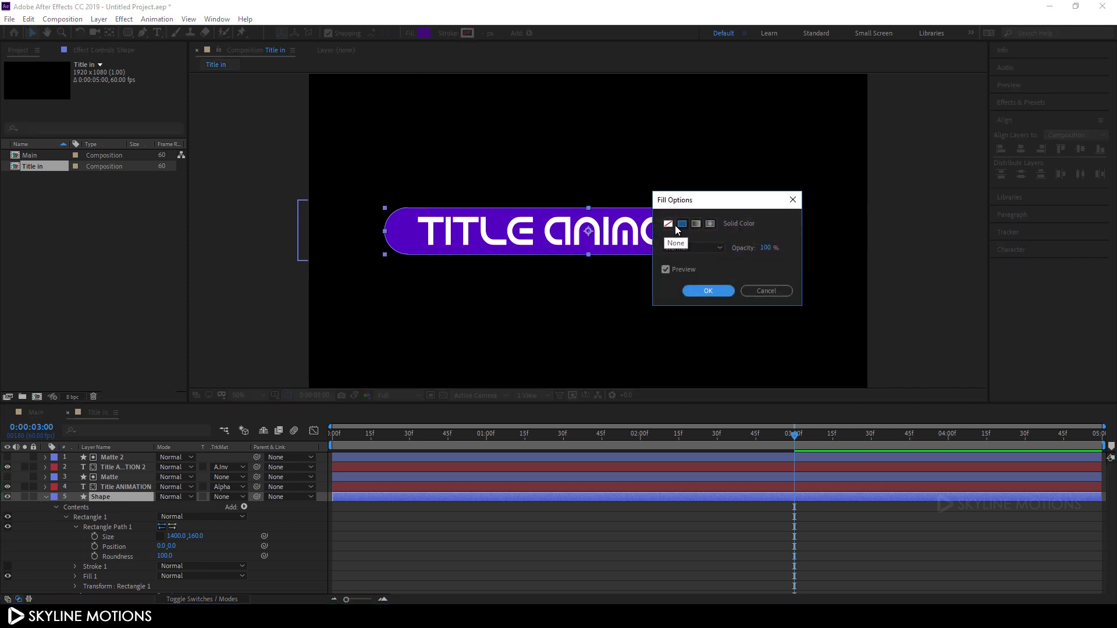
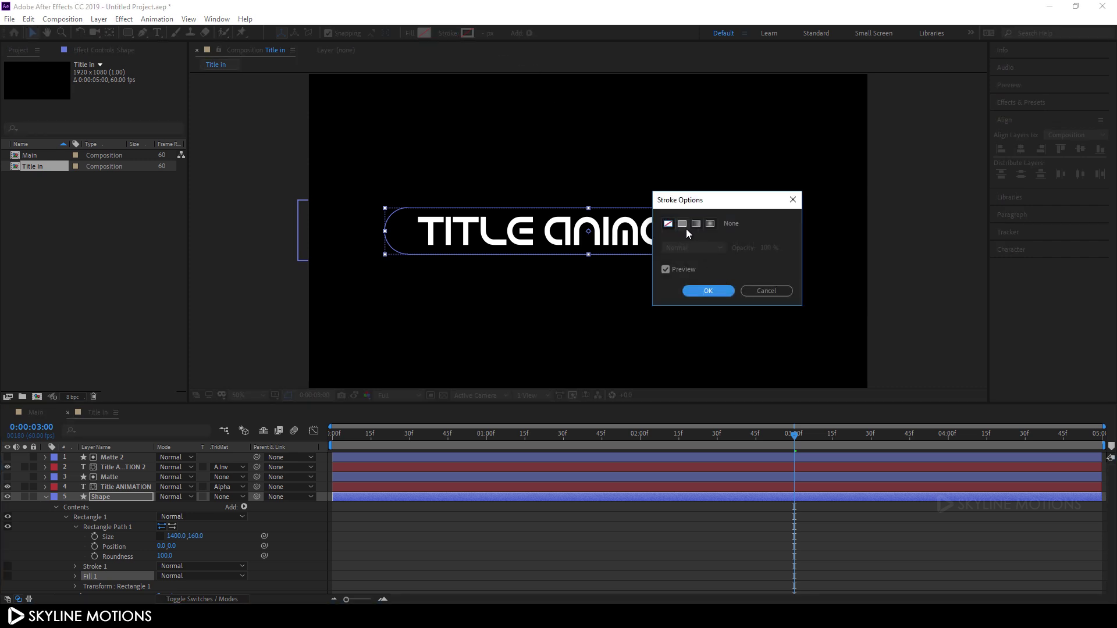
click(683, 224)
click(712, 293)
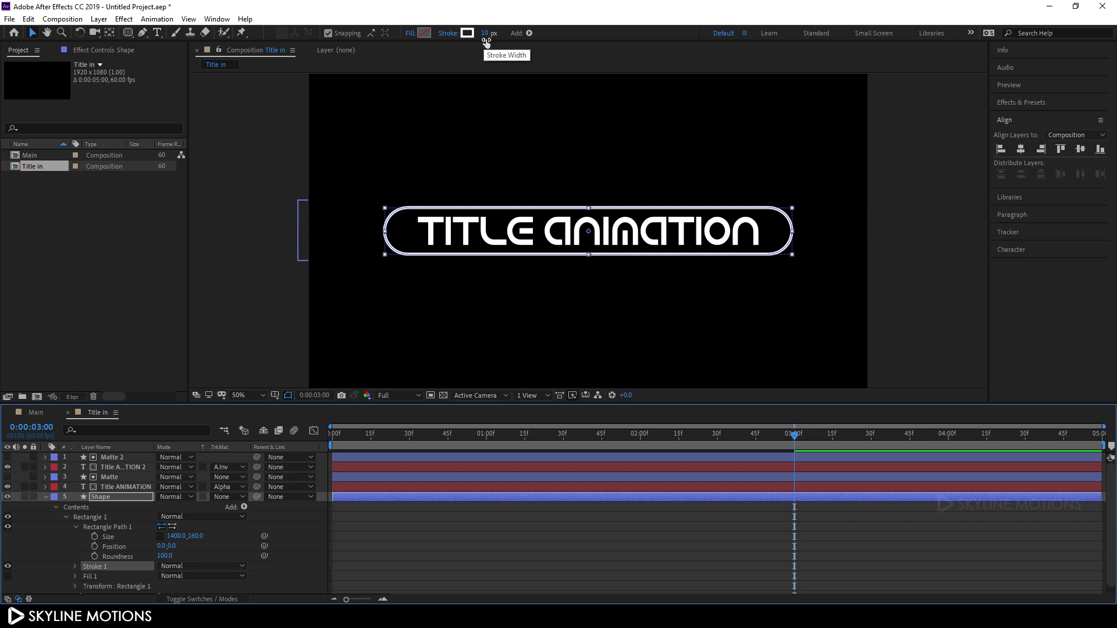
mouse_move(801, 433)
mouse_down()
mouse_move(620, 447)
mouse_move(765, 459)
mouse_move(801, 442)
mouse_up()
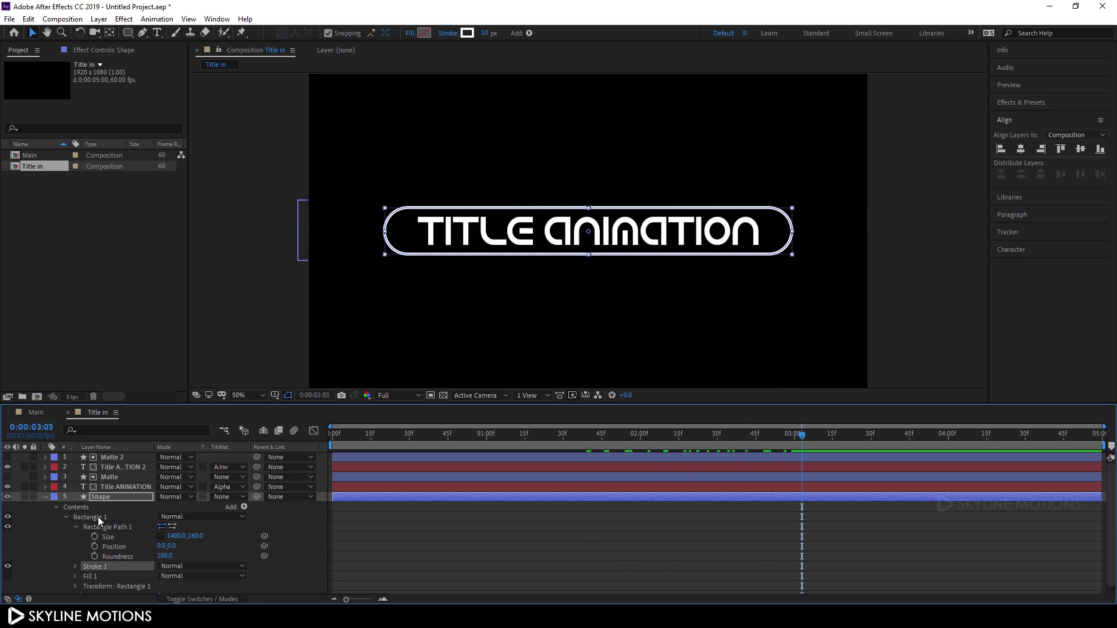
Add a Size keyframe to the Shape layer's rectangle path at 0:00:03:00
click(115, 499)
key(Page_Up)
key(Page_Up)
key(Page_Up)
key(Page_Up)
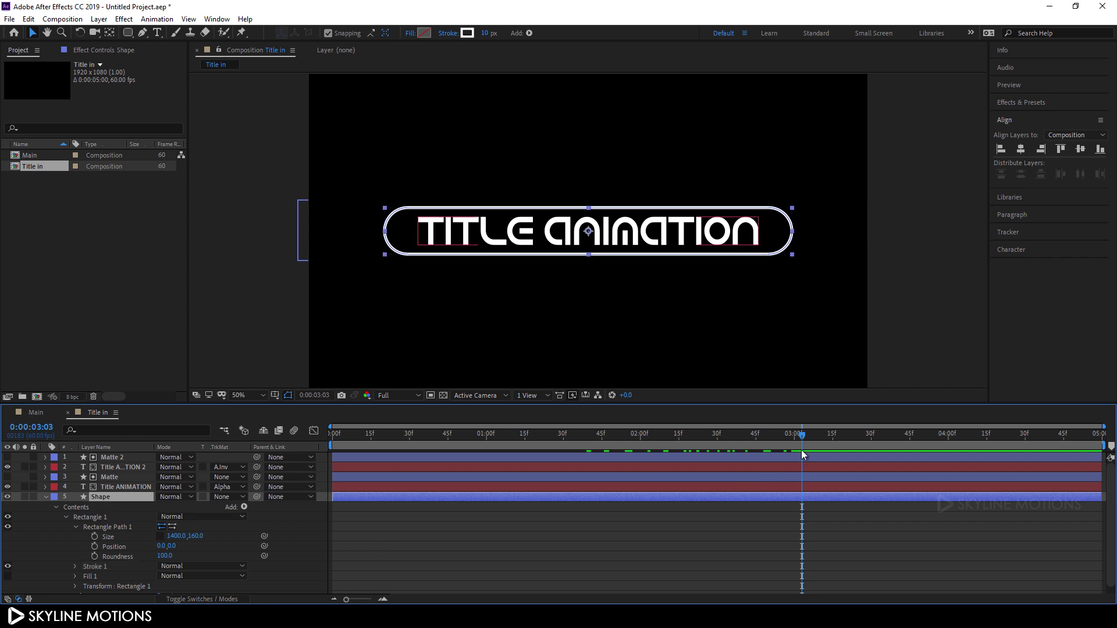
drag(749, 442, 795, 460)
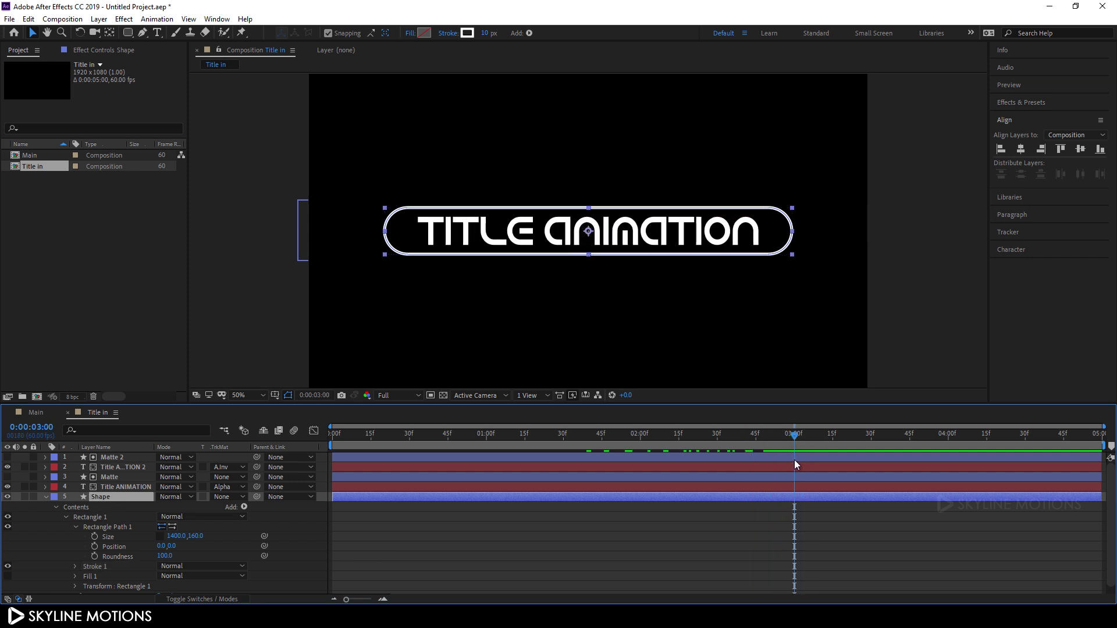
click(94, 537)
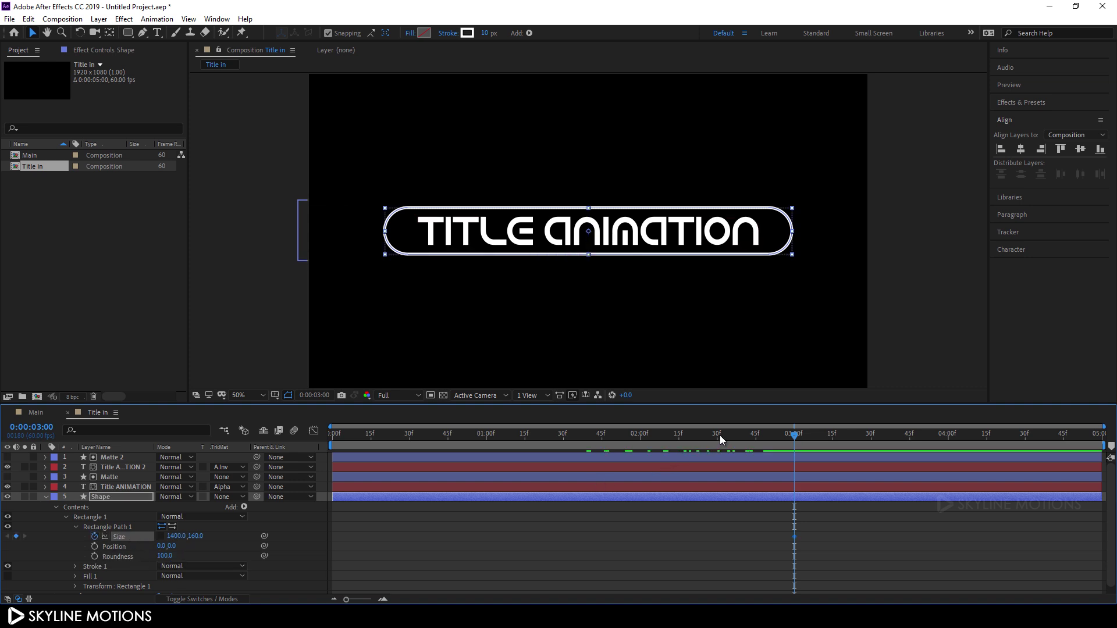
Set the rectangle path's size to 160 by 160 at 0:00:01:00 and inspect the resulting circle up close
drag(721, 439, 486, 457)
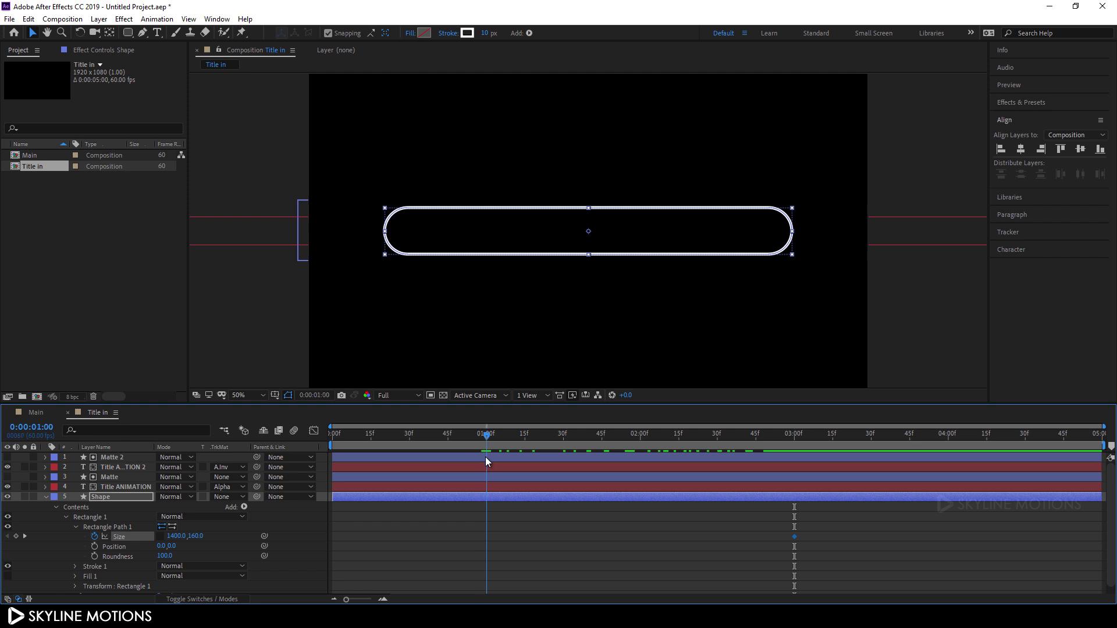
drag(172, 541, 211, 549)
click(174, 536)
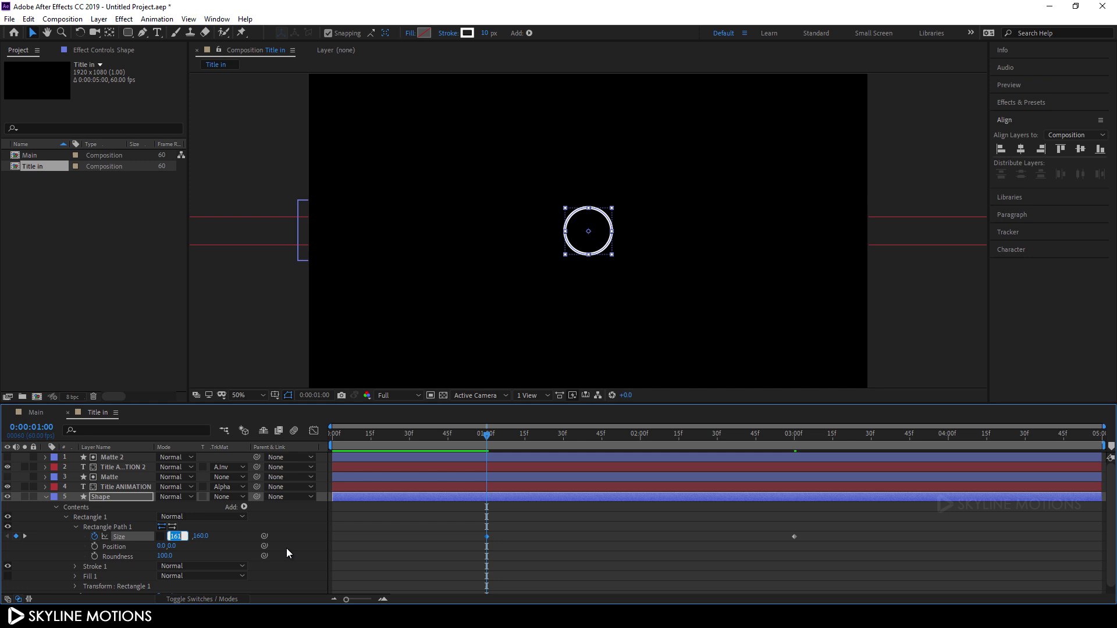
text(160)
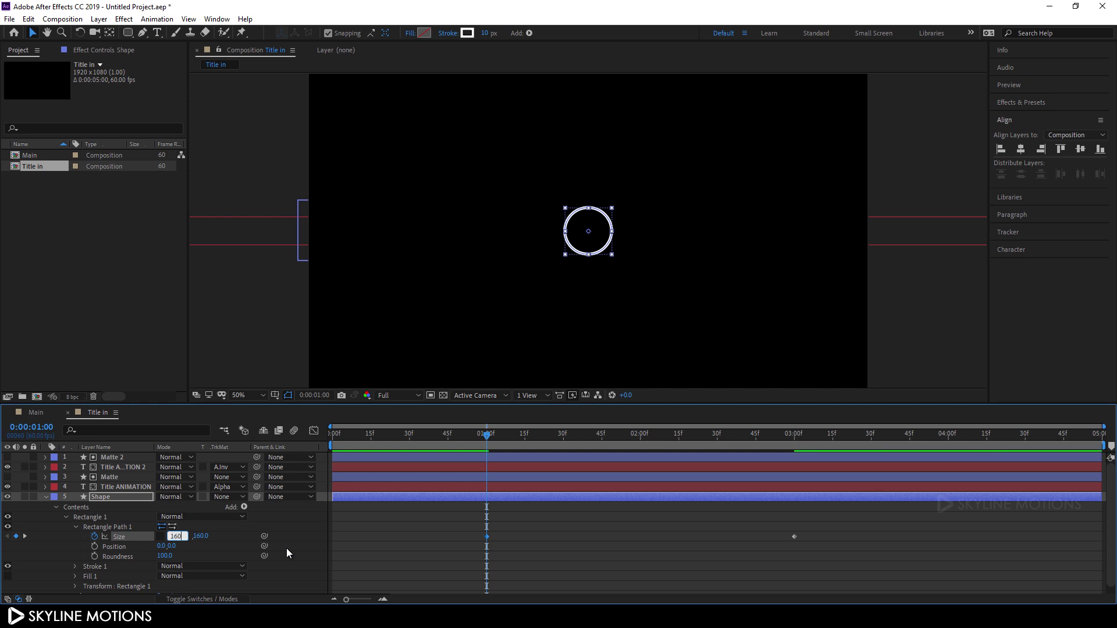
key(Return)
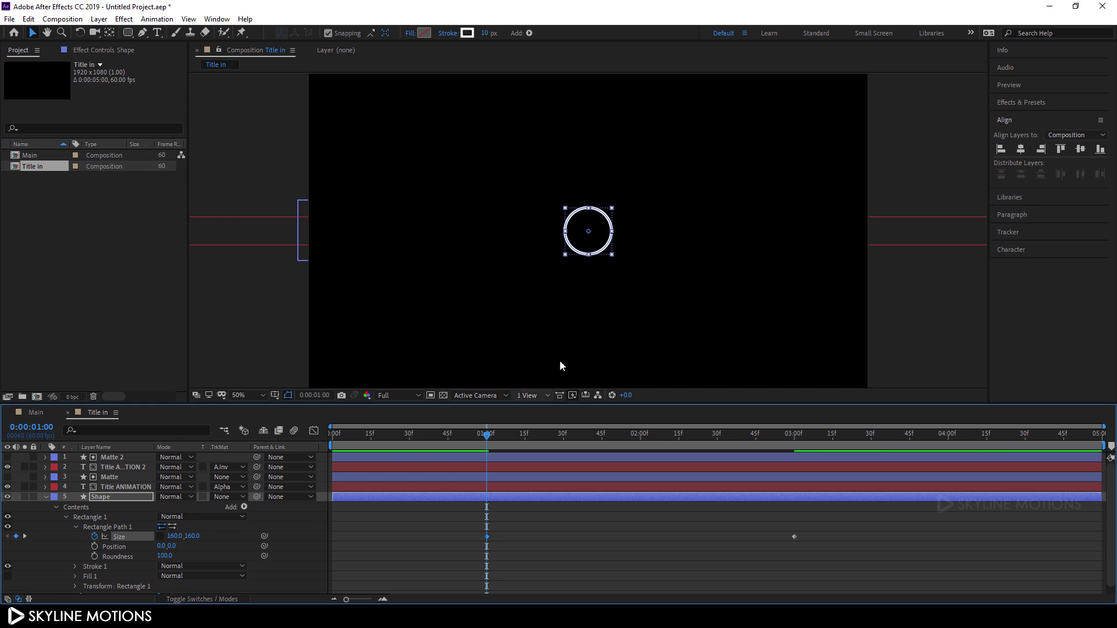
key(period)
key(period)
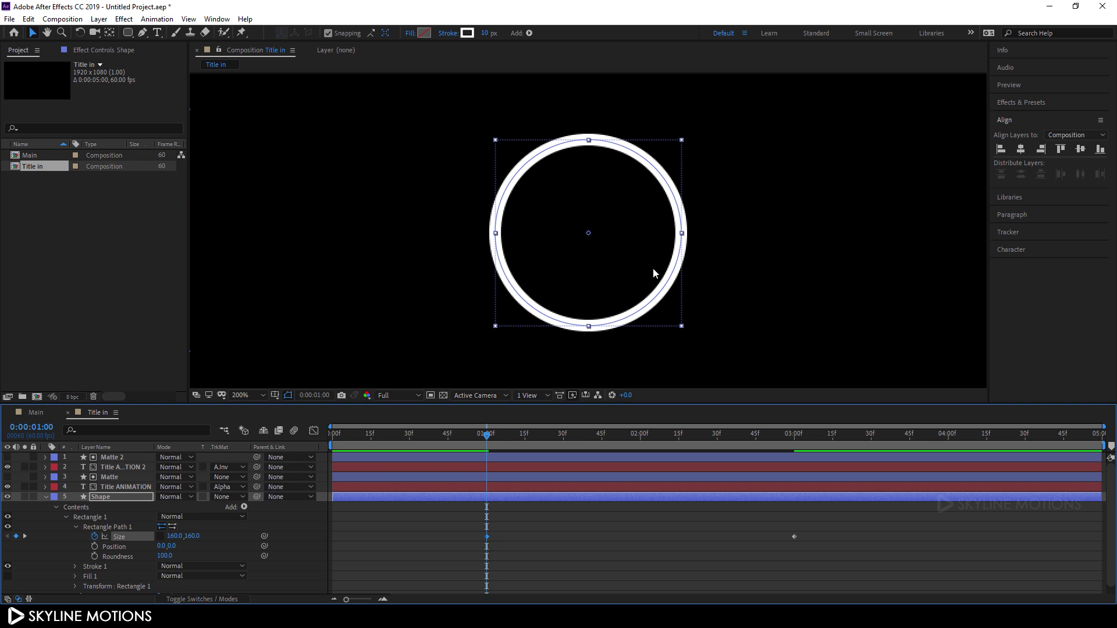
key(comma)
key(comma)
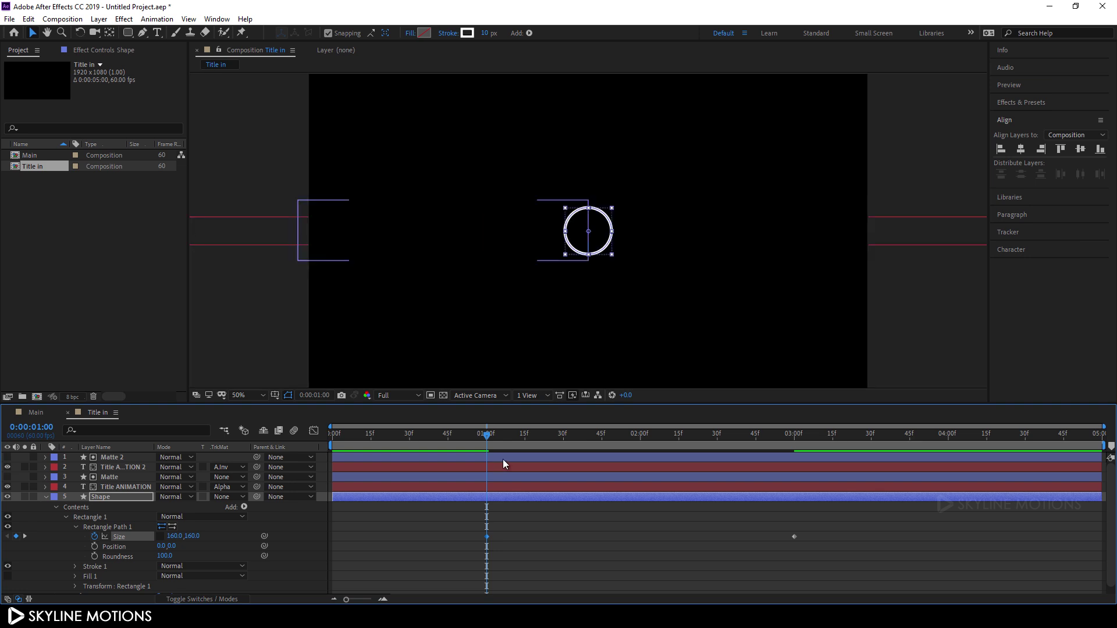
Collapse the Shape layer's contents and add a 100% Scale keyframe to the layer at 0:00:00:30
click(45, 497)
click(108, 499)
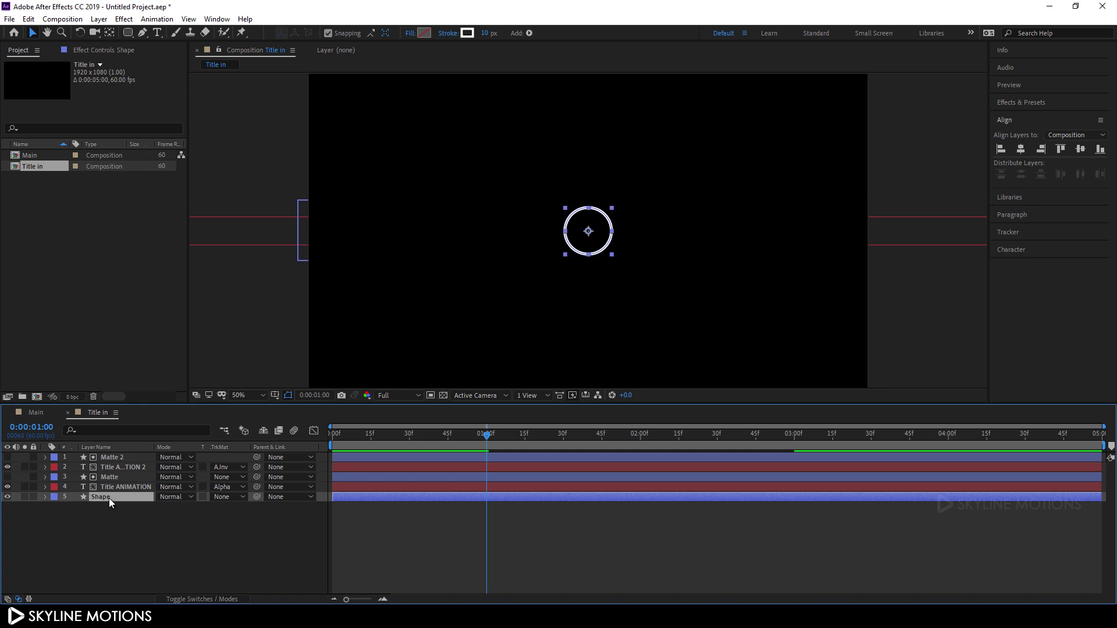
key(s)
drag(485, 434, 408, 467)
key(Page_Down)
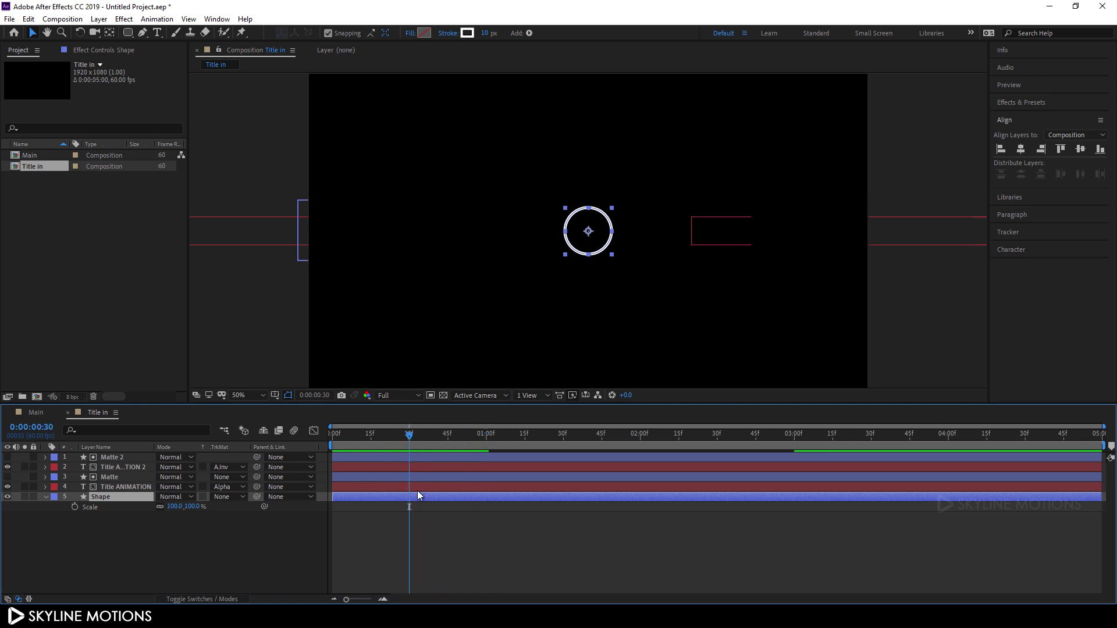
click(75, 507)
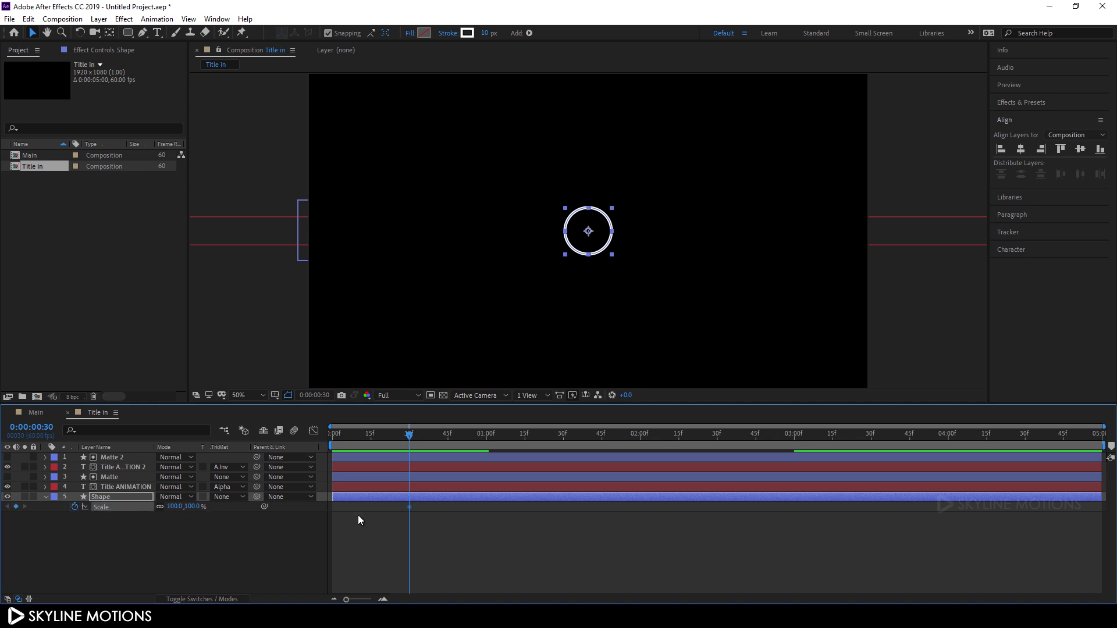
Set the Shape layer's scale to 0% at 0:00:00:00 and preview the animation
drag(400, 439, 322, 435)
drag(195, 510, 166, 510)
click(186, 508)
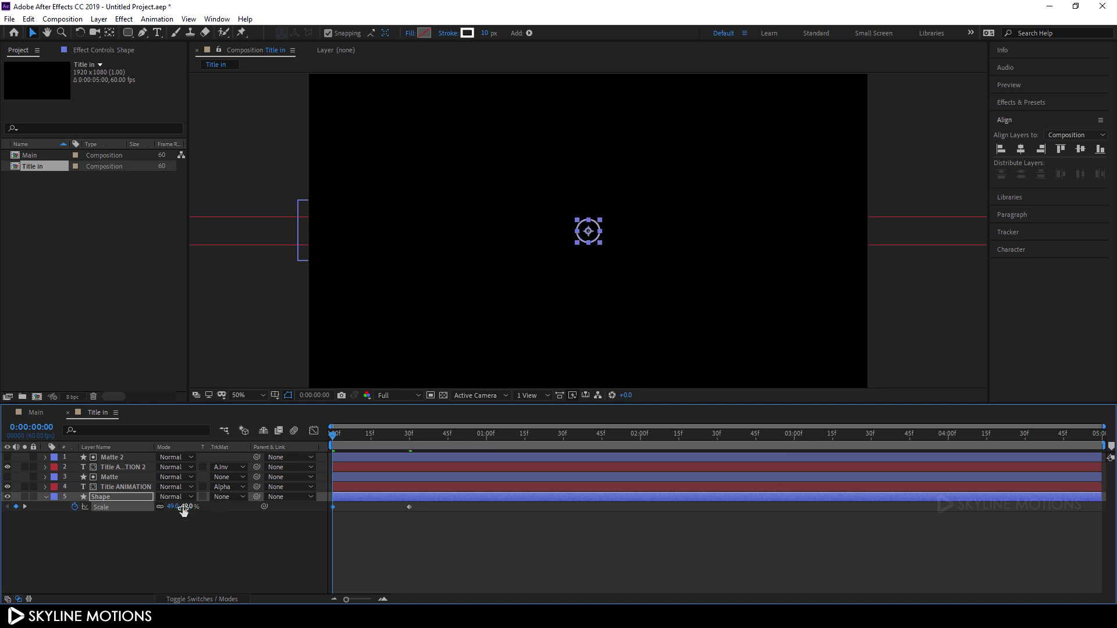
text(0)
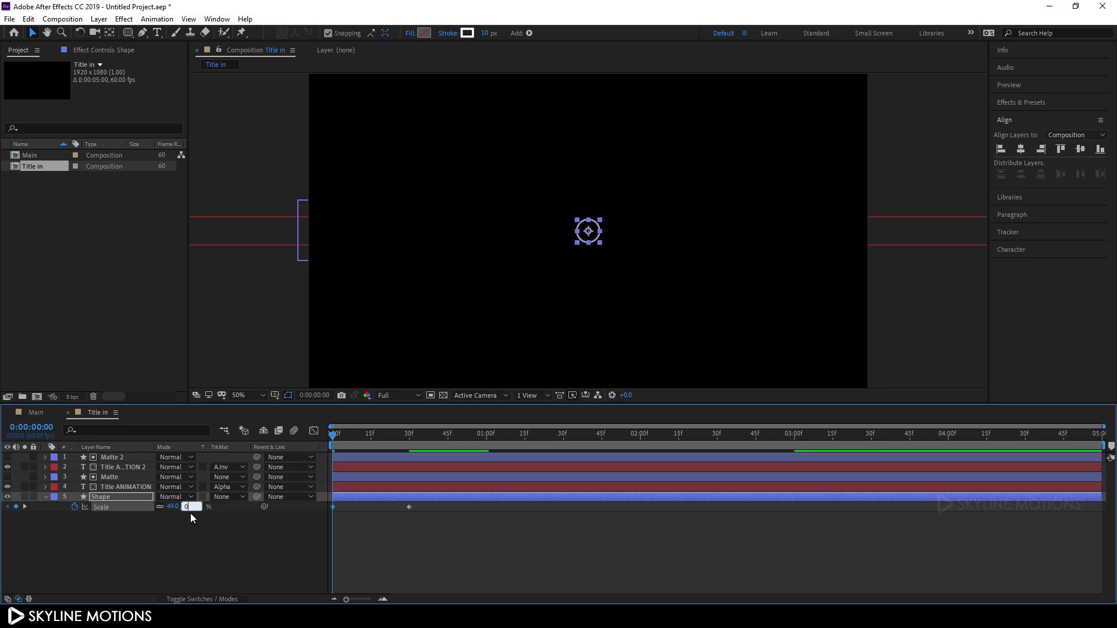
key(Return)
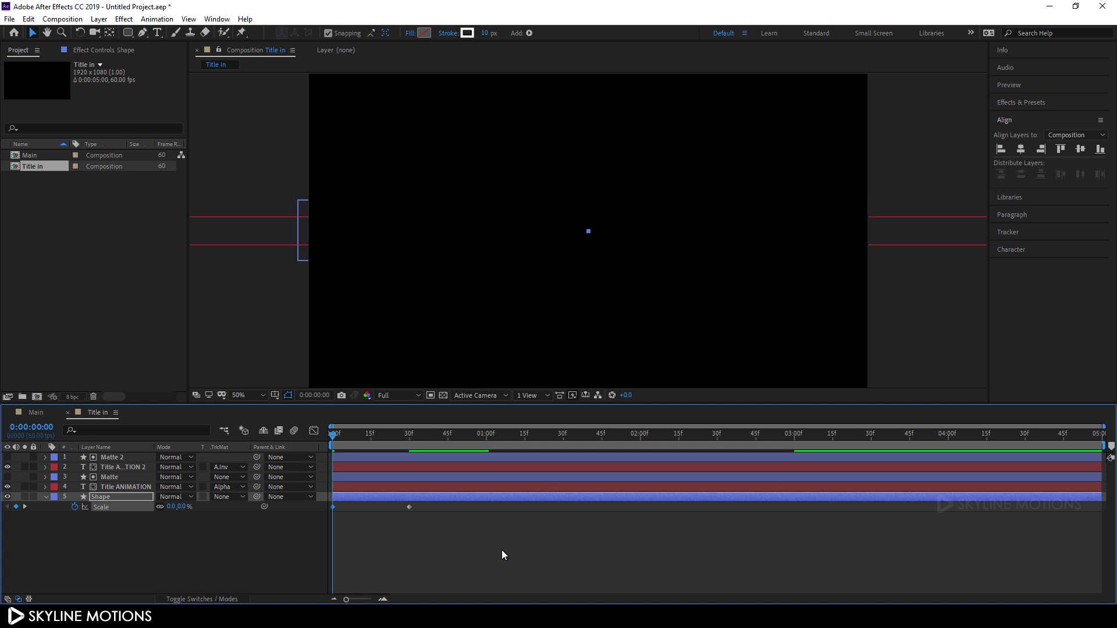
key(space)
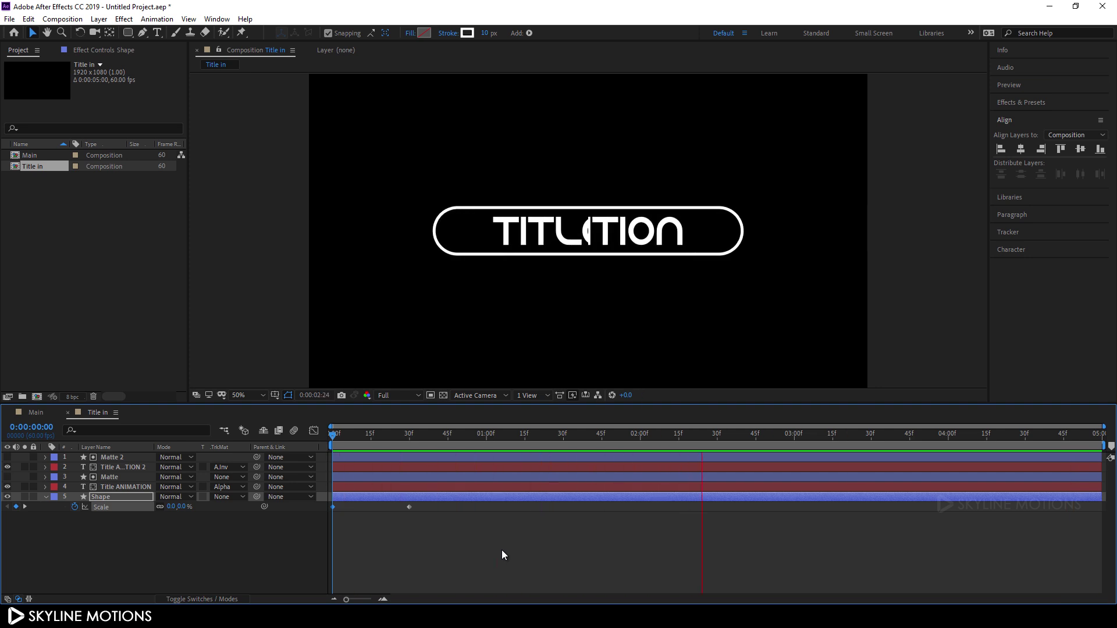
key(space)
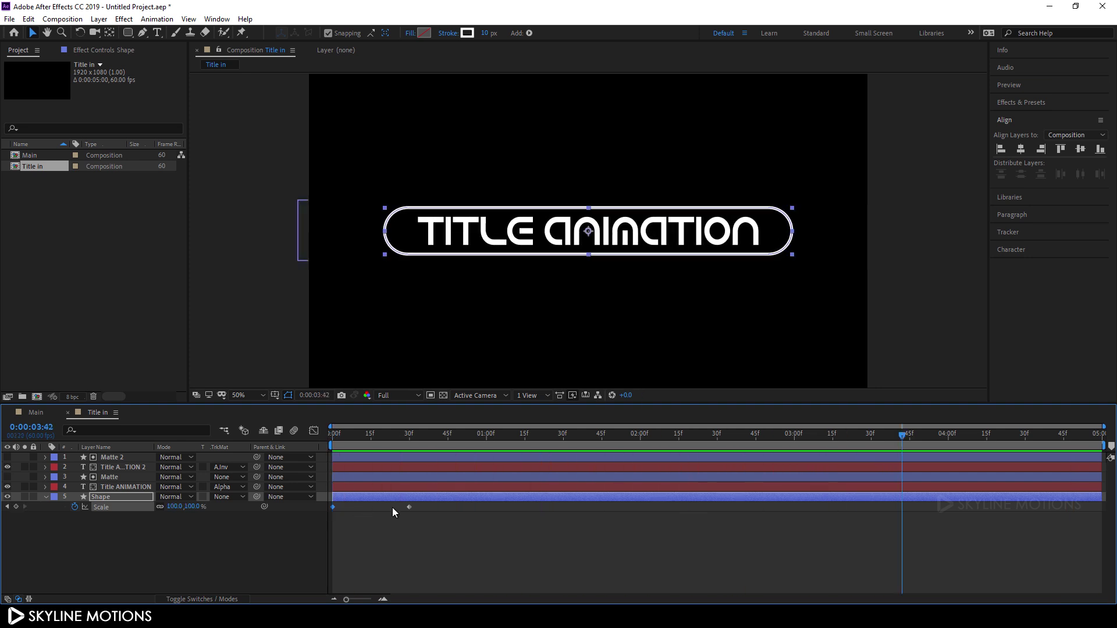
Reveal the animated properties of all layers and apply Easy Ease to every Position, Size and Scale keyframe
drag(106, 535, 121, 457)
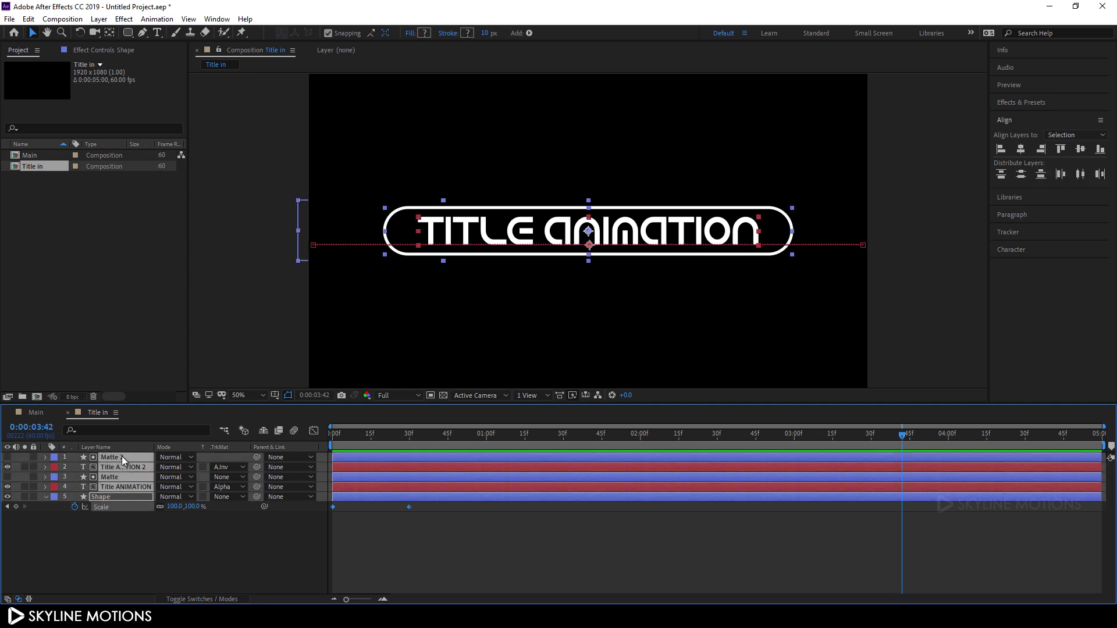
key(u)
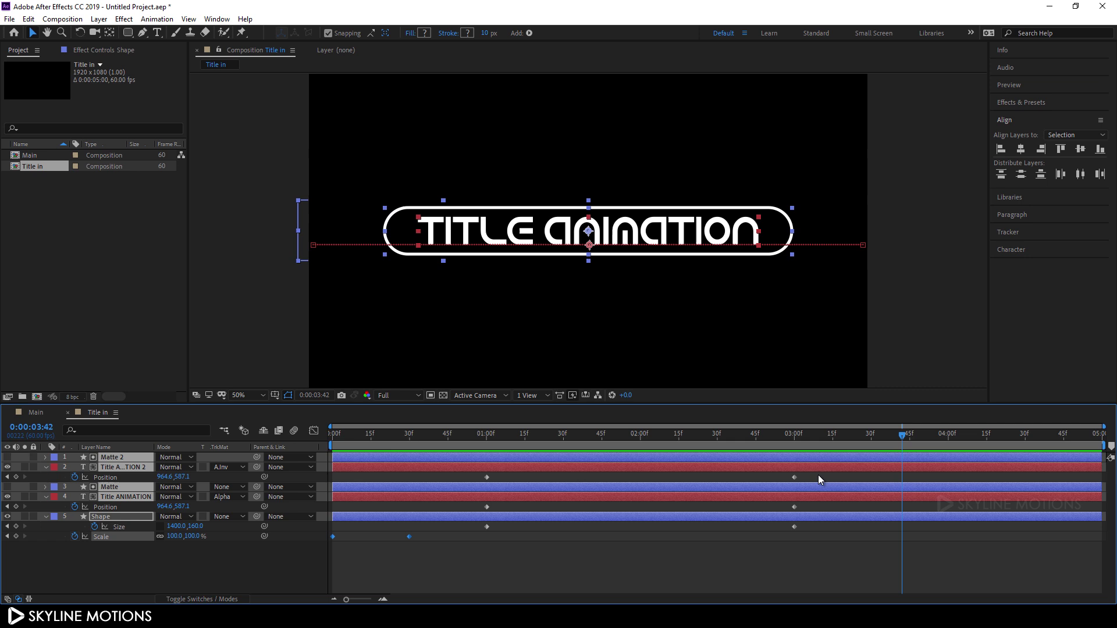
drag(818, 476, 332, 550)
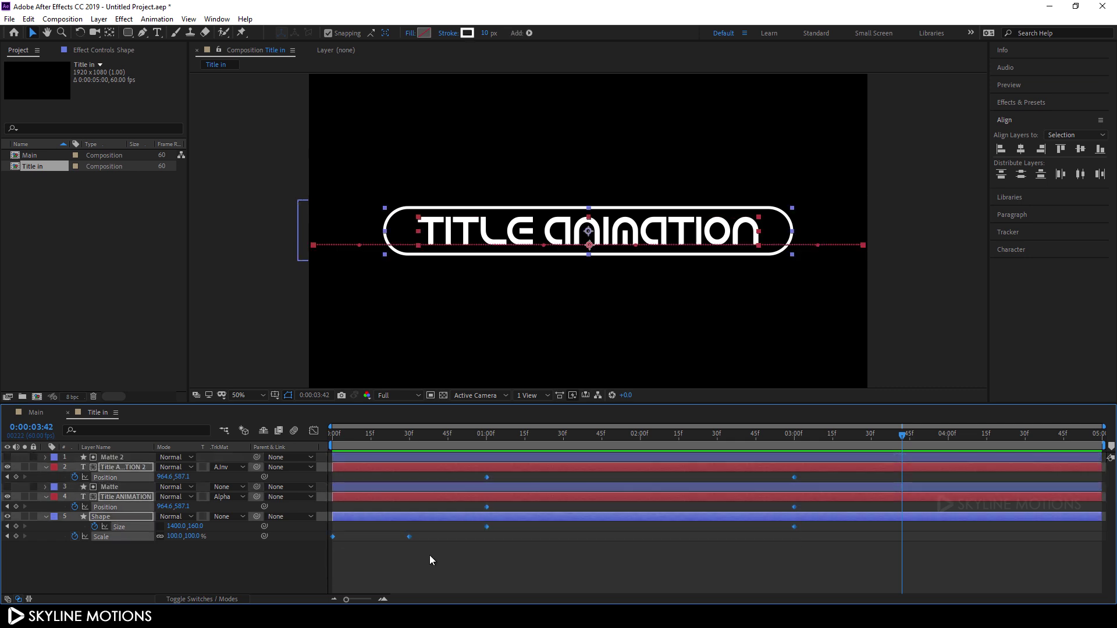
key(F9)
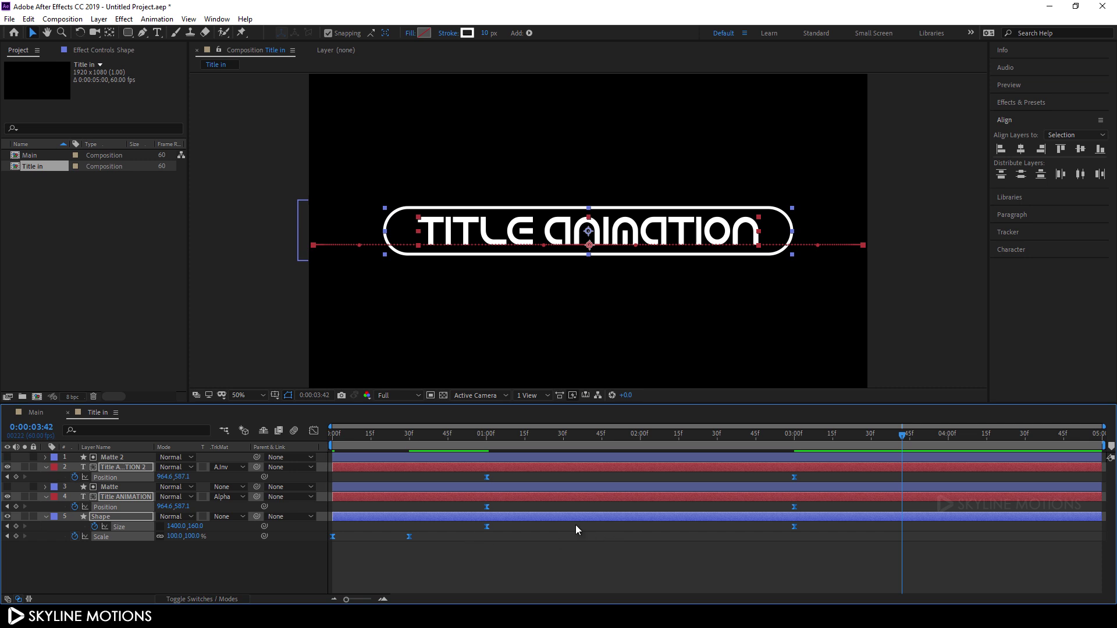
In the speed graph, lengthen the ease into the final Position and Size keyframes so the motion peaks early and slows gradually
click(314, 431)
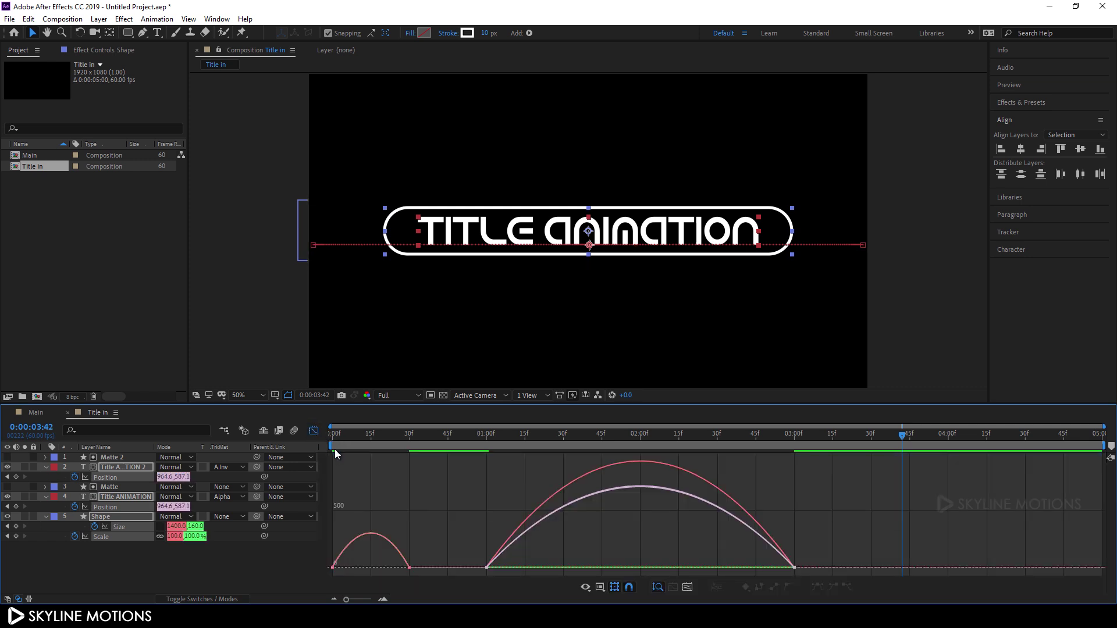
right_click(645, 532)
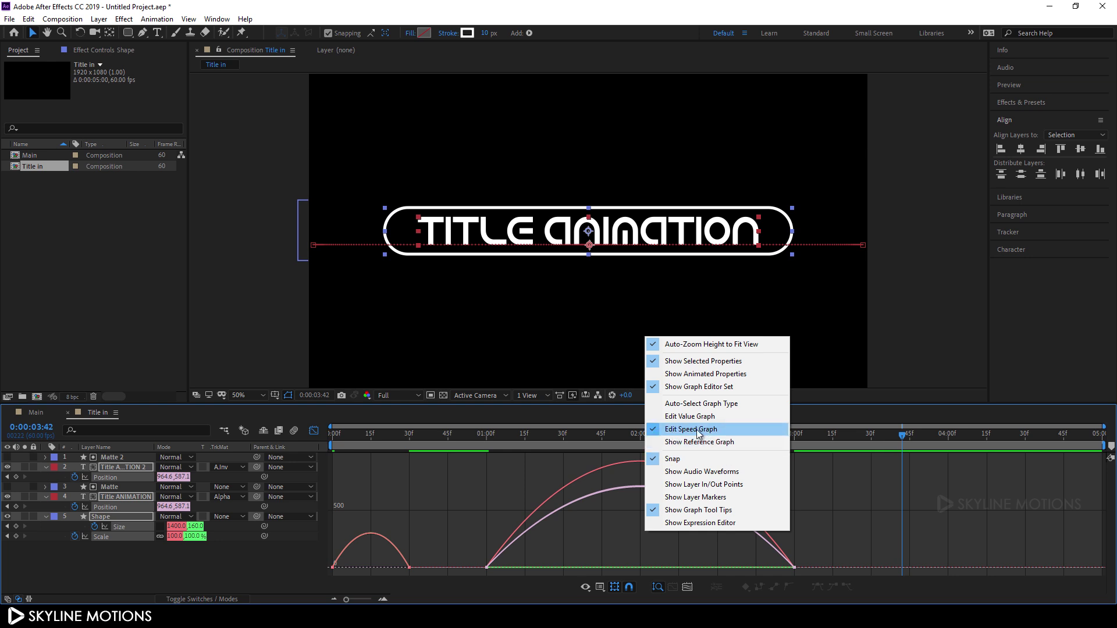
click(811, 551)
click(774, 563)
drag(745, 565, 676, 564)
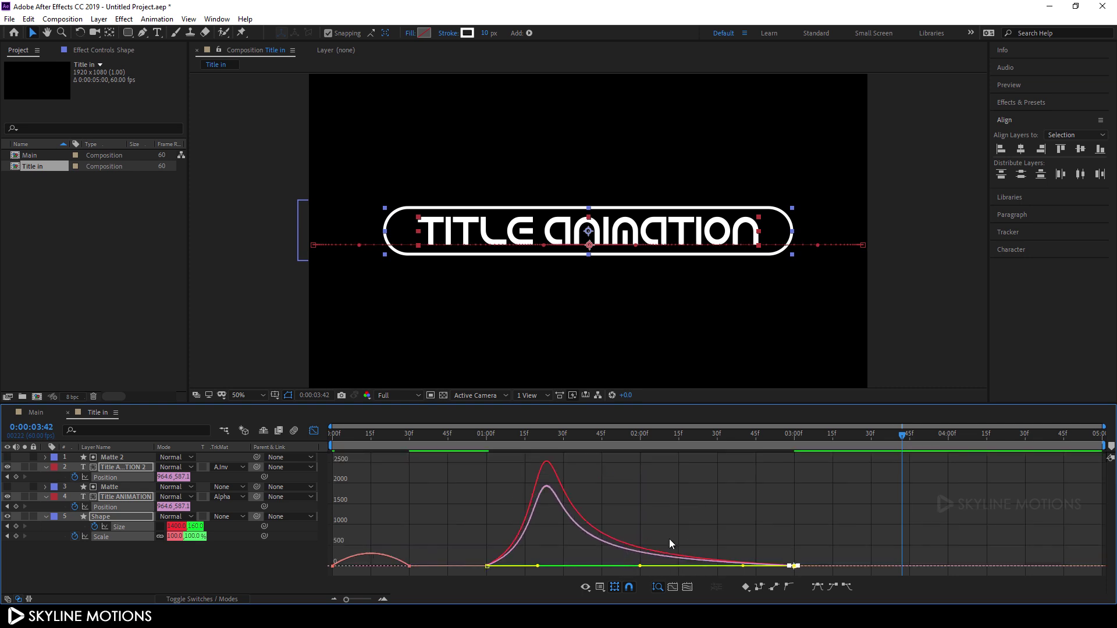
Lengthen the ease into the Shape layer's second Scale keyframe in the speed graph and close the Graph Editor
click(401, 568)
drag(397, 569, 371, 568)
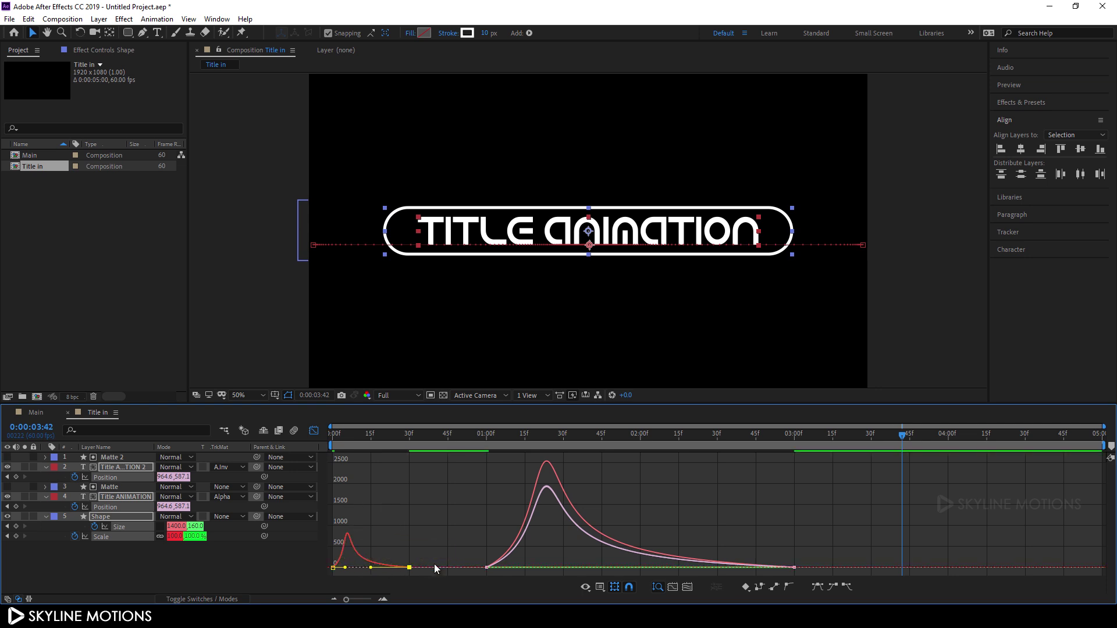
click(313, 432)
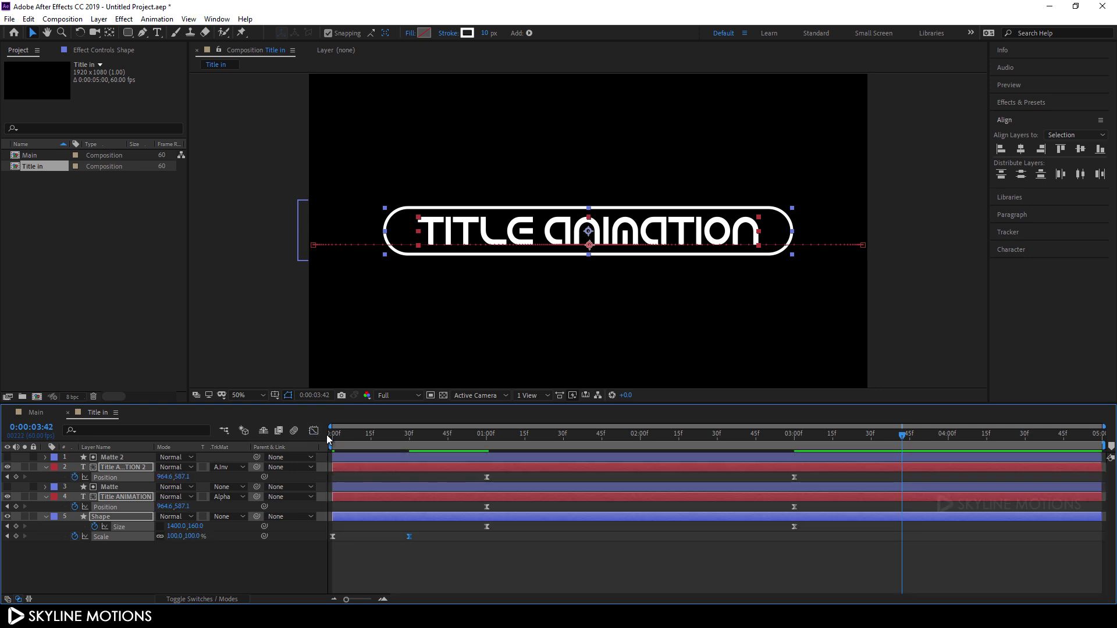
Collapse the layers' properties and preview the eased title animation from the first frame
click(46, 467)
click(147, 526)
drag(382, 435, 254, 448)
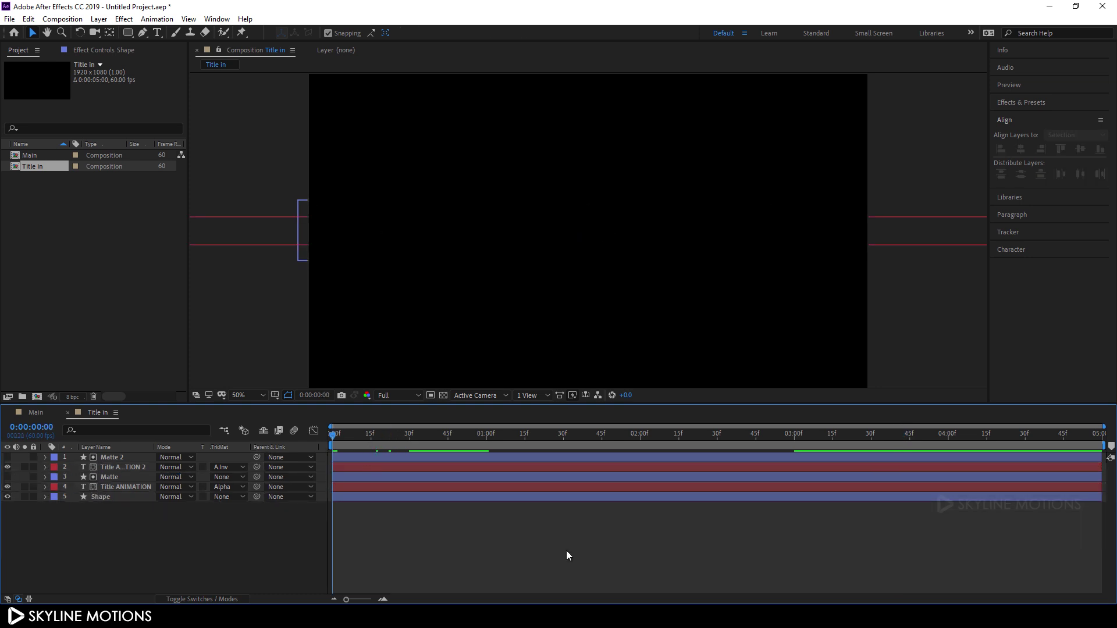
key(space)
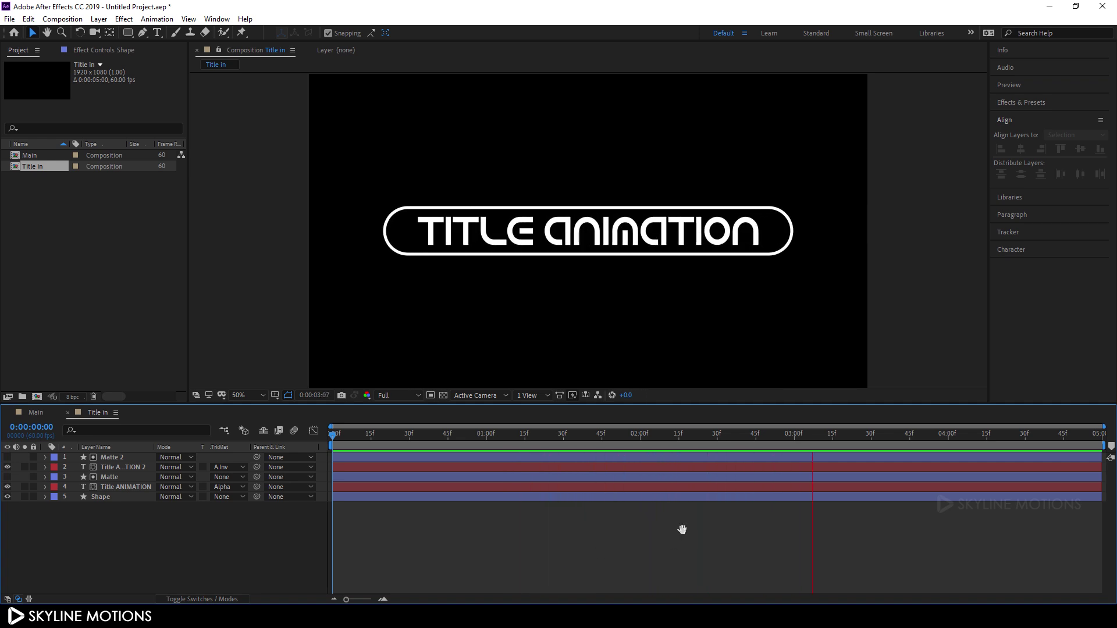
key(space)
Apply Gradient Ramp to the Shape layer, placing the ramp's start at about 1924, 10 and its end at about -4, 1080
click(113, 499)
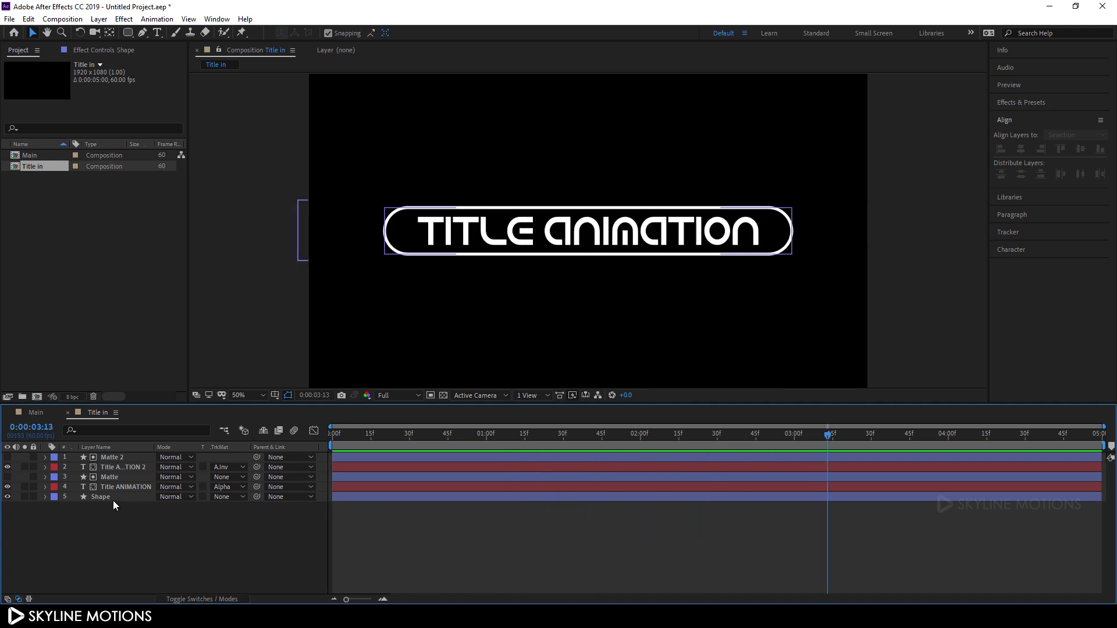
click(110, 498)
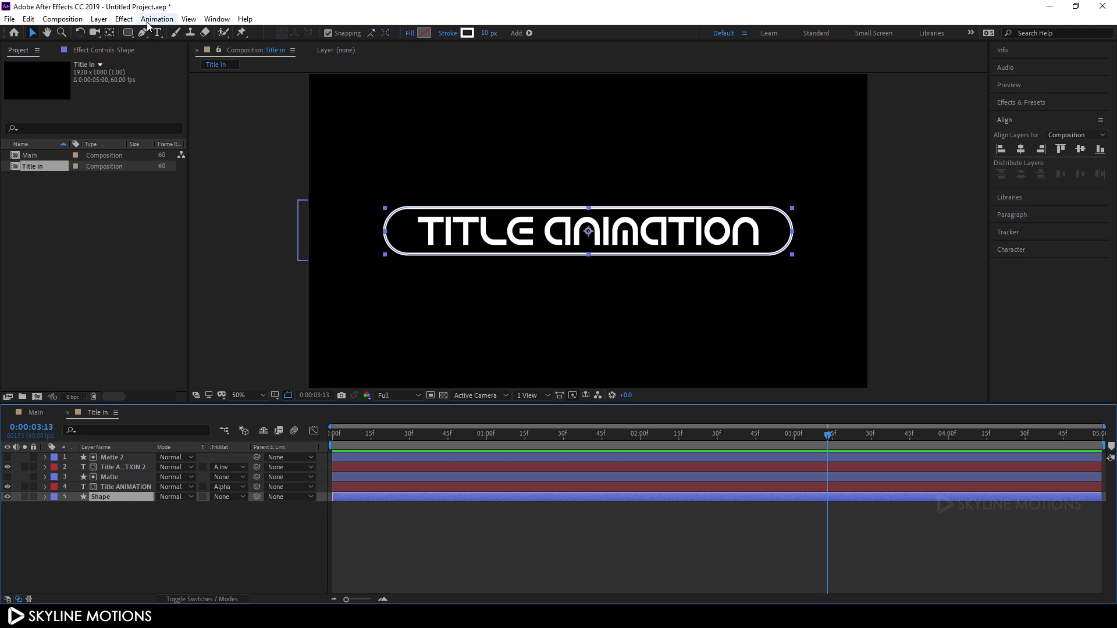
click(124, 19)
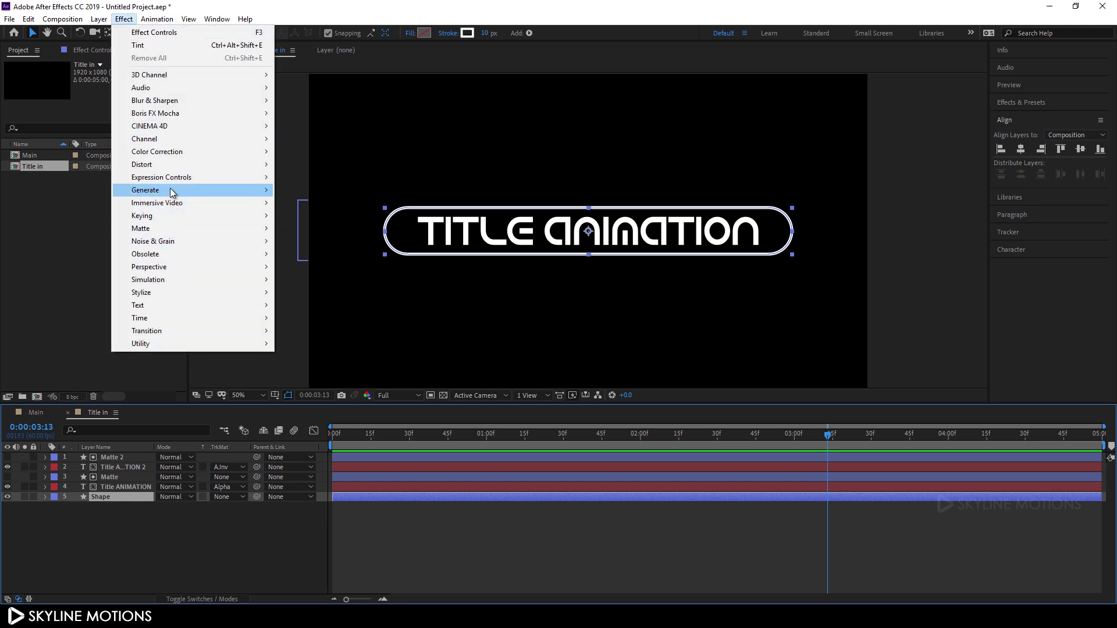
mouse_move(194, 192)
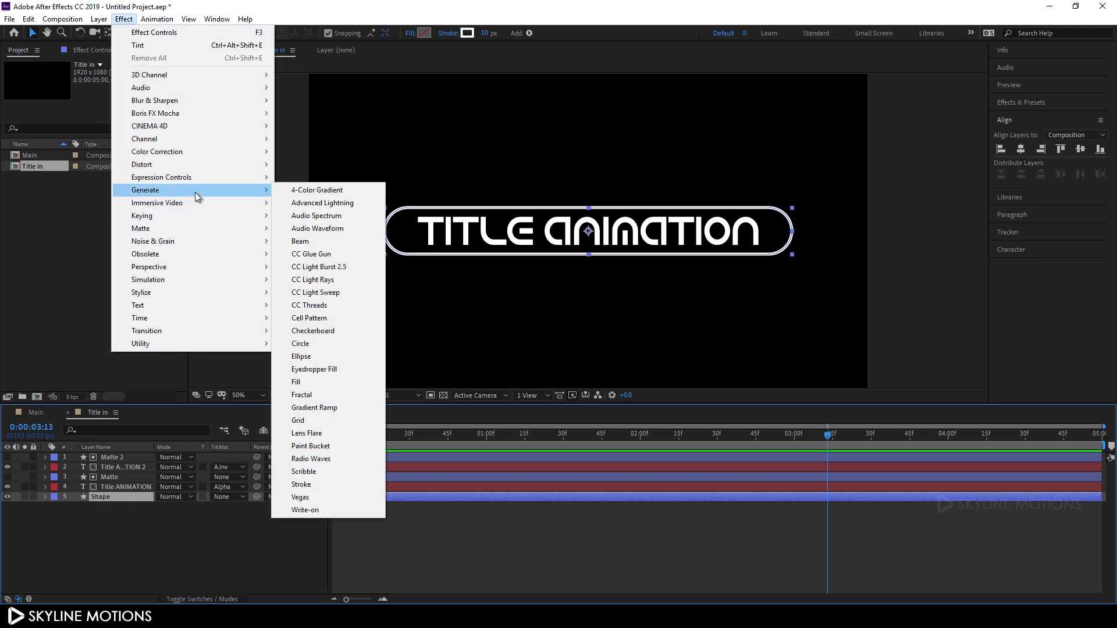
click(327, 407)
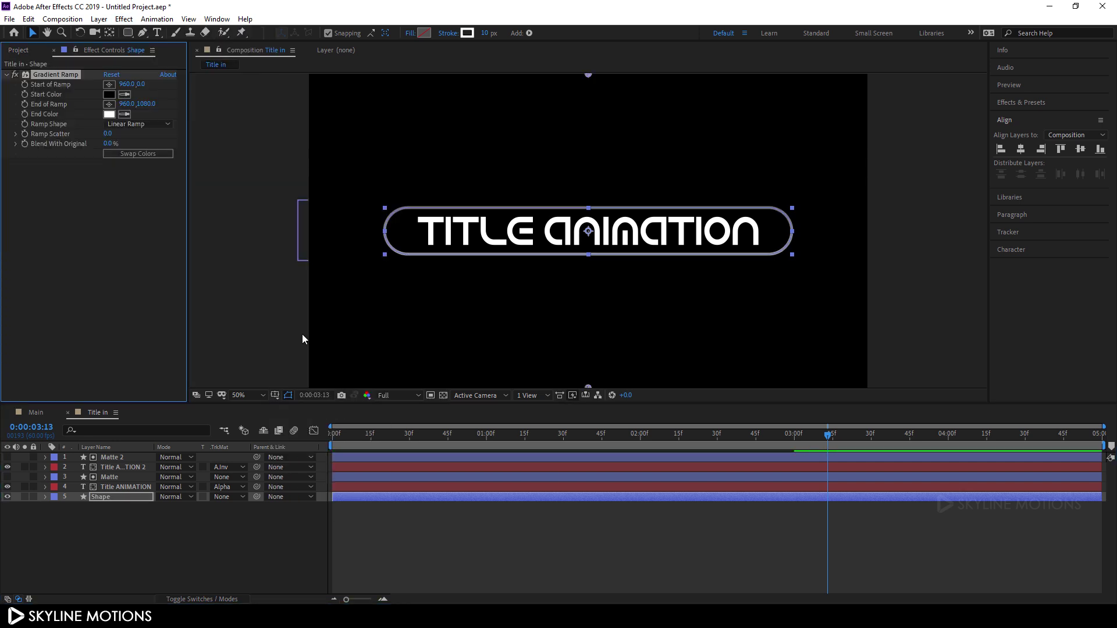
drag(587, 80, 868, 81)
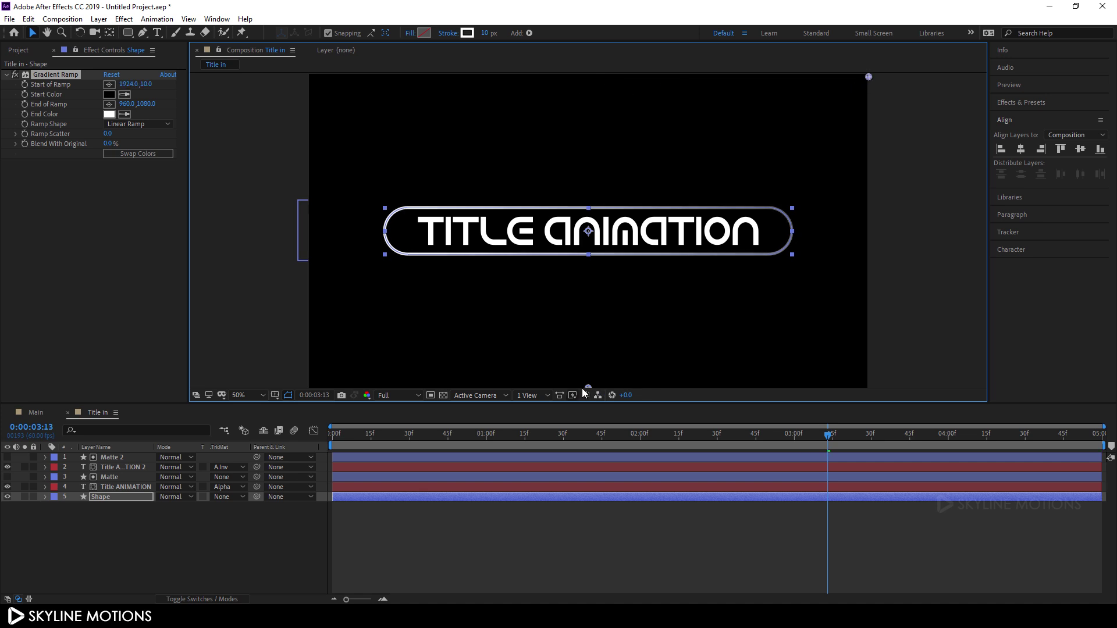
drag(588, 388, 307, 385)
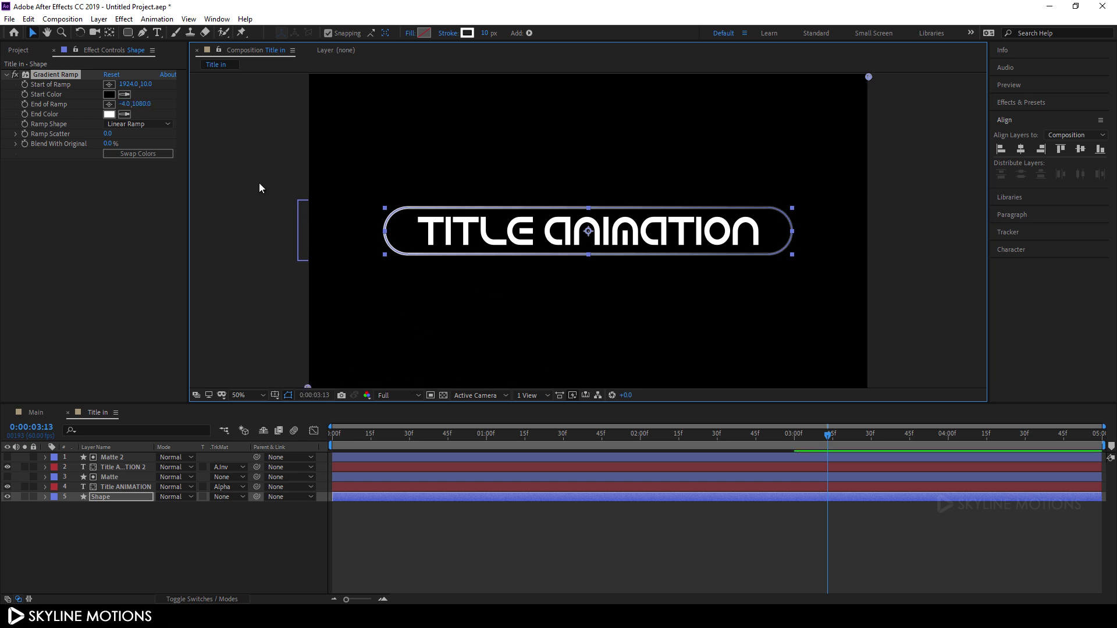
Set the Gradient Ramp's start color to purple 6C00FF and its end color to a bright cyan with hue 193°
click(111, 95)
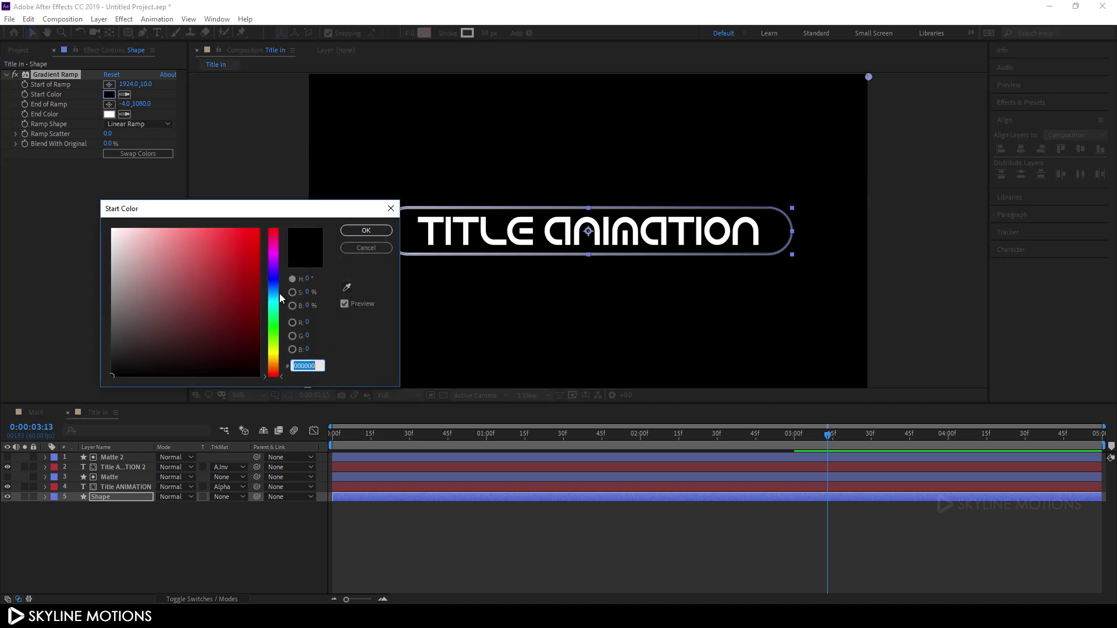
drag(272, 280, 258, 229)
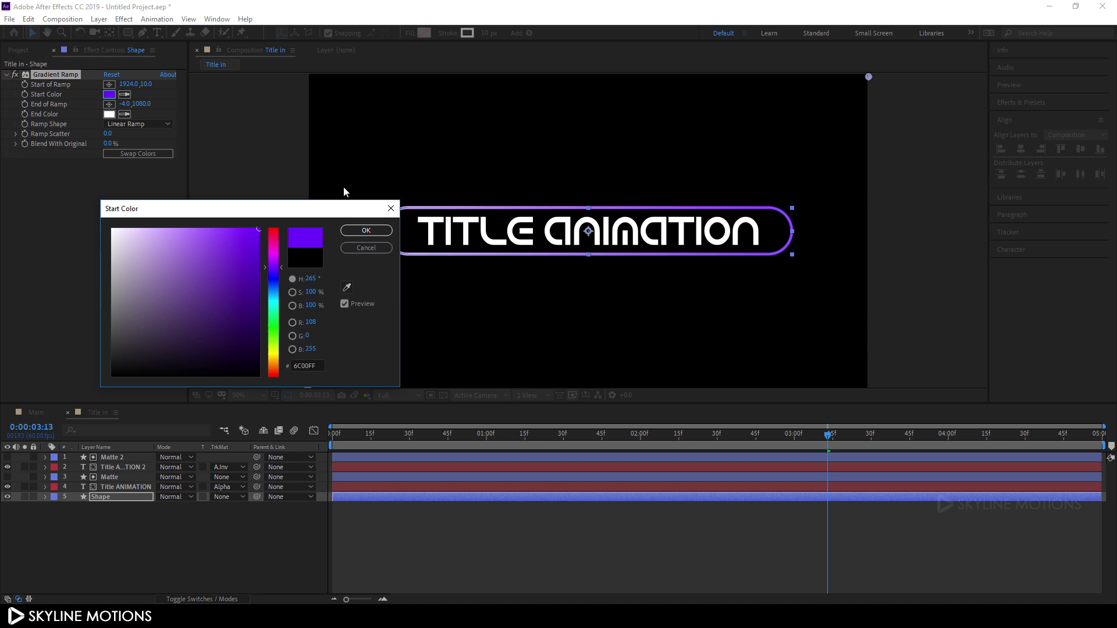
click(367, 231)
click(109, 114)
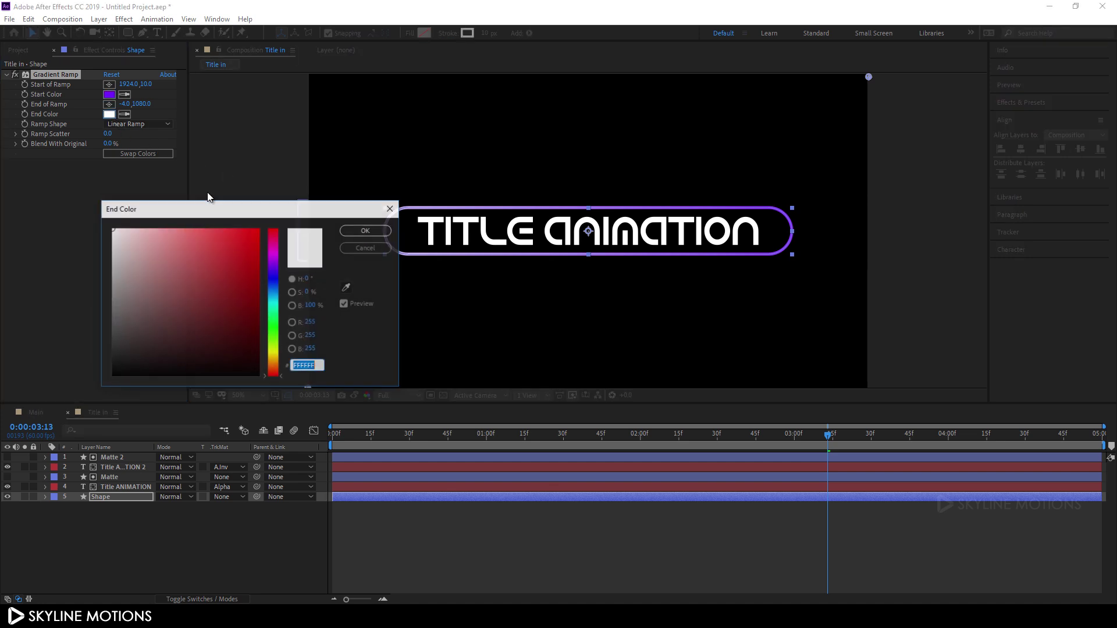
click(277, 297)
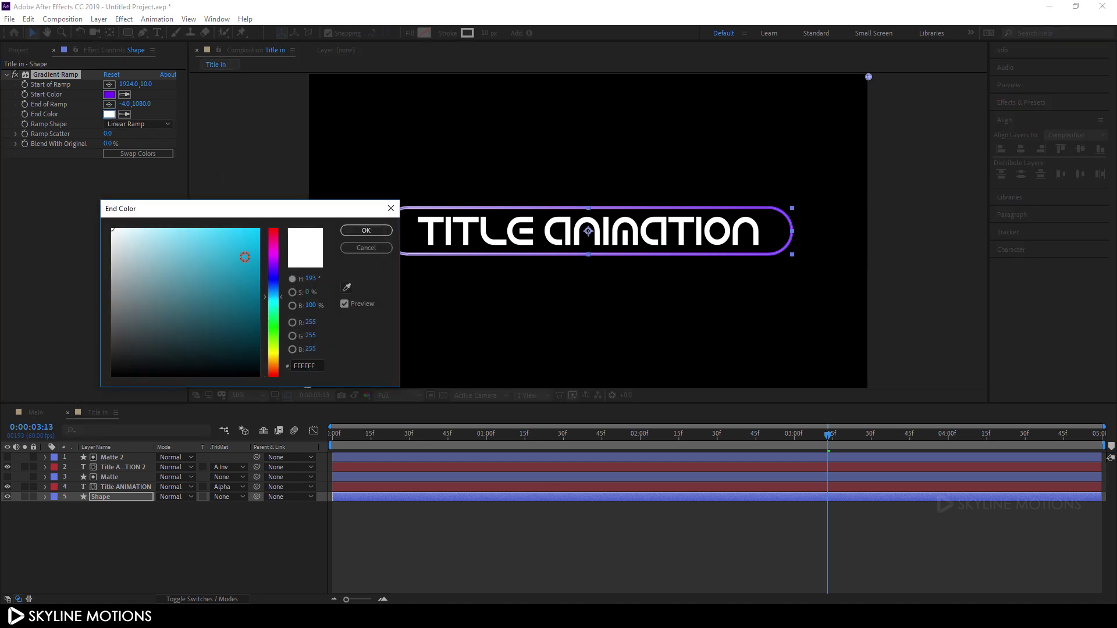
drag(249, 257, 260, 228)
click(370, 230)
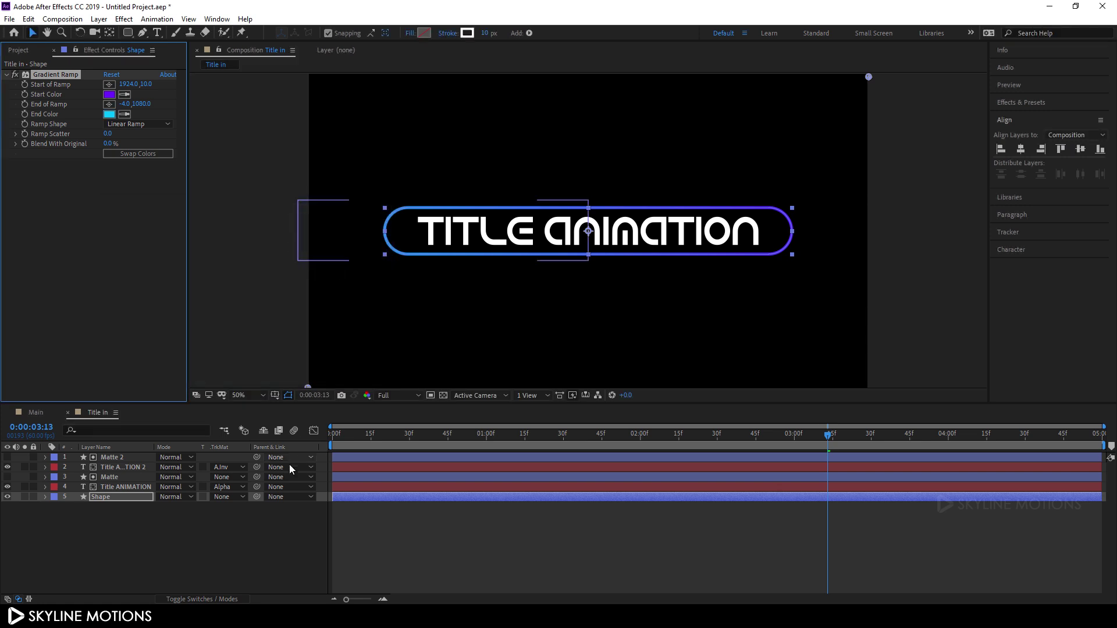
click(231, 527)
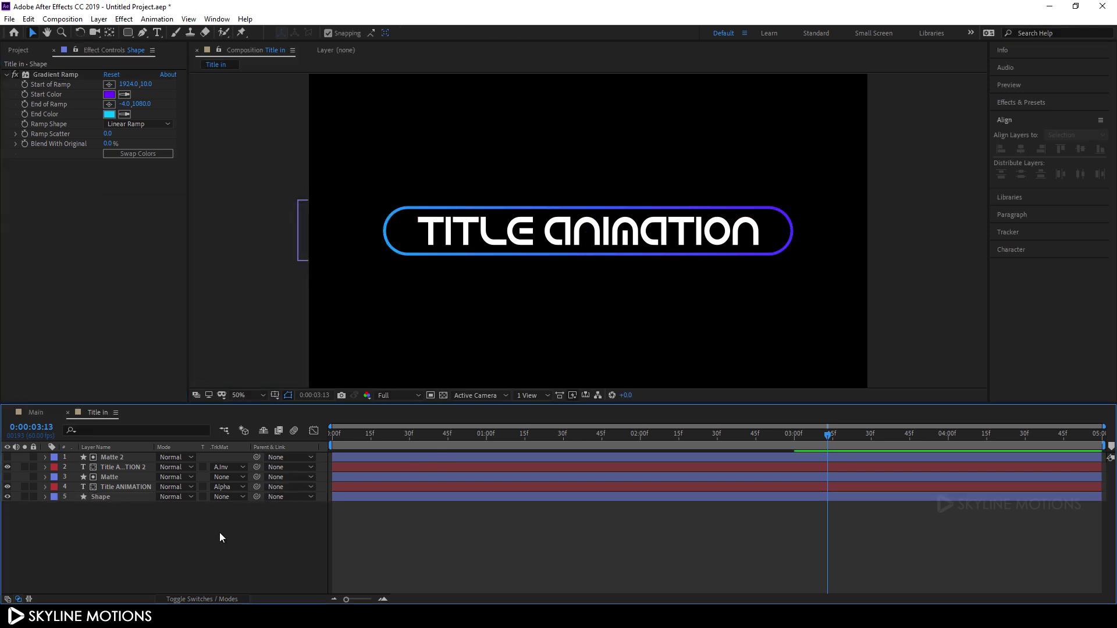
Pre-compose all five layers of the Title in composition into a new composition named First Title
drag(499, 441, 764, 438)
drag(111, 511, 127, 450)
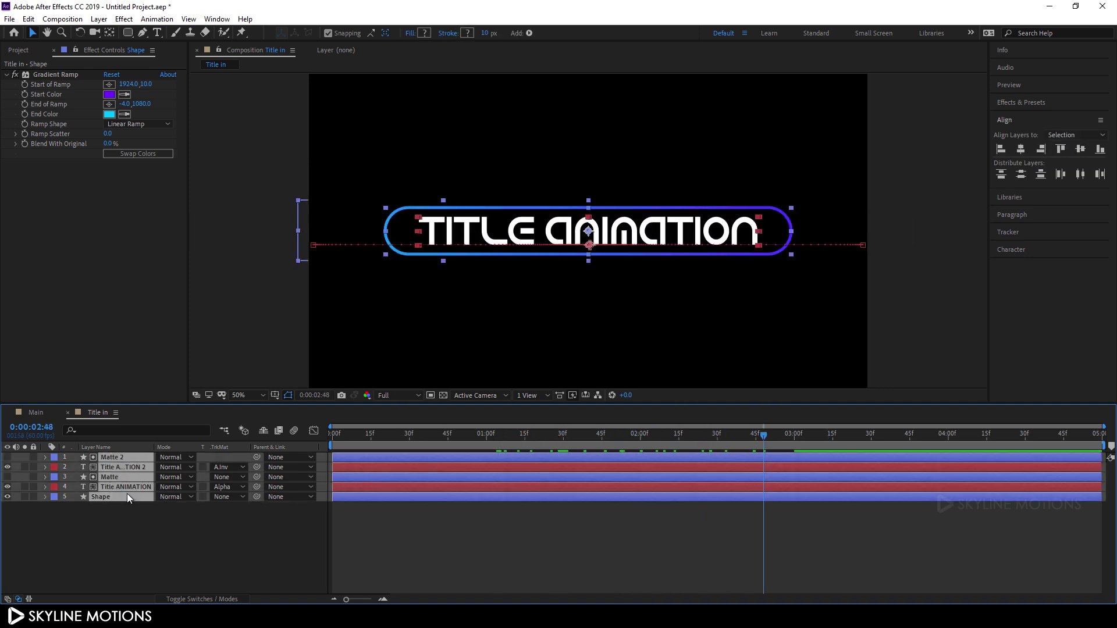
right_click(124, 477)
click(167, 426)
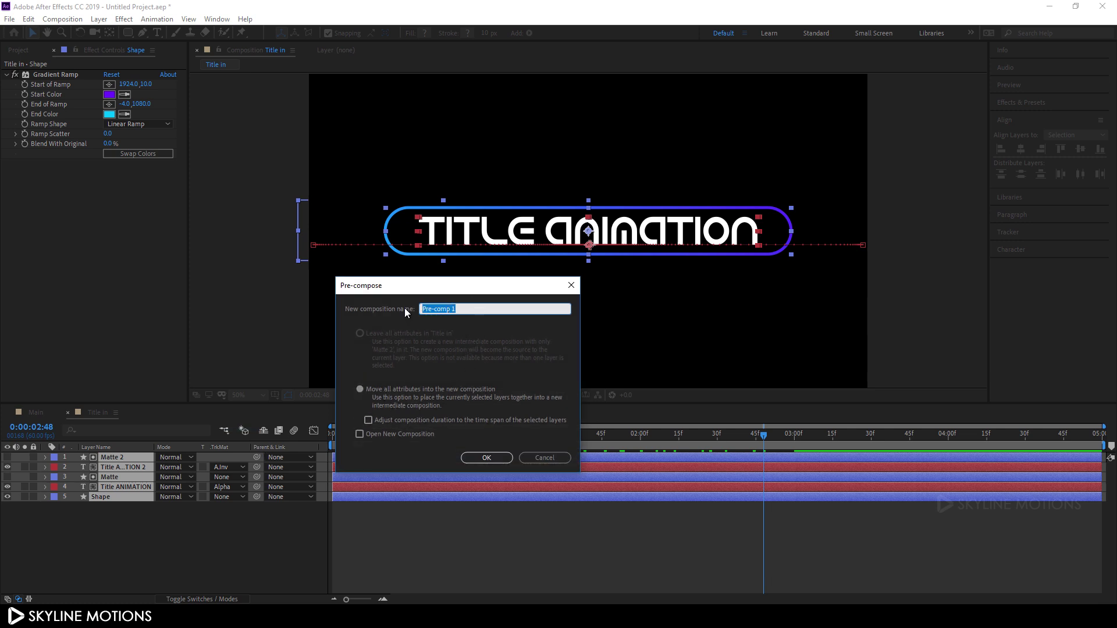
key(BackSpace)
text(First Title)
click(488, 457)
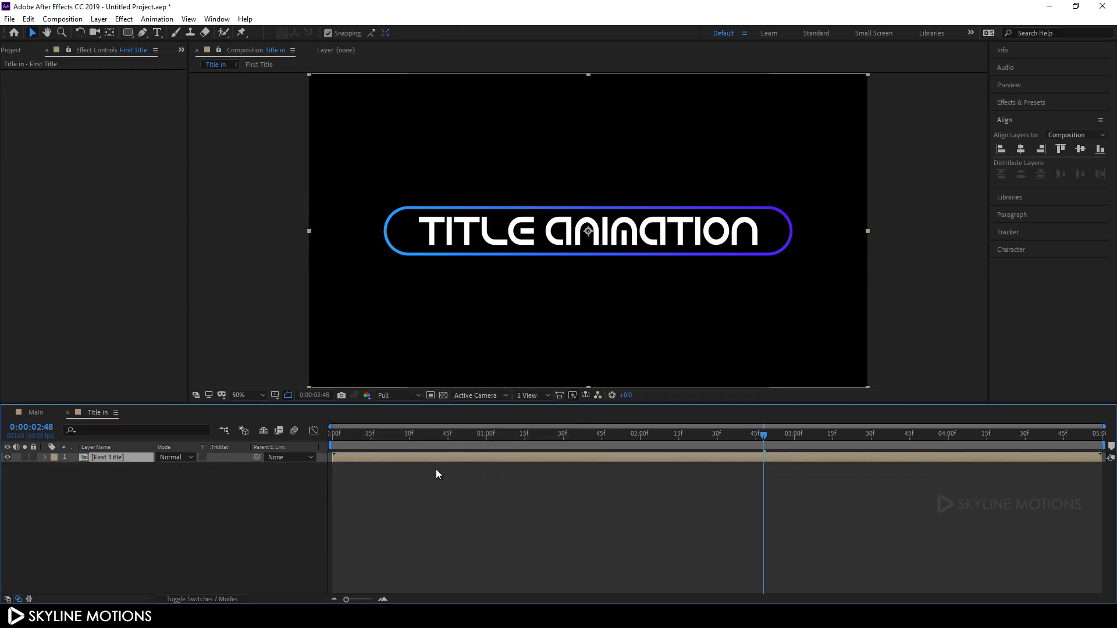
Duplicate the First Title composition in the project and rename the copy Second Title
click(13, 51)
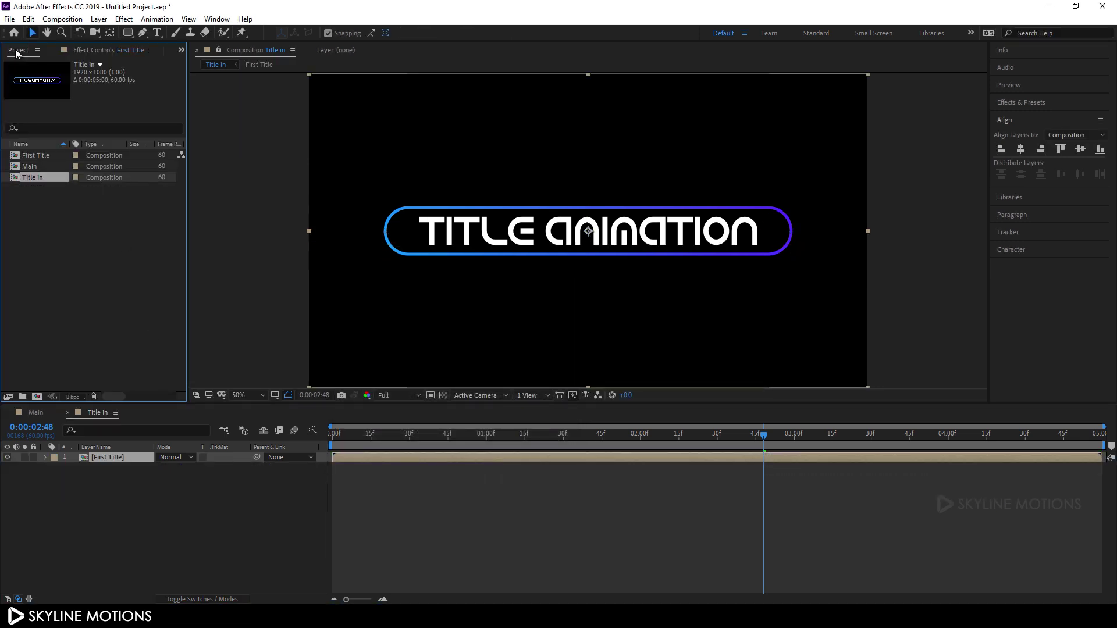
click(46, 157)
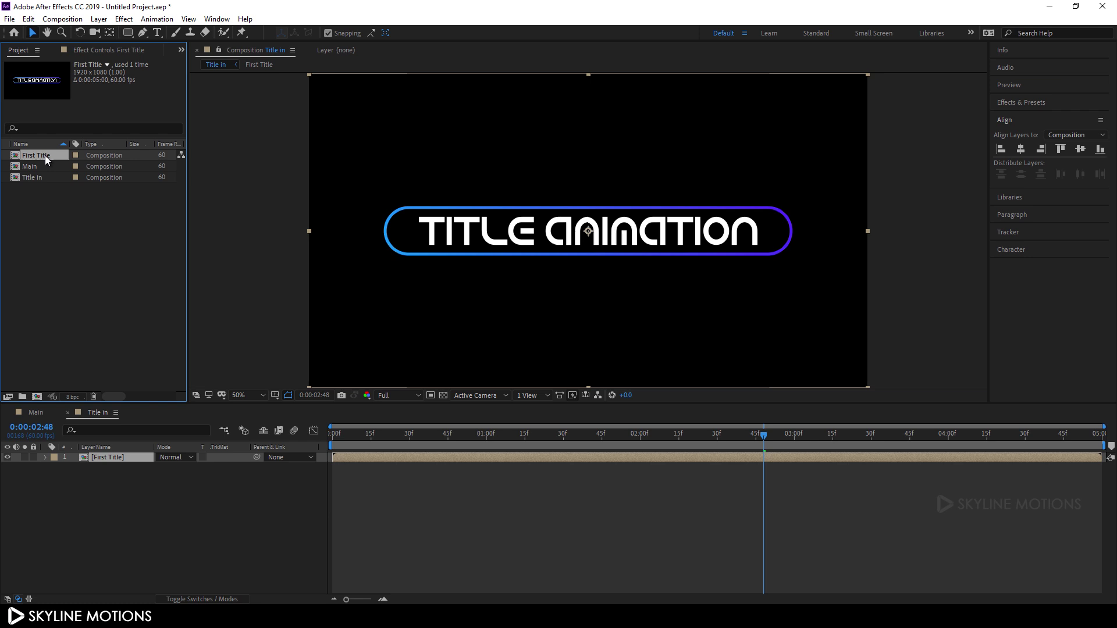
key(ctrl+d)
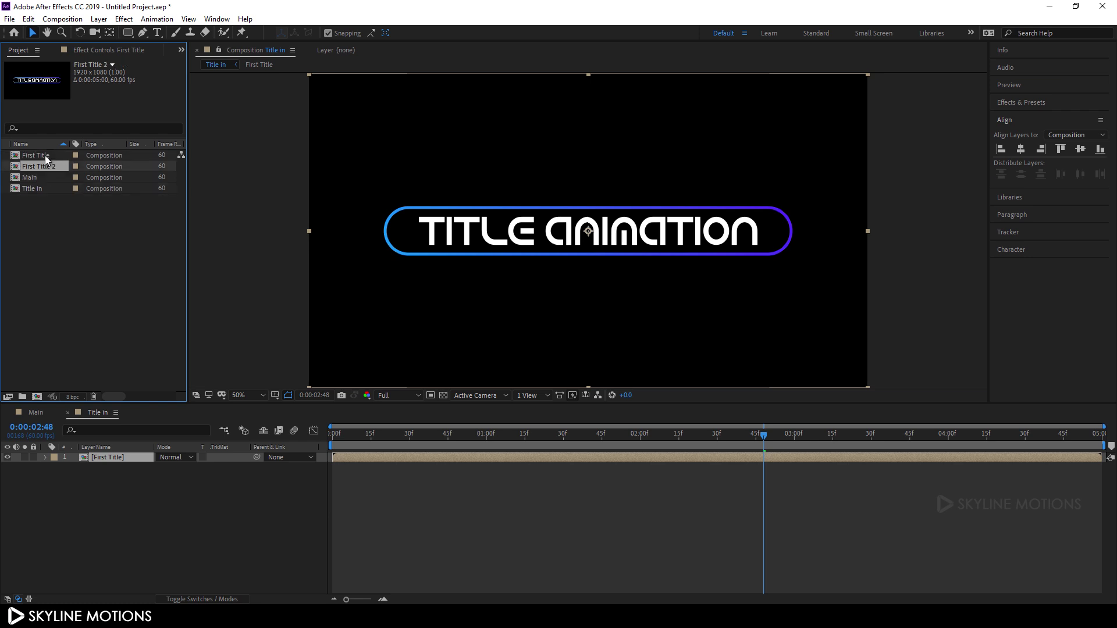
right_click(47, 169)
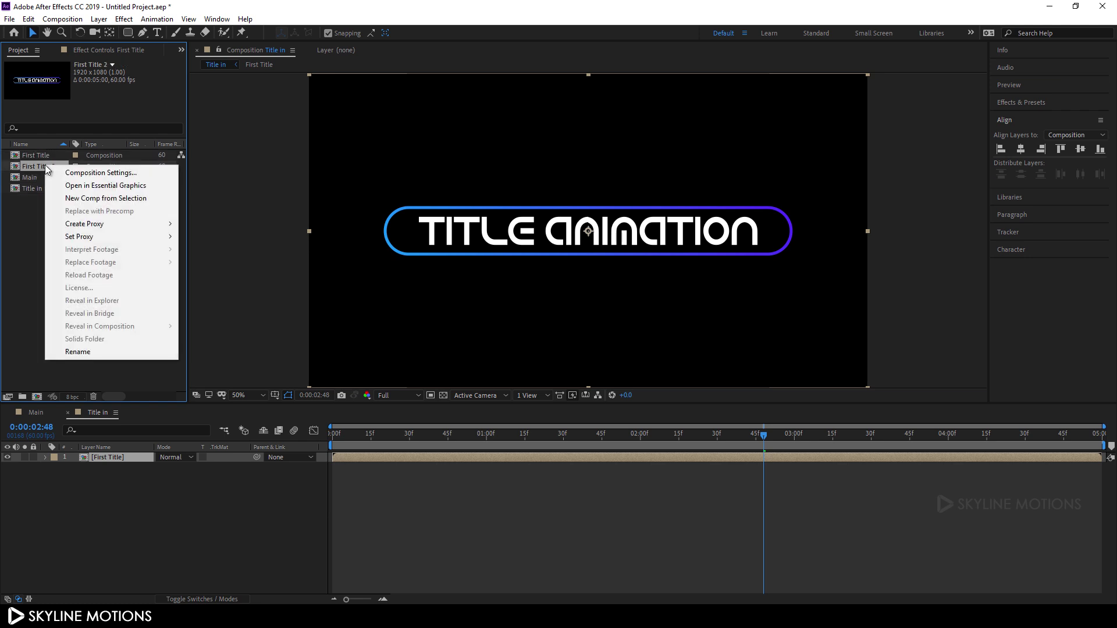
click(102, 352)
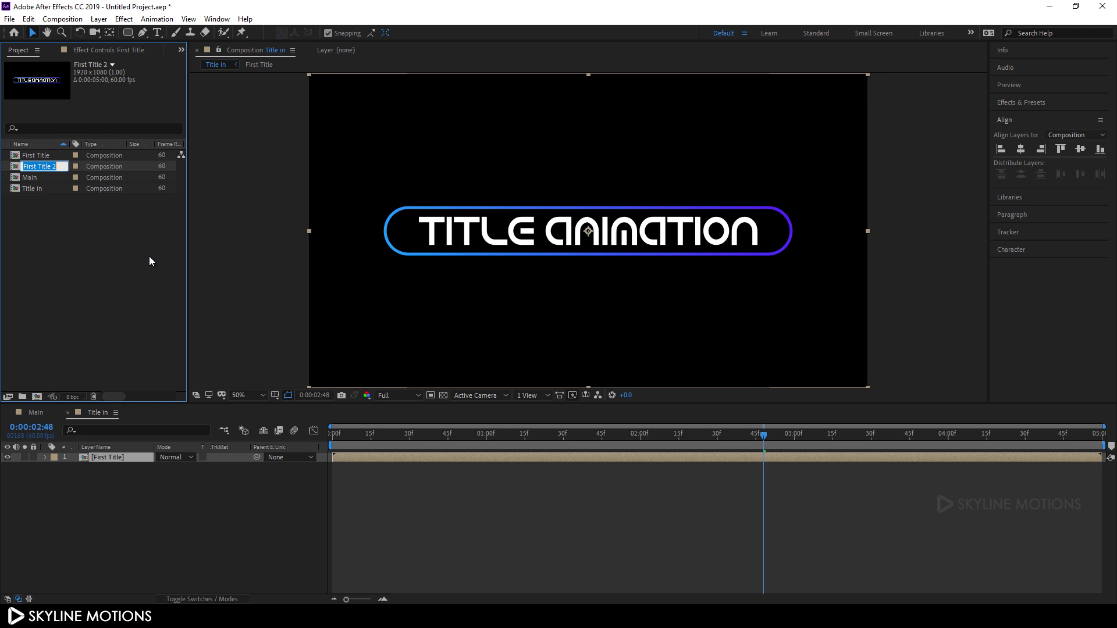
text(Second Title)
key(Return)
Add Second Title to the Title in composition above First Title, scaled to 40% and positioned at 960, 673
drag(39, 182, 114, 462)
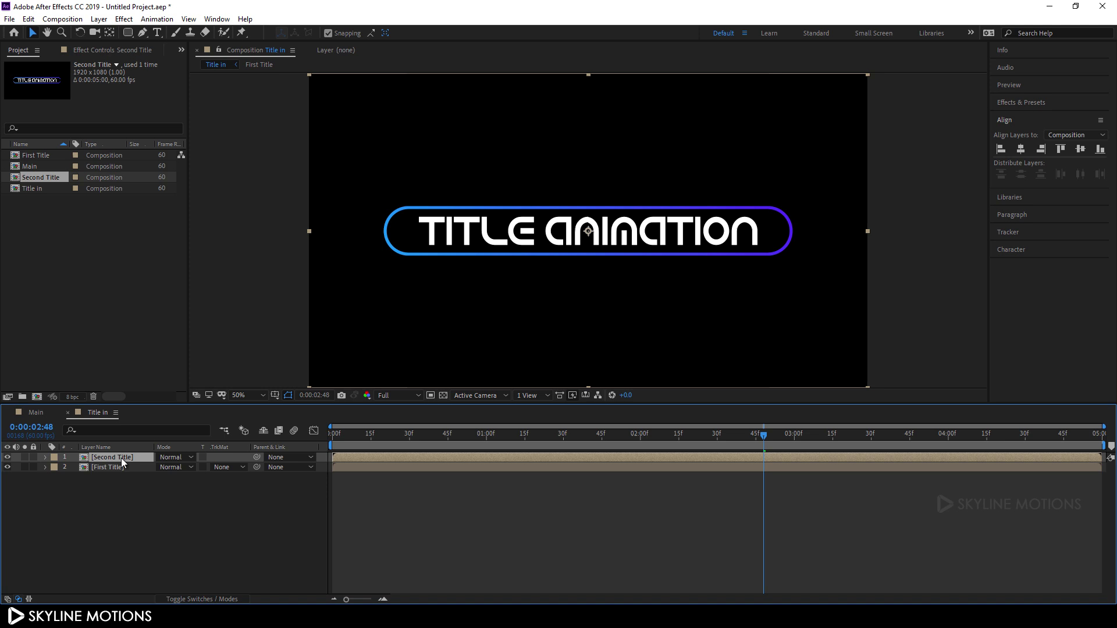
key(s)
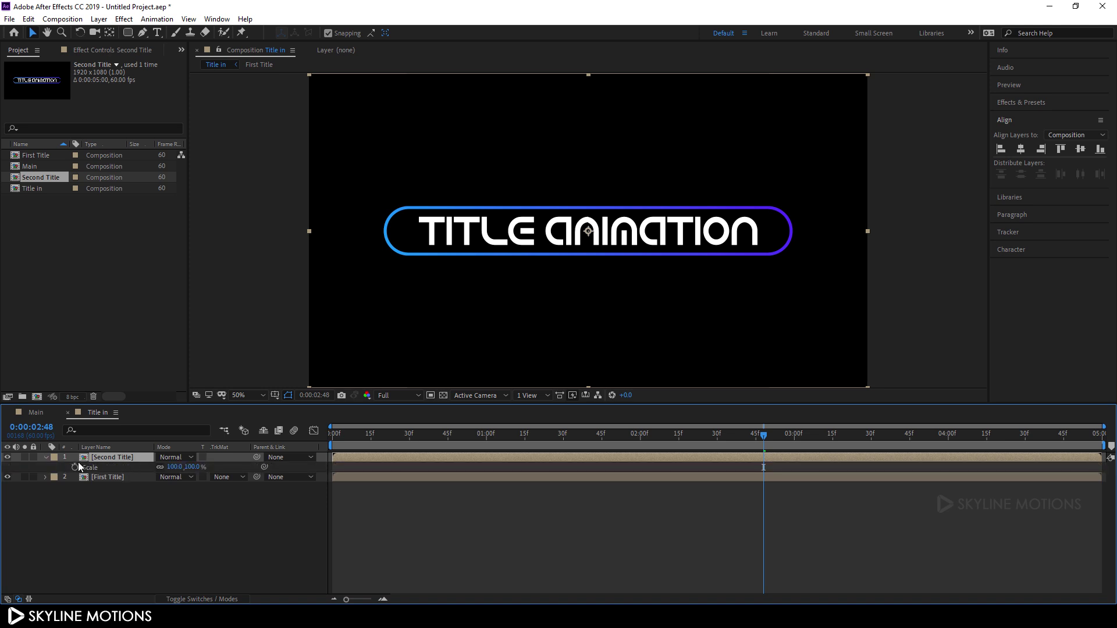
drag(192, 467, 157, 473)
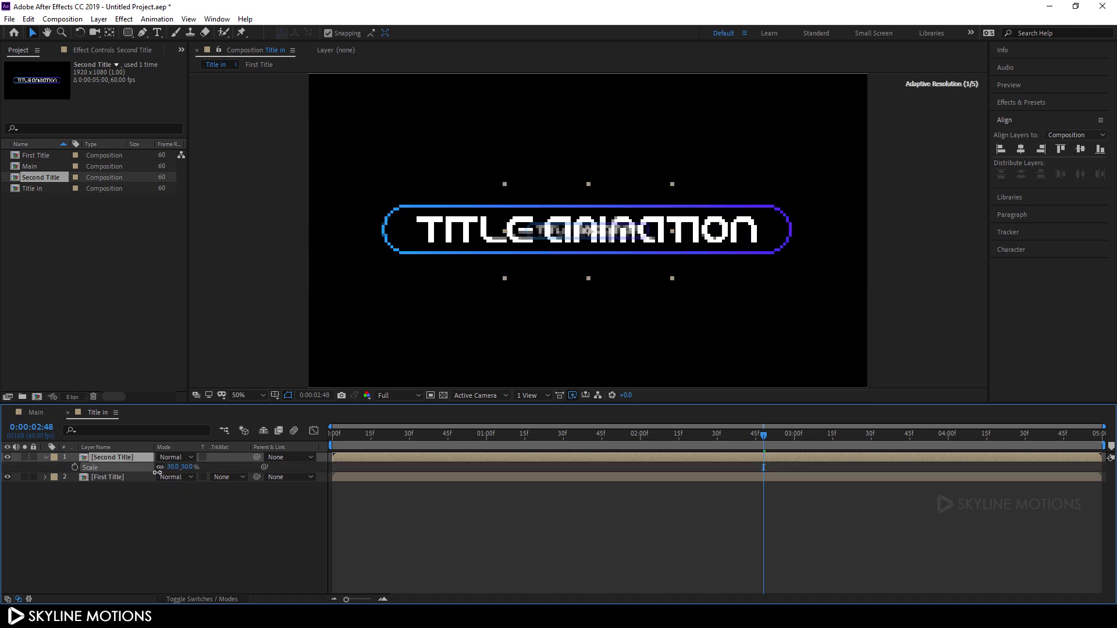
click(187, 467)
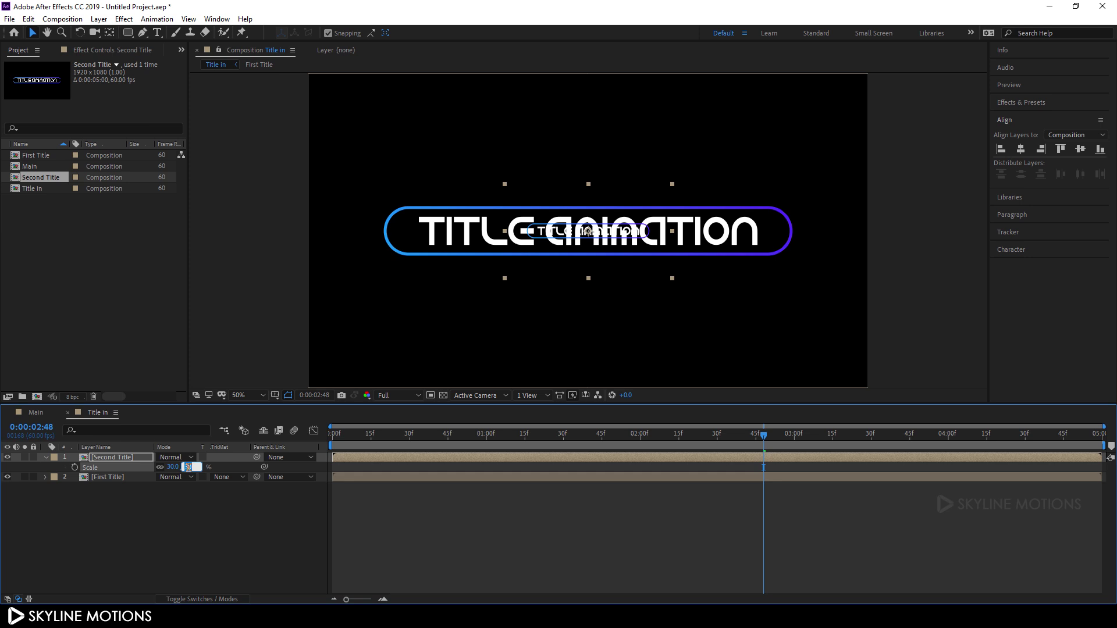
text(40)
key(Return)
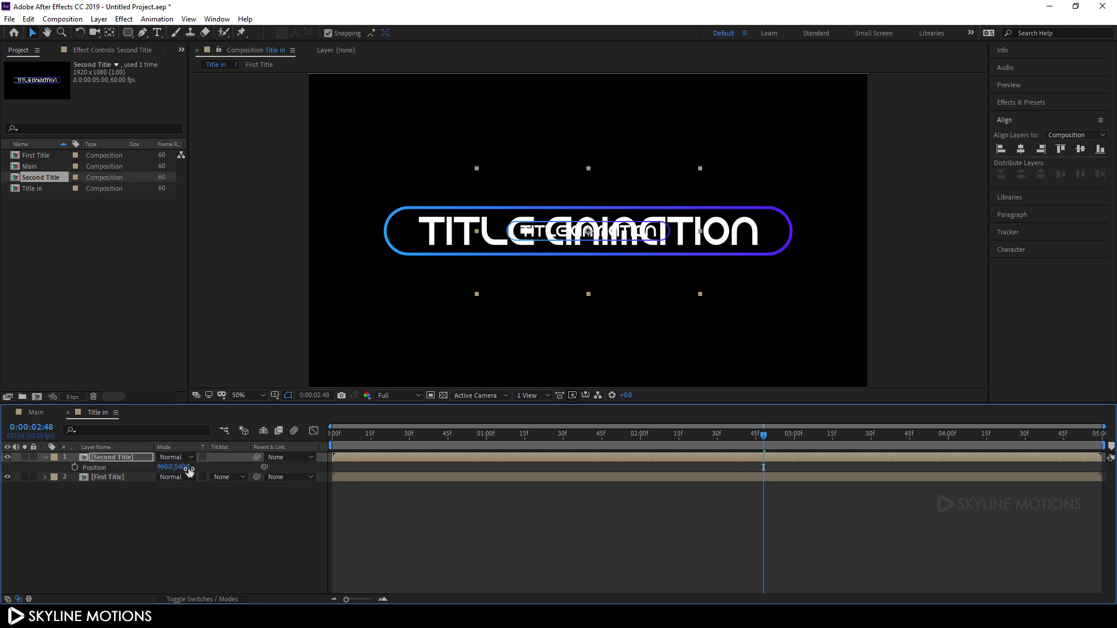
drag(186, 467, 265, 470)
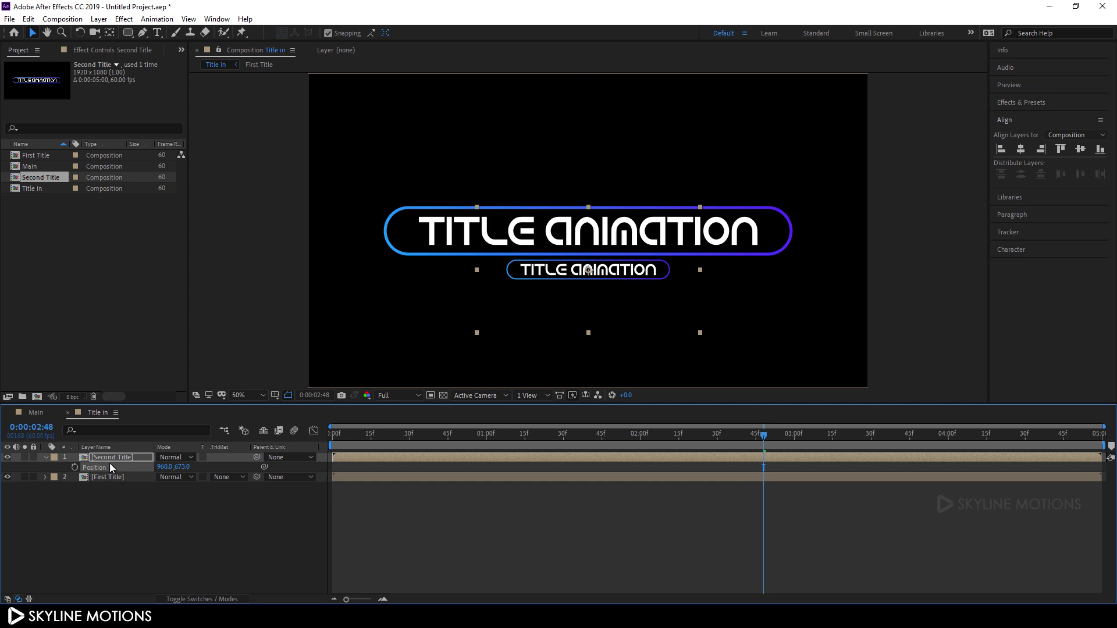
click(45, 458)
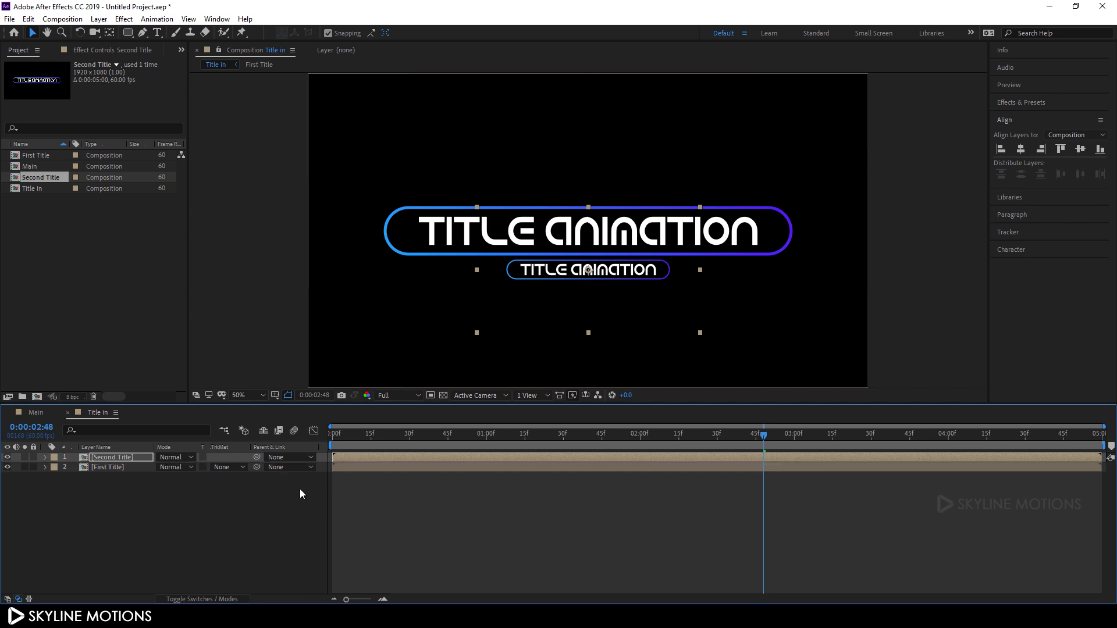
In the Second Title composition, link the Source Text of Title ANIMATION 2 to the Source Text of the Title ANIMATION layer
double_click(116, 459)
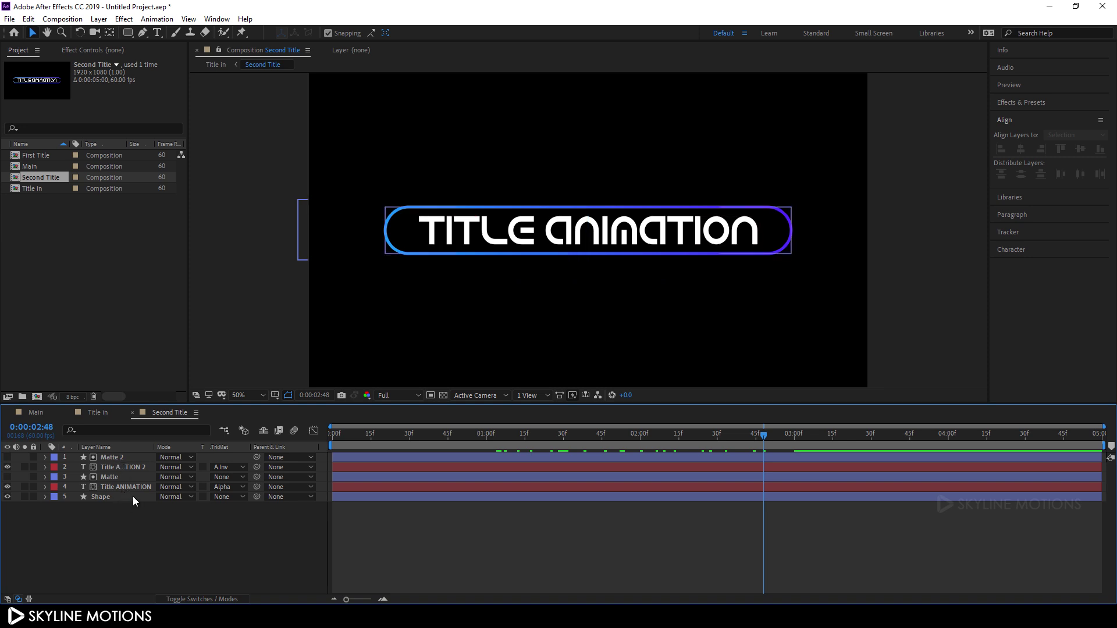
click(129, 469)
ctrl+click(134, 487)
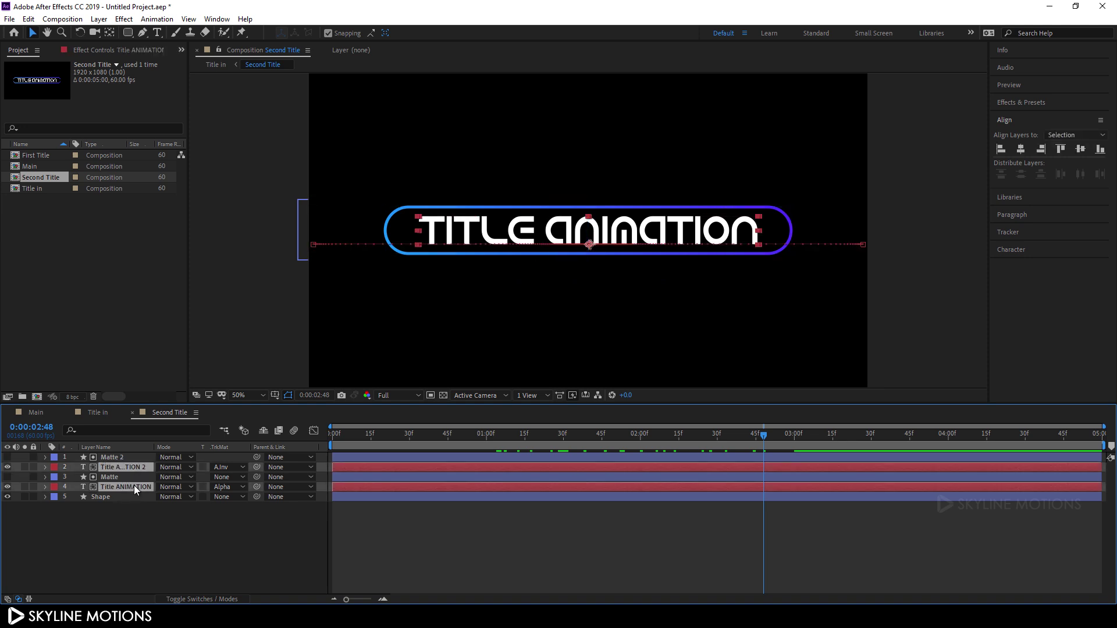
click(45, 467)
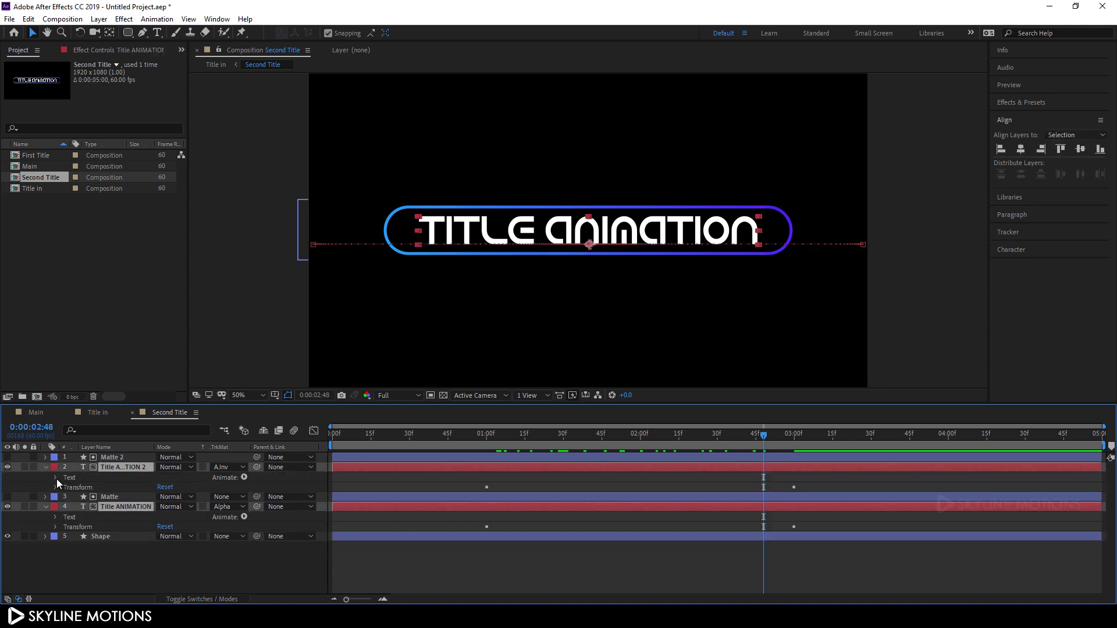
click(55, 478)
click(55, 547)
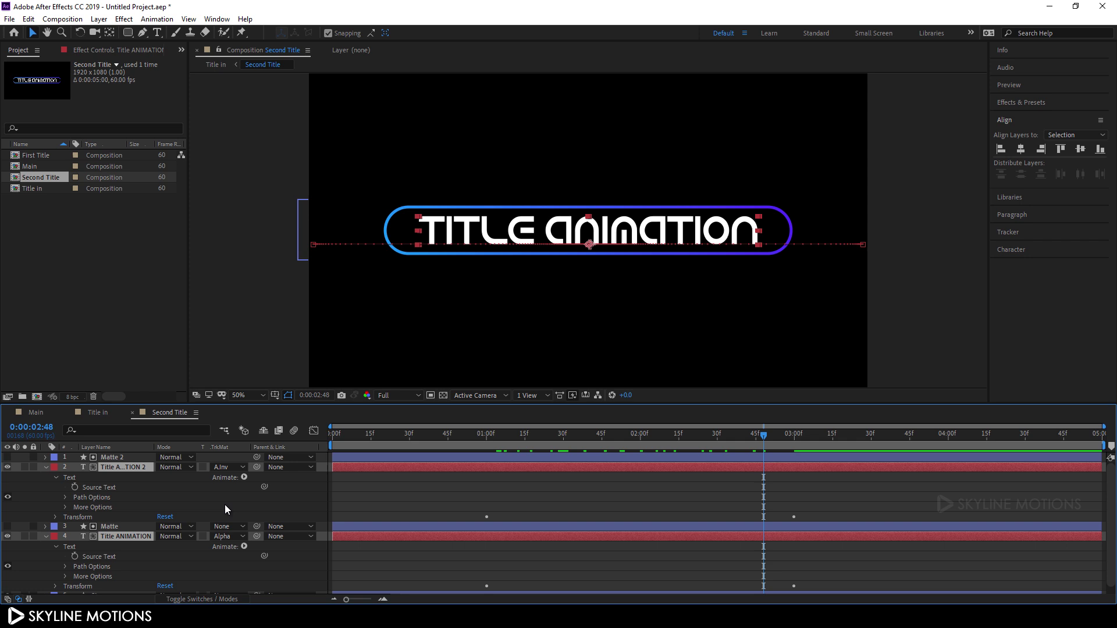
drag(263, 486, 102, 556)
click(45, 469)
click(45, 487)
click(128, 517)
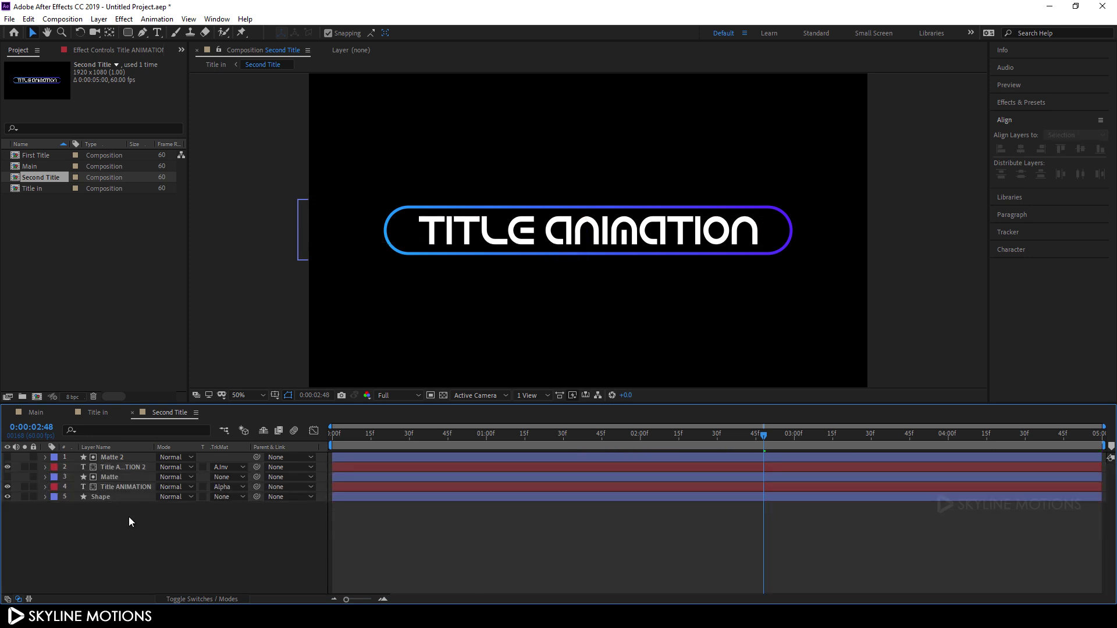
Replace the Title ANIMATION layer's text with TUTORIAL and move the playhead to about 0:00:03:37
click(127, 486)
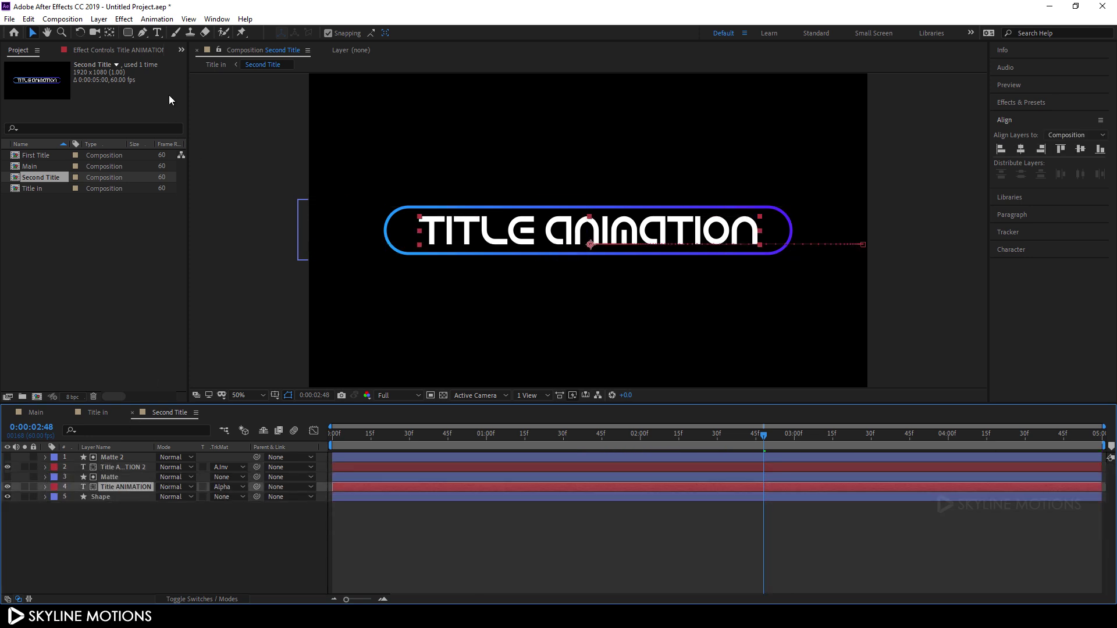
click(157, 32)
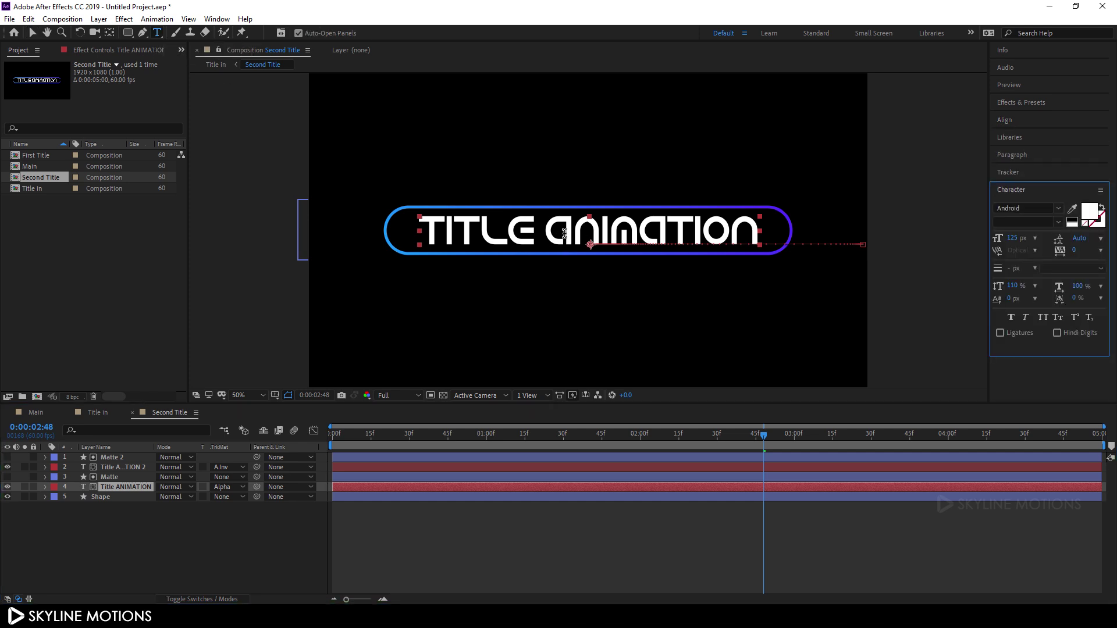
click(573, 235)
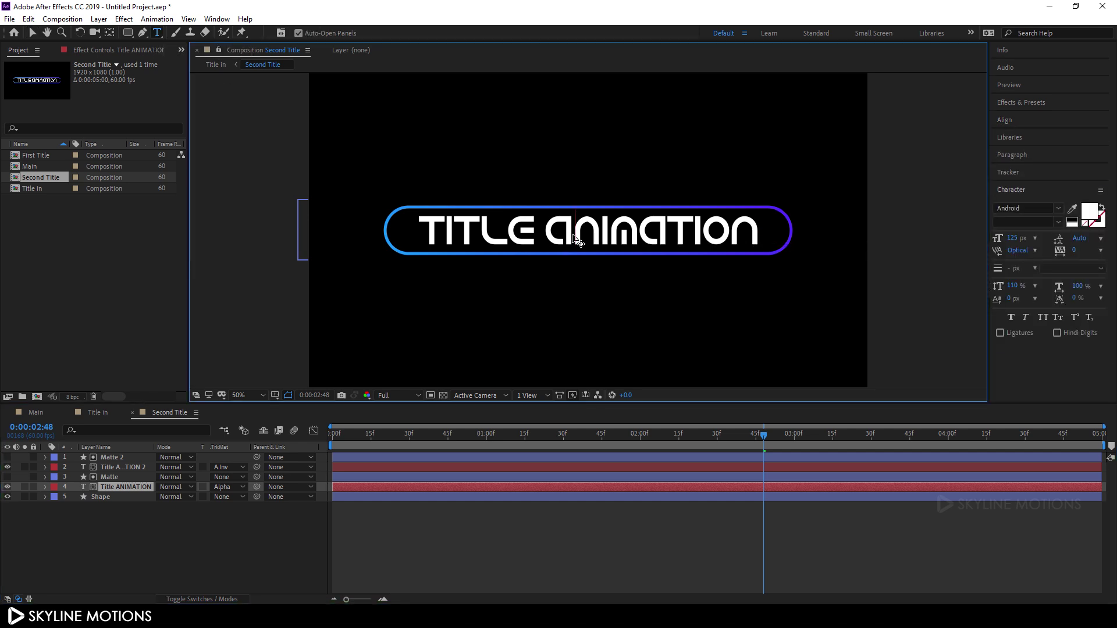
key(ctrl+a)
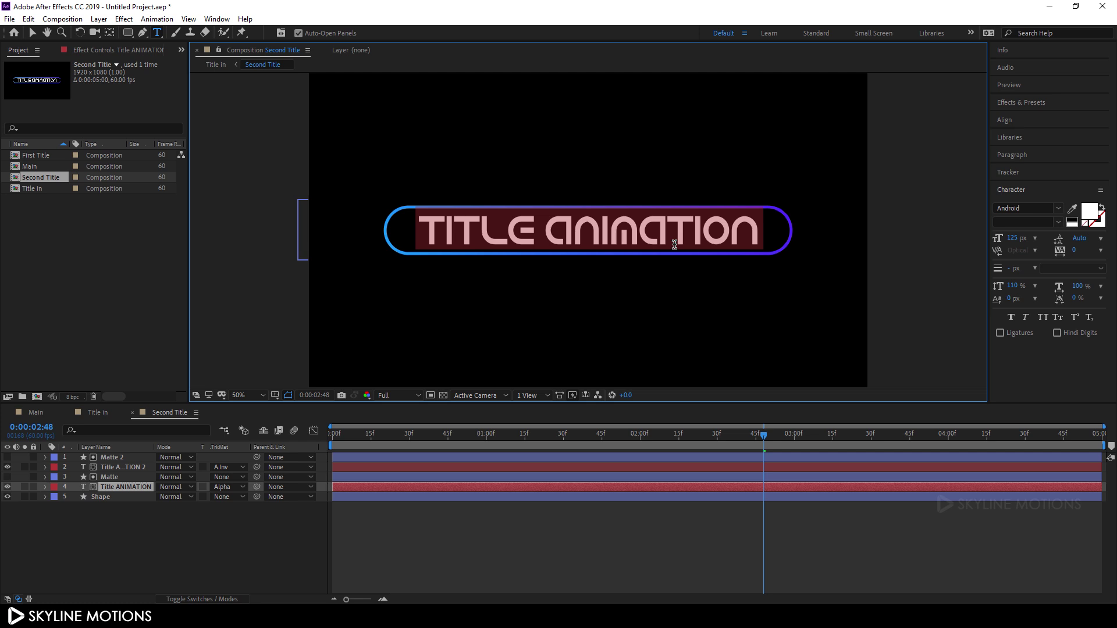
text(T)
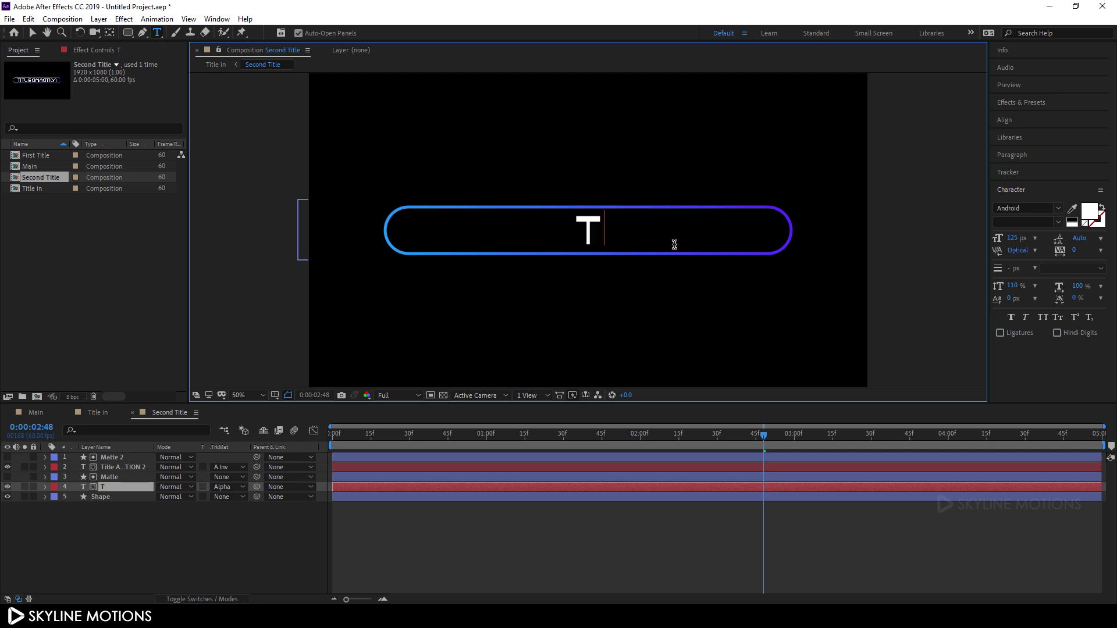
text(UTORIAL)
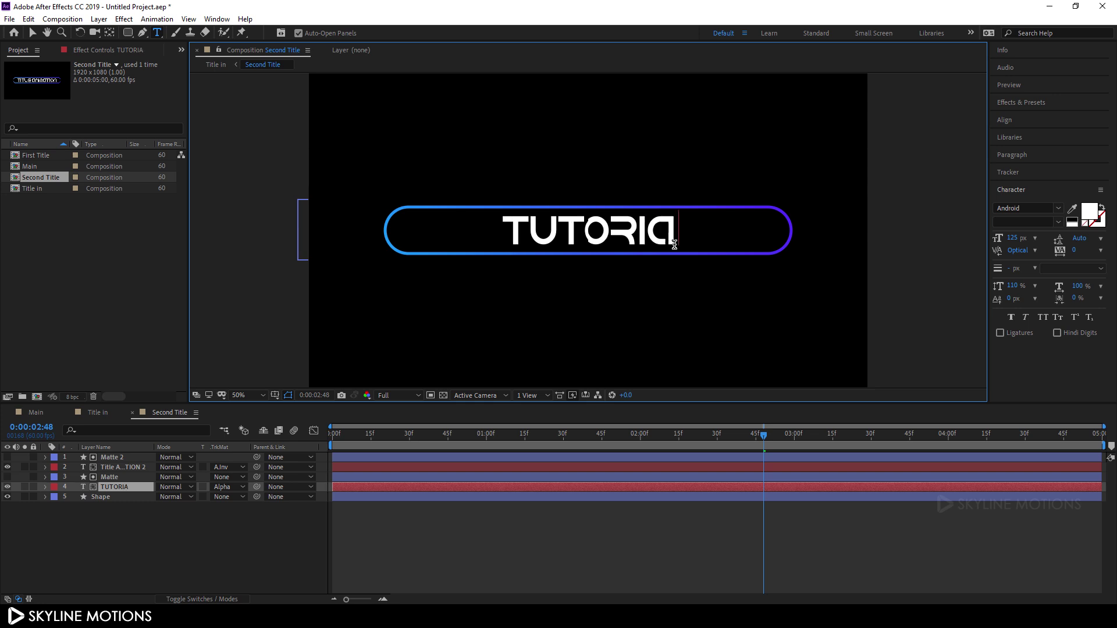
click(881, 436)
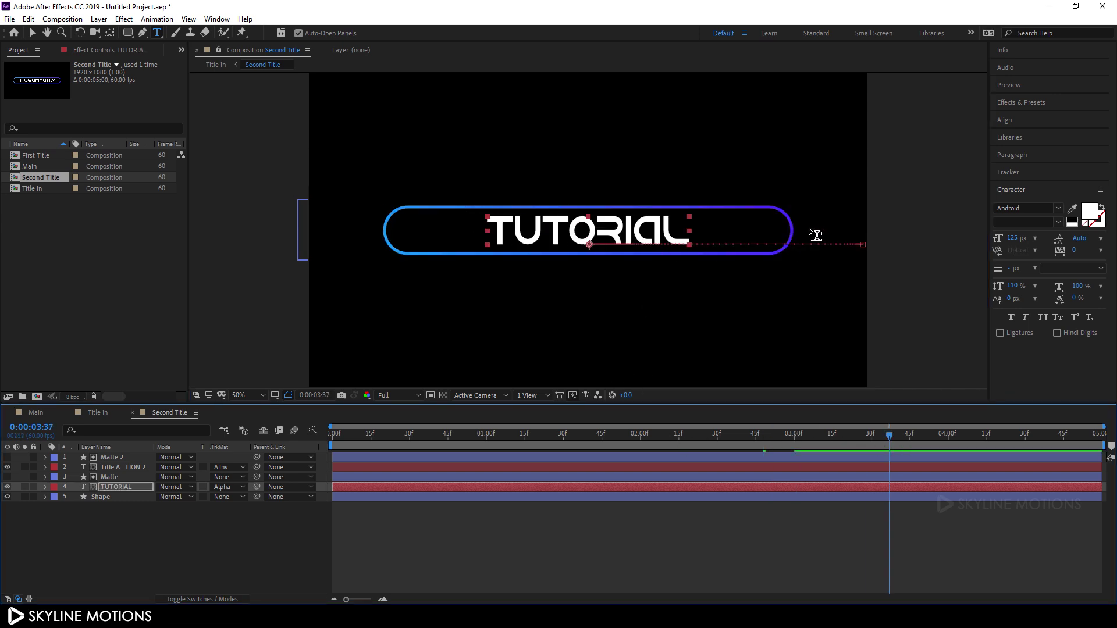
Set the character tracking of both the Title ANIMATION 2 and TUTORIAL text layers to 400
ctrl+click(124, 467)
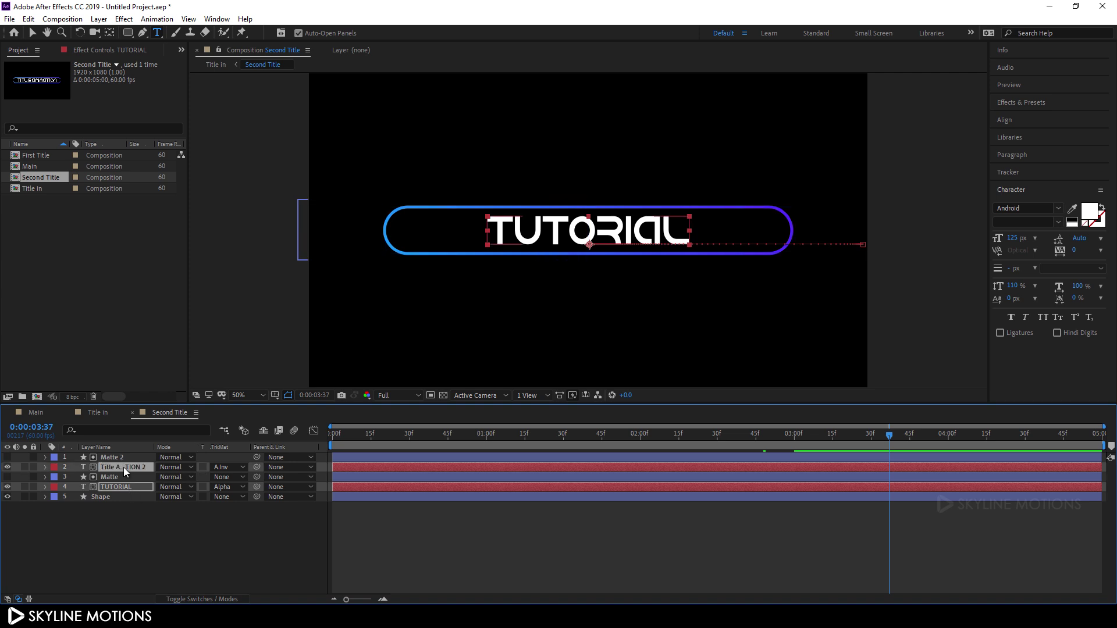
ctrl+click(139, 485)
ctrl+click(136, 490)
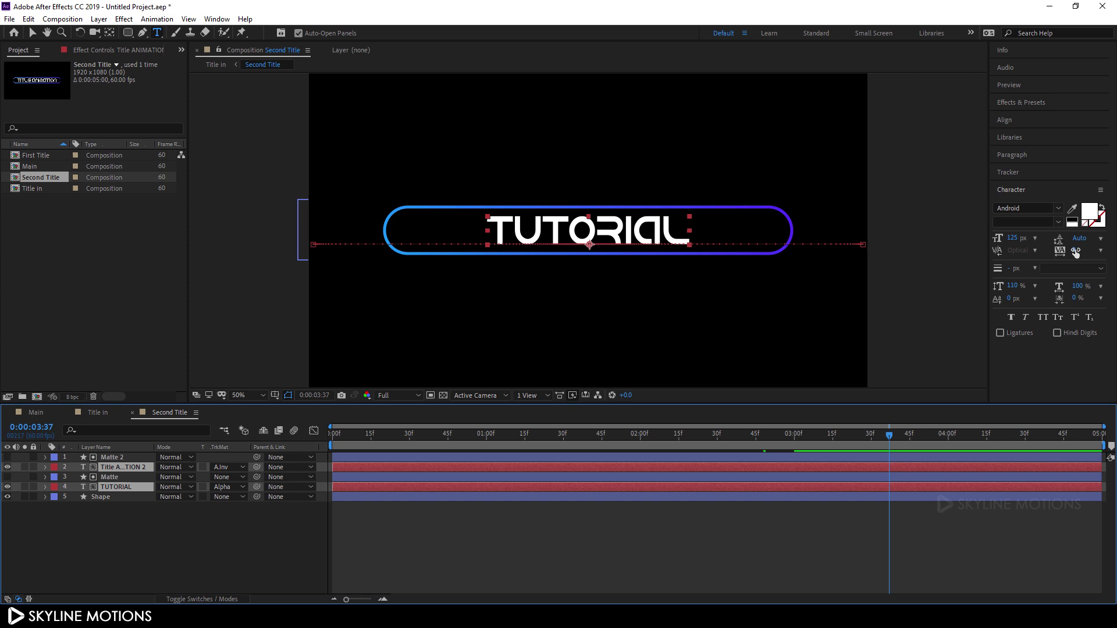
drag(1075, 251, 1086, 260)
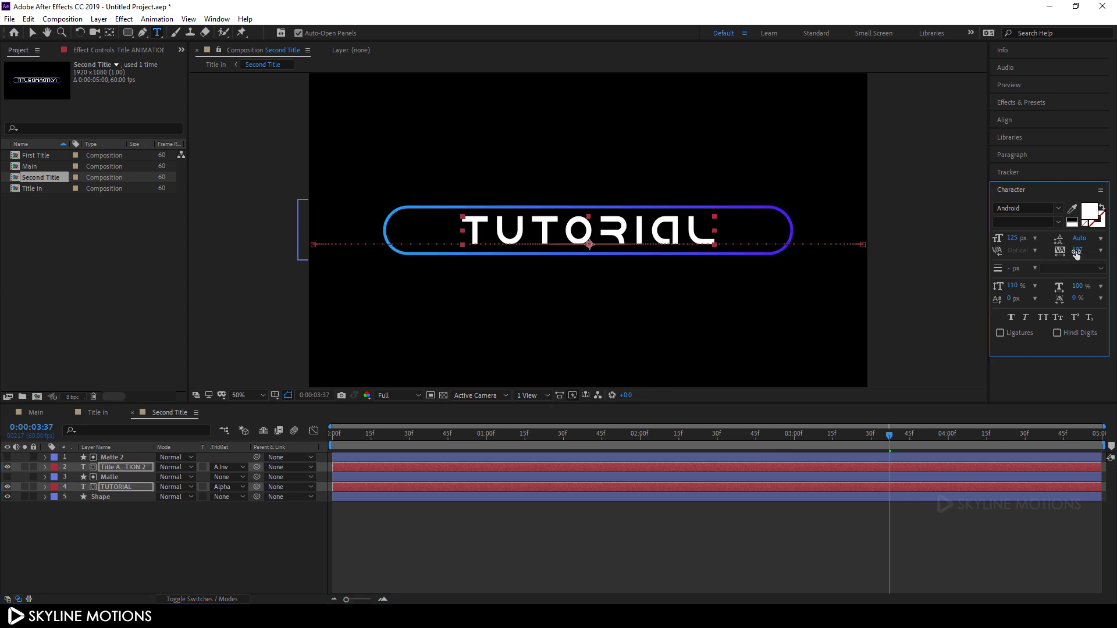
click(1078, 250)
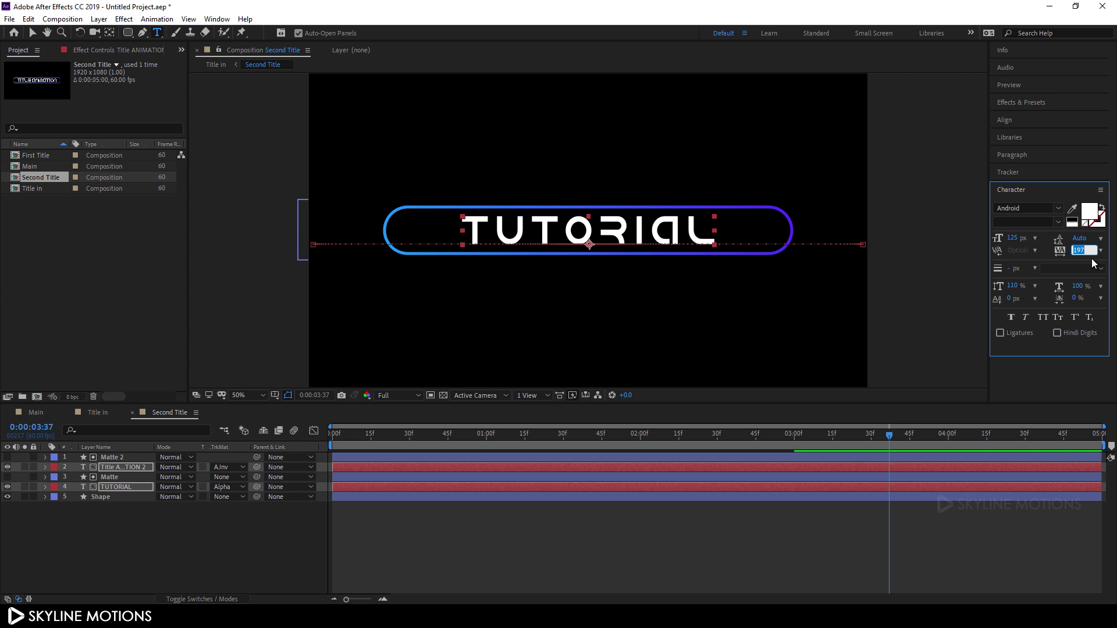
text(400)
key(Return)
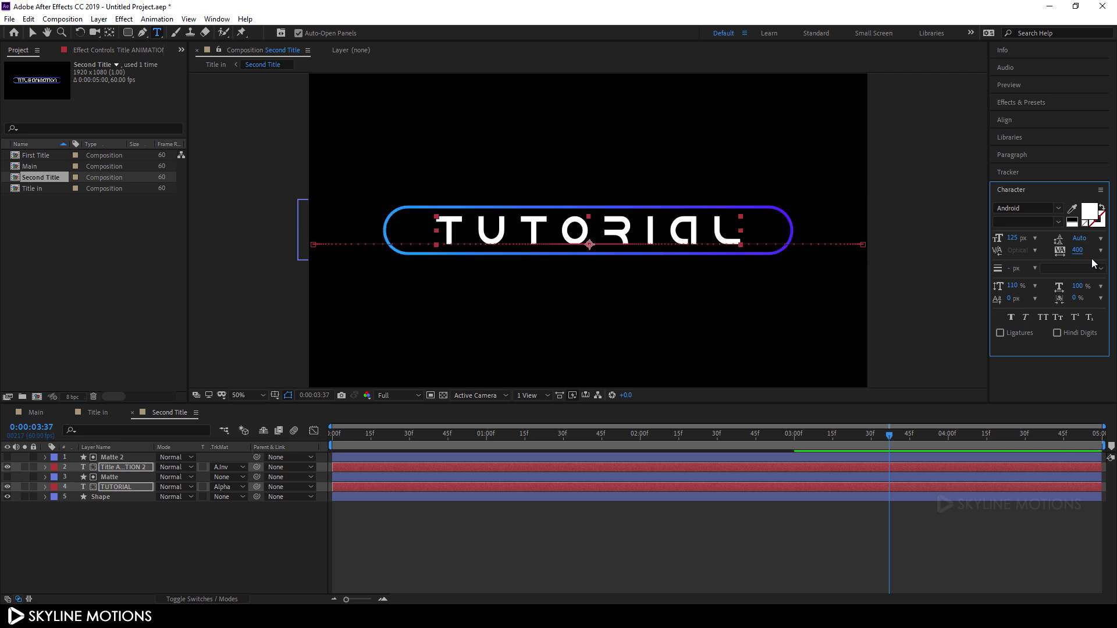
Give the Shape layer in Second Title a solid color fill and set its stroke to None
drag(738, 436, 833, 460)
click(113, 496)
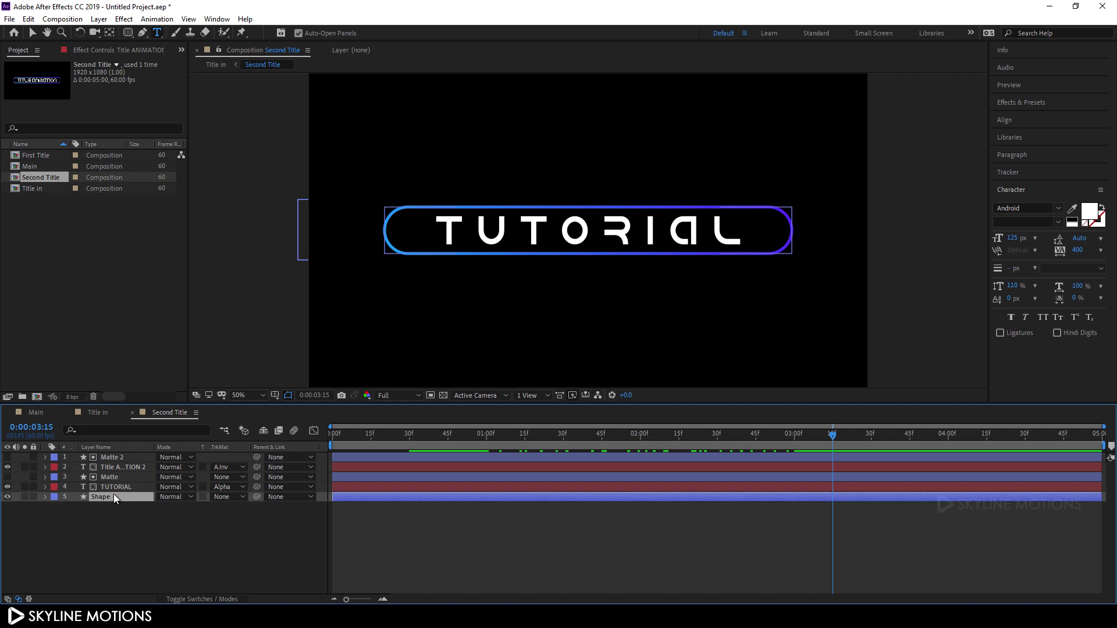
click(32, 36)
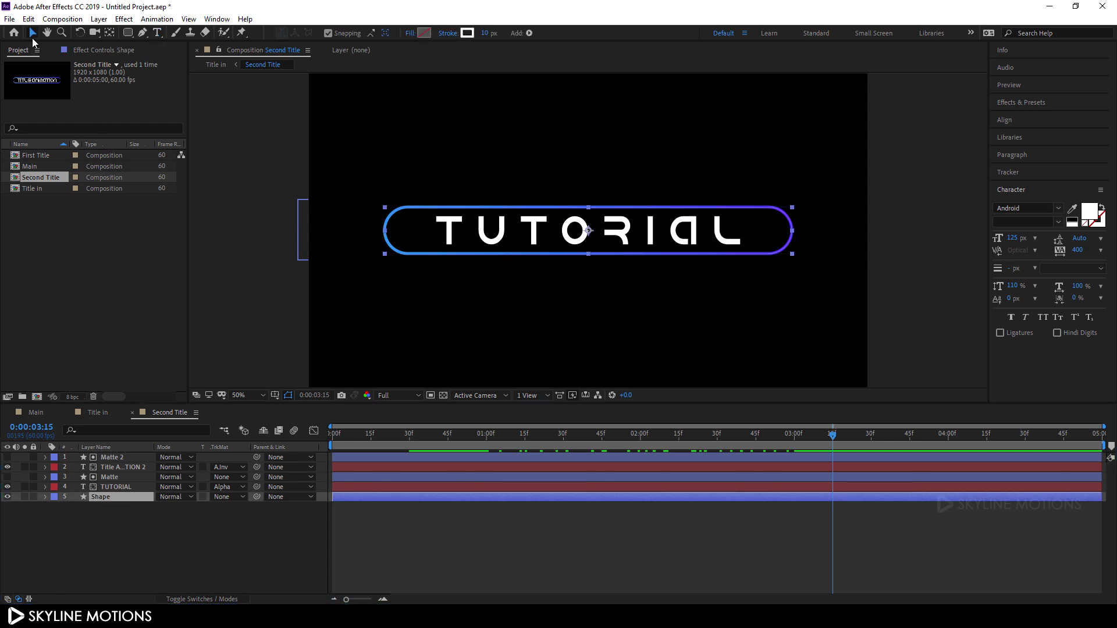
click(412, 34)
click(679, 226)
click(716, 298)
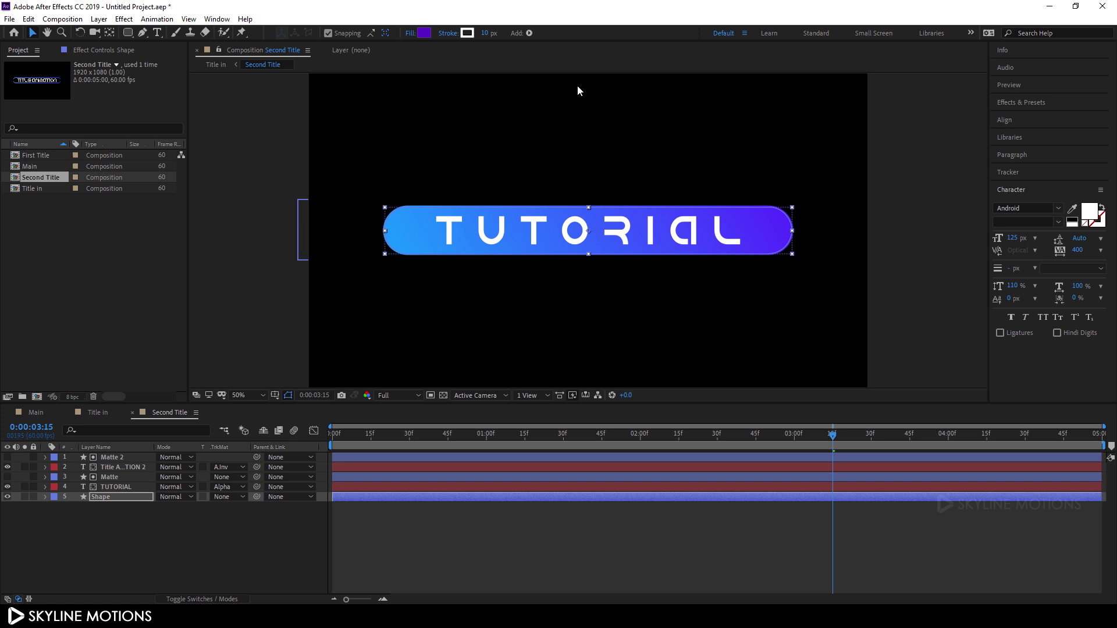
click(448, 33)
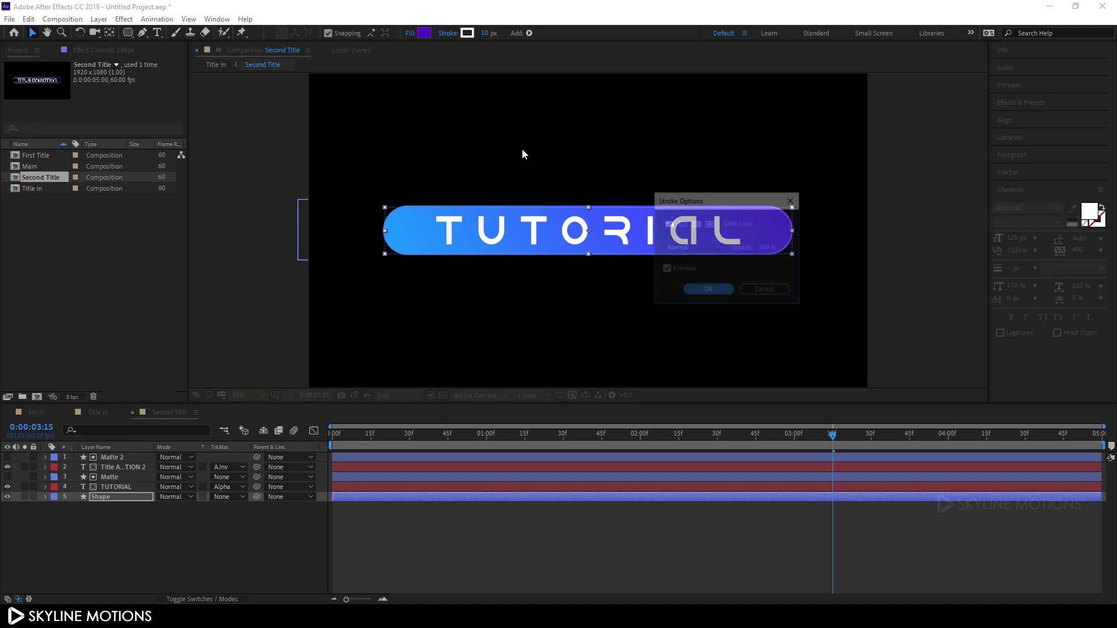
click(667, 227)
click(708, 290)
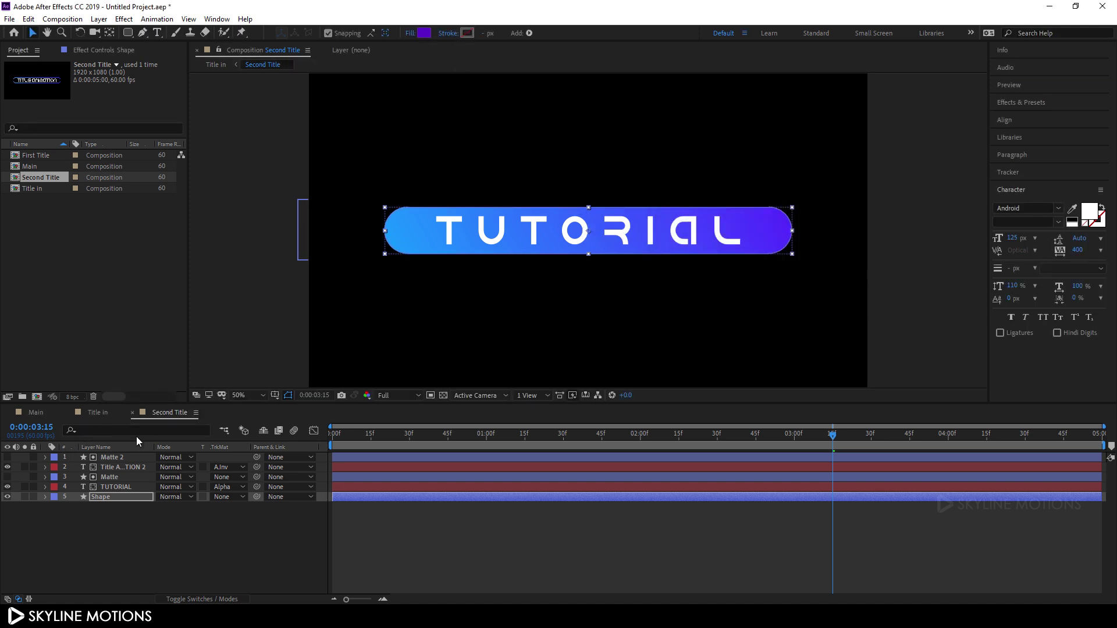
In the Title in composition, shift the Second Title layer to start at 0:00:01:00 and preview the animation
click(98, 412)
drag(603, 440, 767, 441)
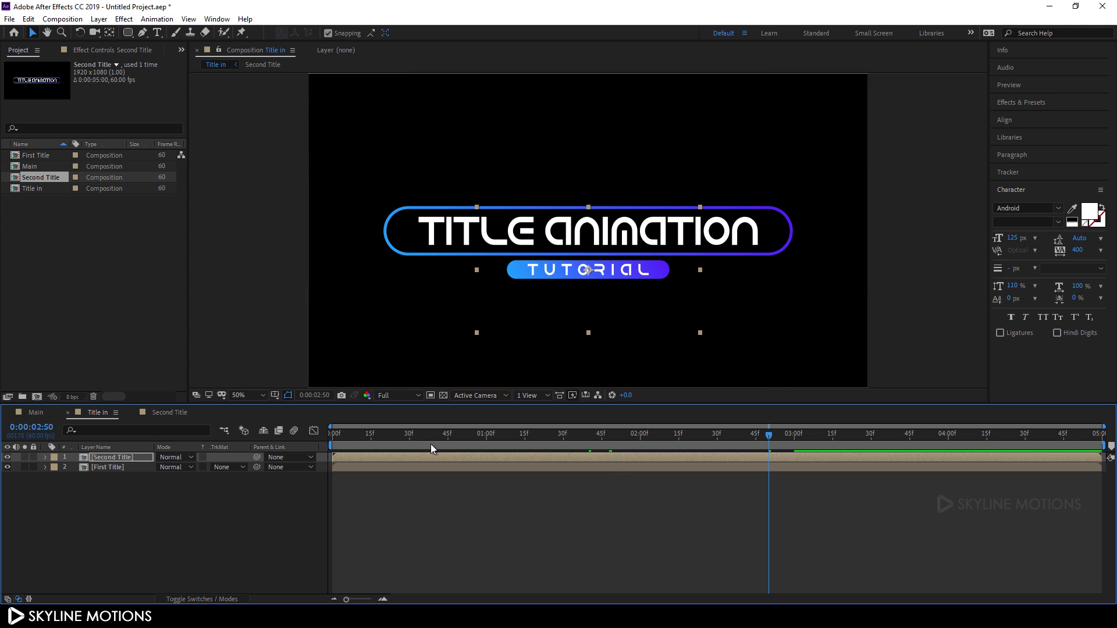
drag(465, 444, 650, 459)
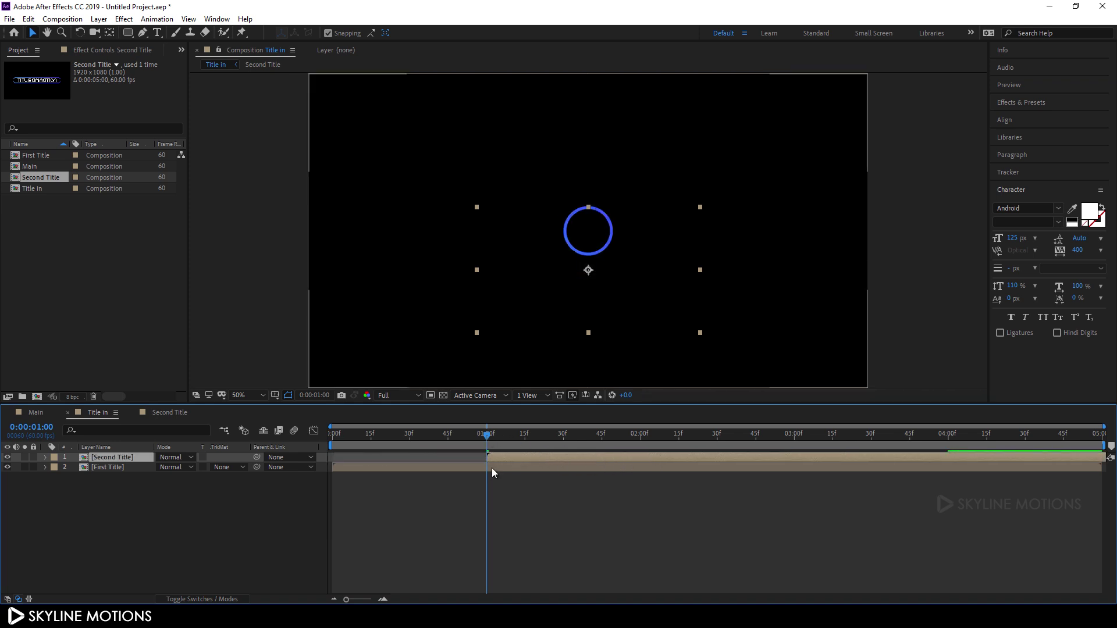
drag(495, 441, 320, 445)
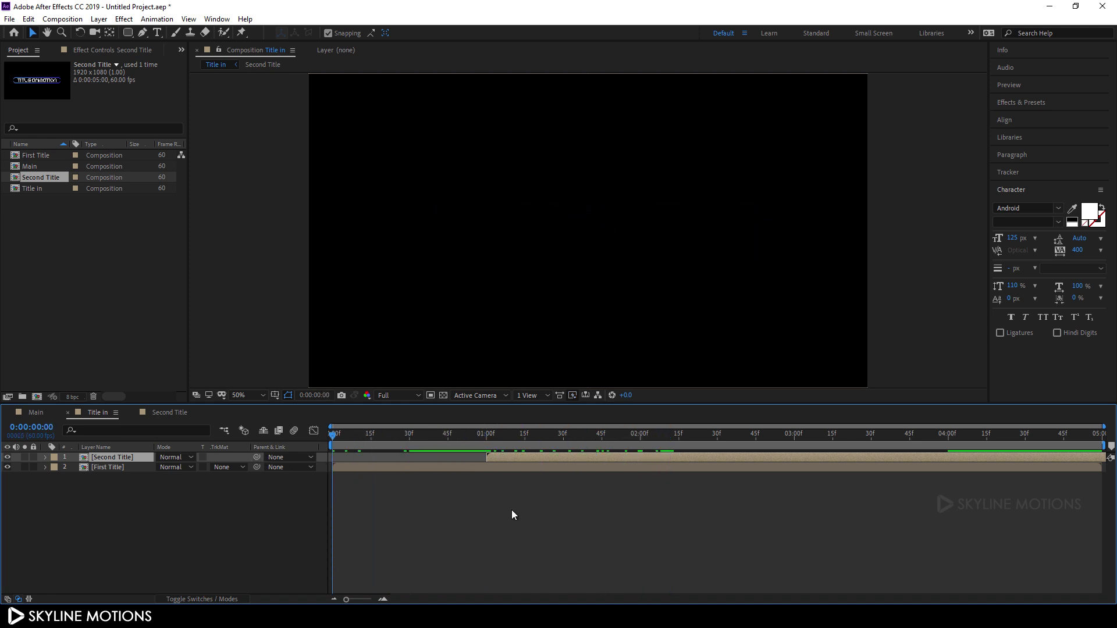
key(space)
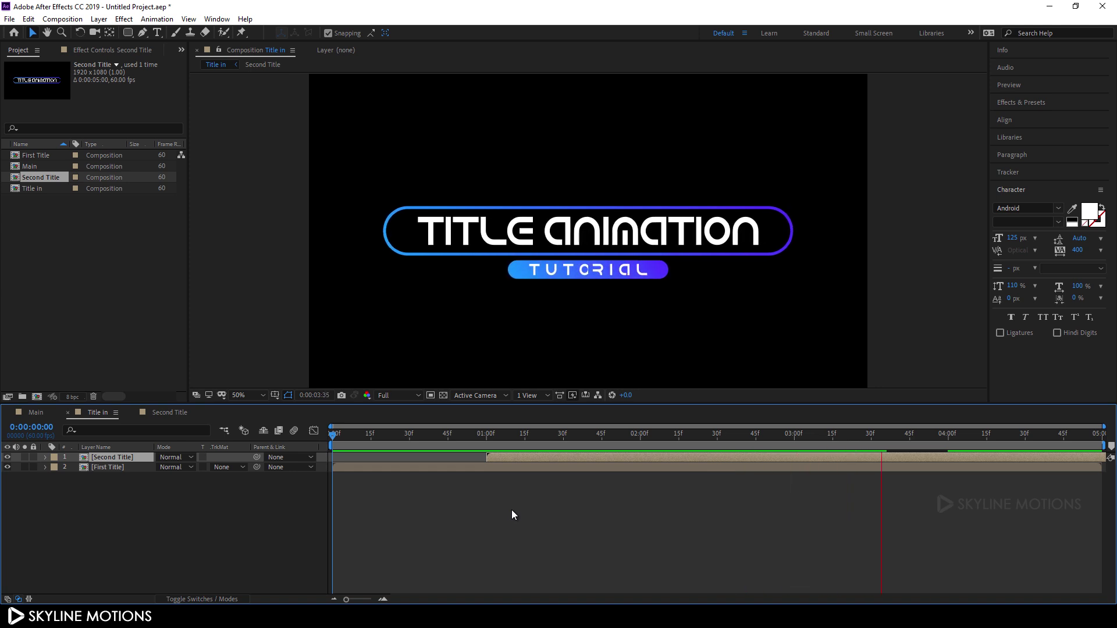
key(space)
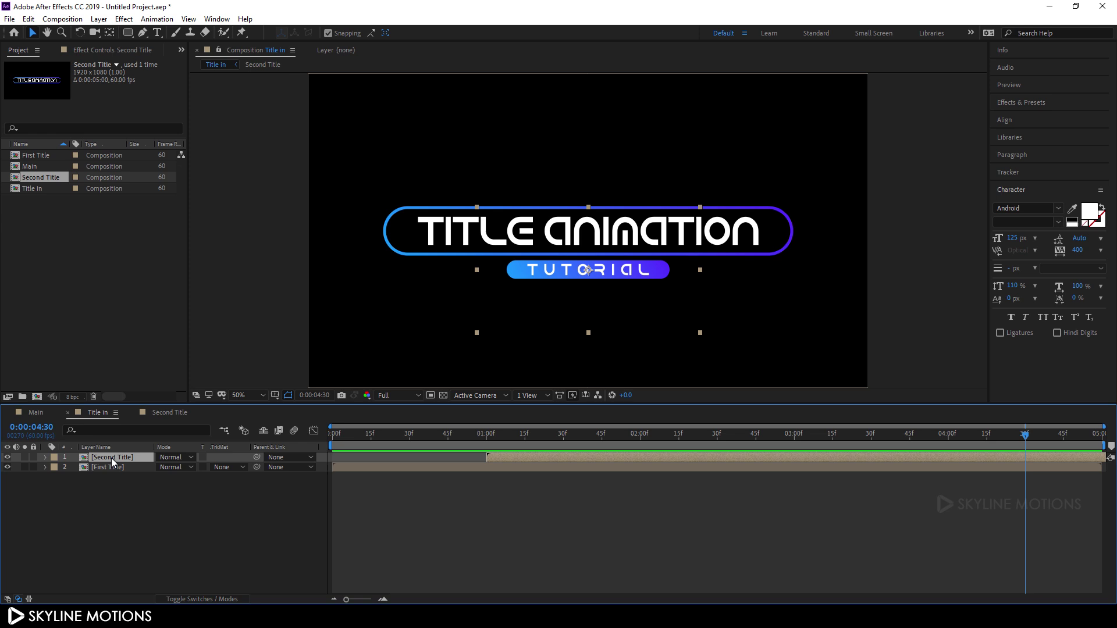
Keyframe the Second Title layer's Position at 0:00:02:00 with 960, 673 and at 0:00:04:00 with 1326, 673
key(p)
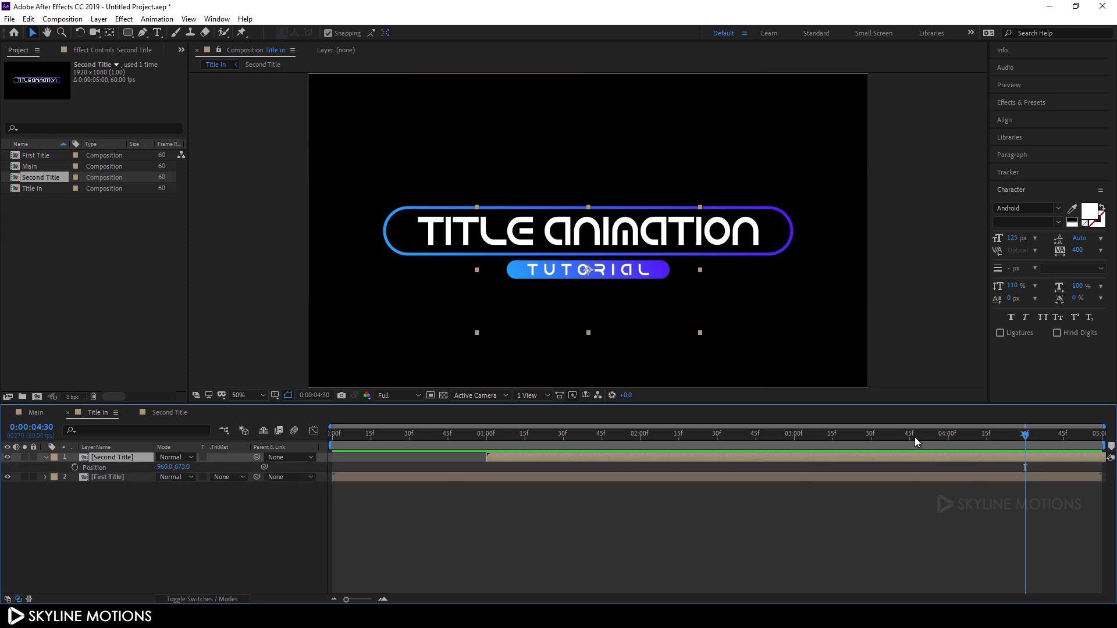
drag(867, 435, 640, 469)
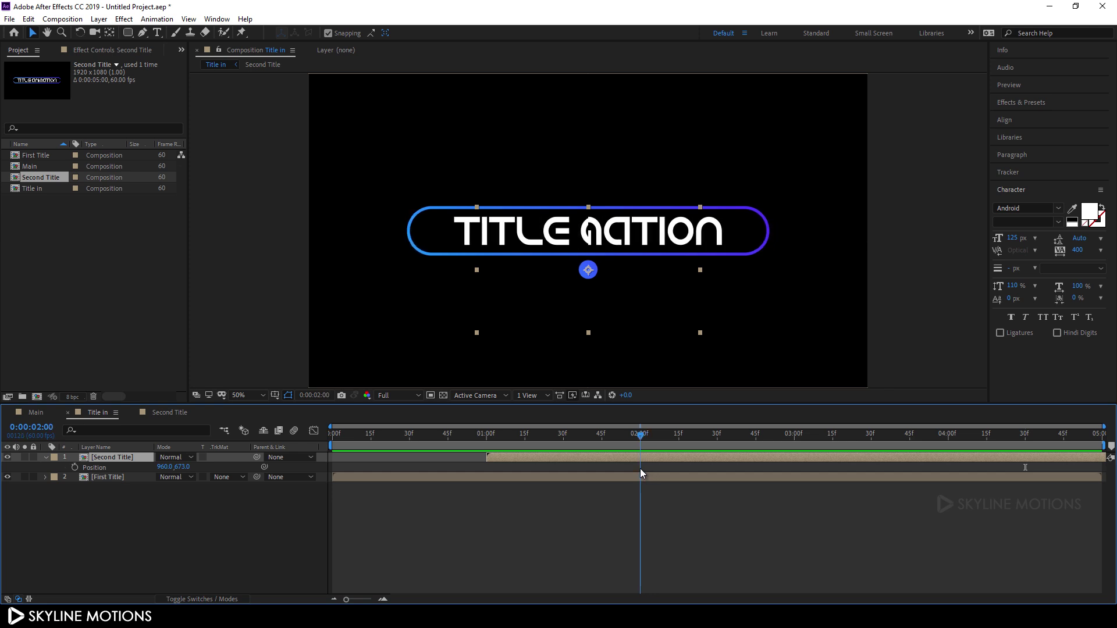
click(74, 467)
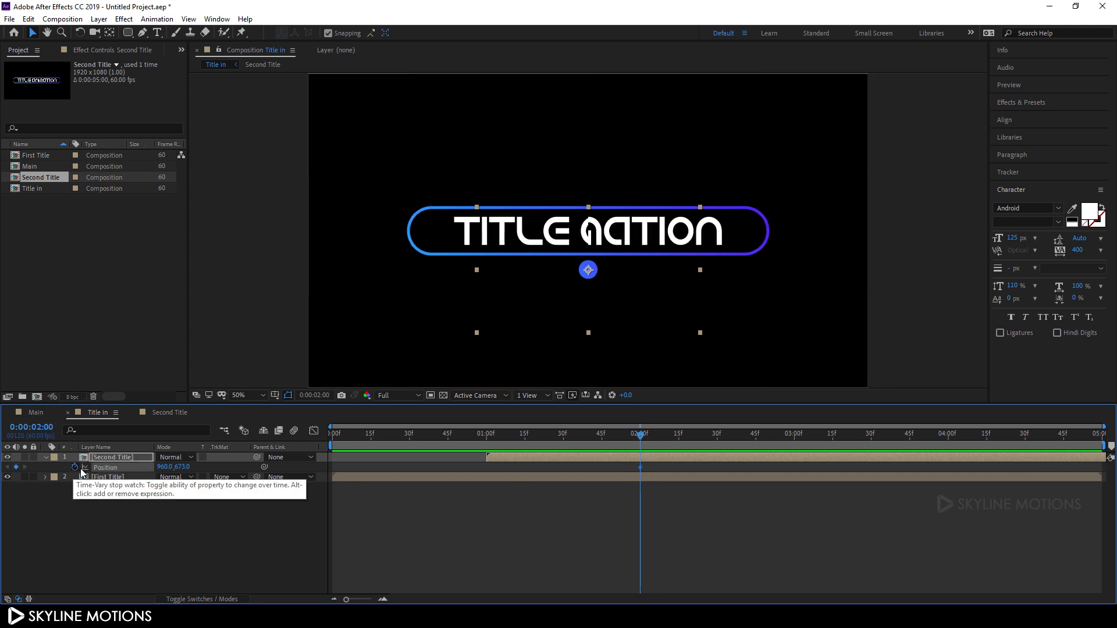
drag(710, 445, 948, 448)
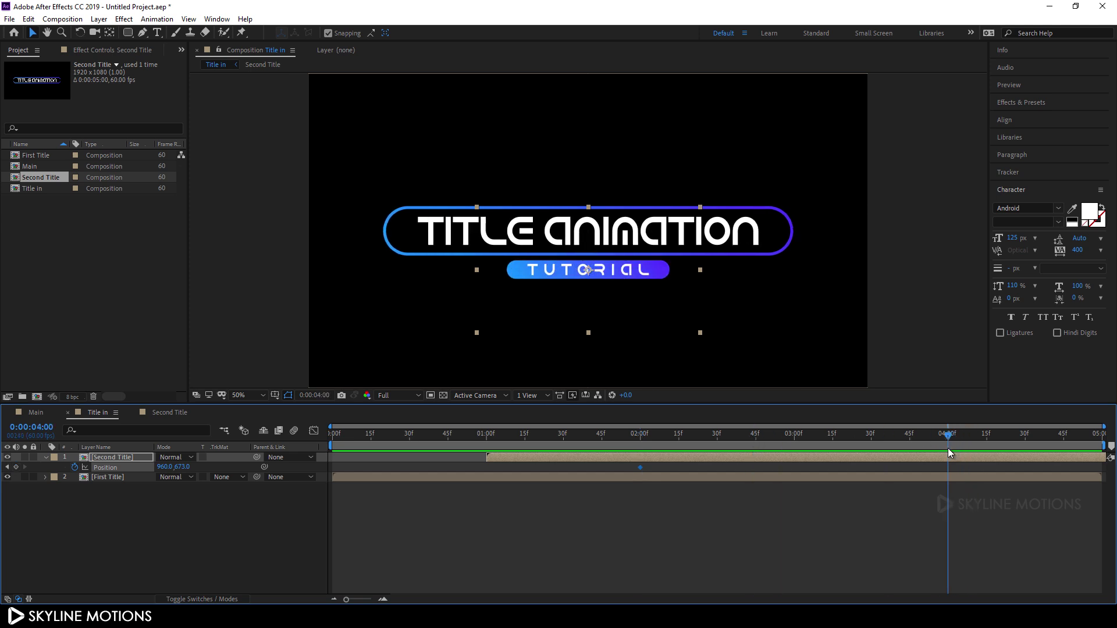
drag(164, 468, 464, 481)
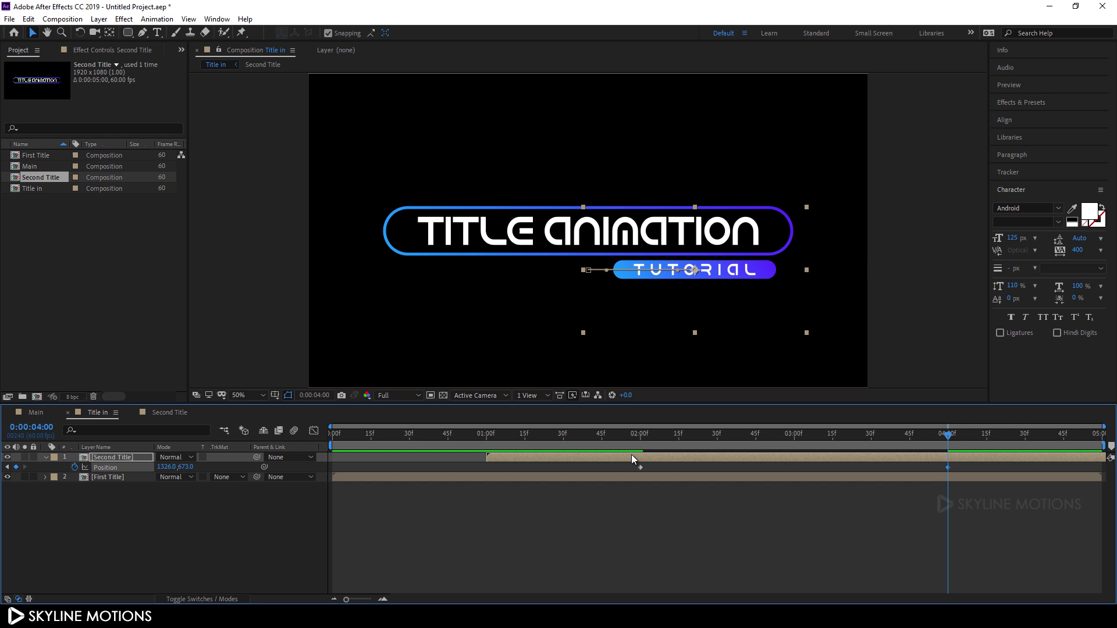
Apply Easy Ease to Second Title's Position keyframes, reshape the speed graph to peak early with a long slow-down, and preview the motion
drag(957, 467, 617, 483)
key(F9)
click(314, 431)
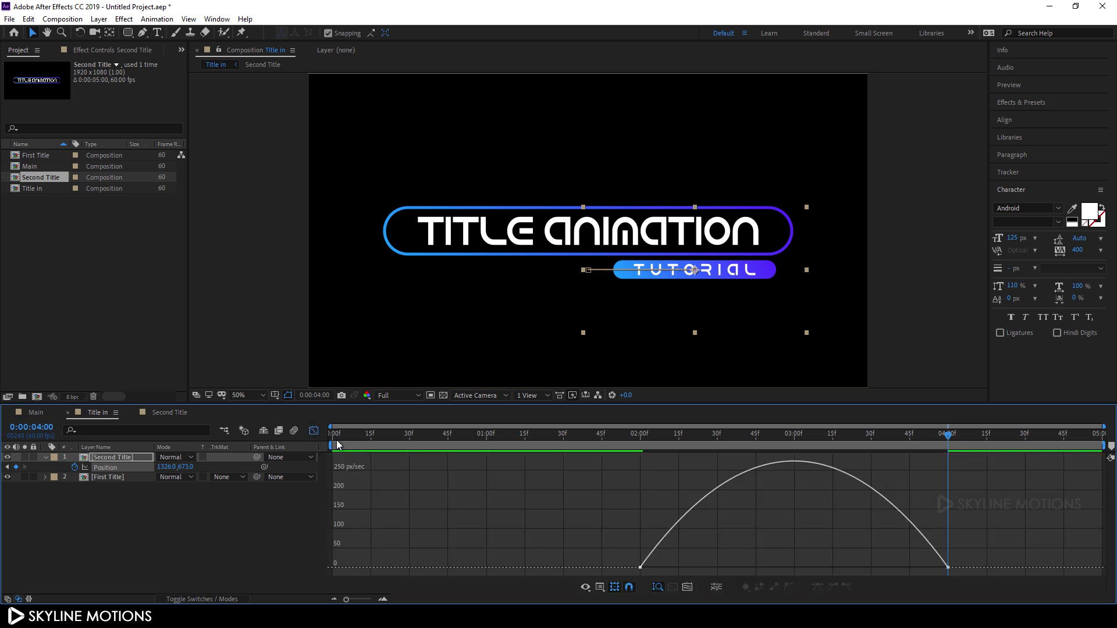
drag(955, 559, 794, 568)
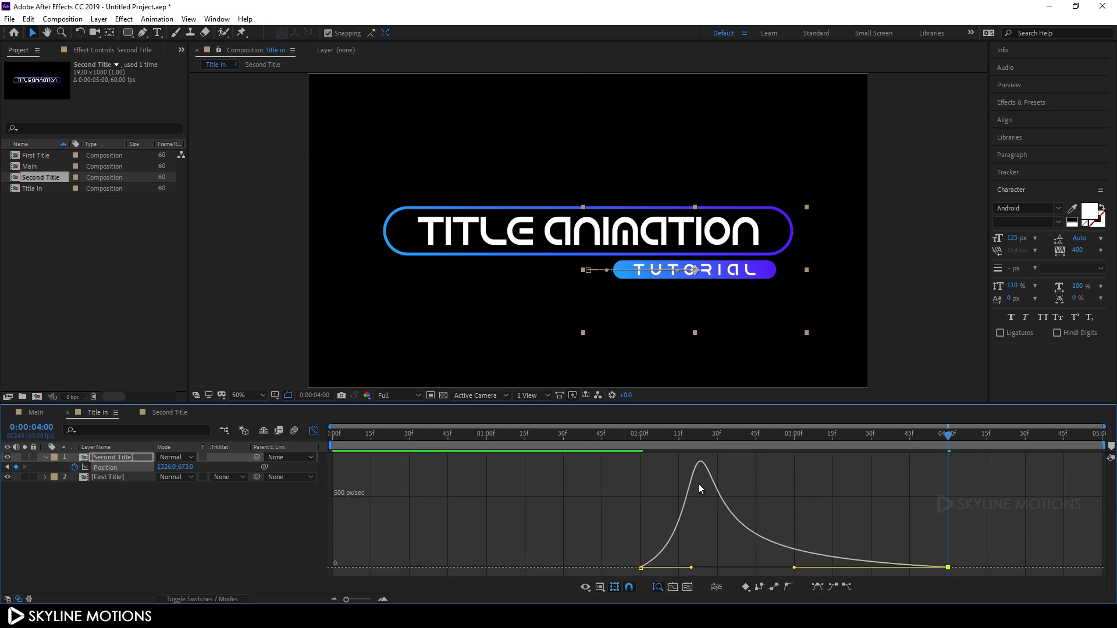
click(317, 434)
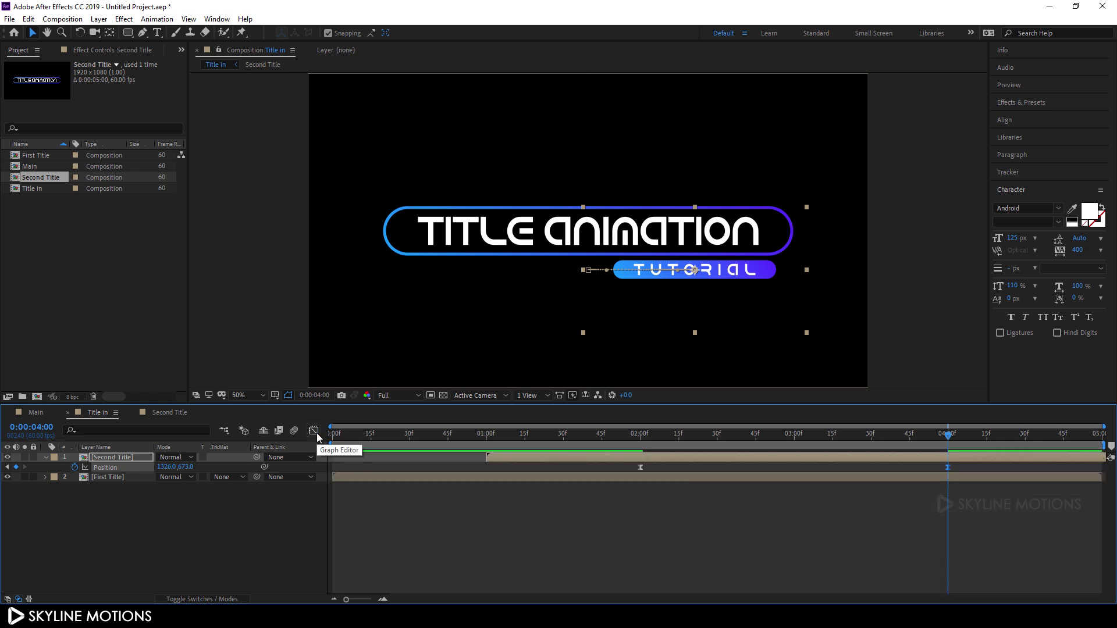
click(45, 458)
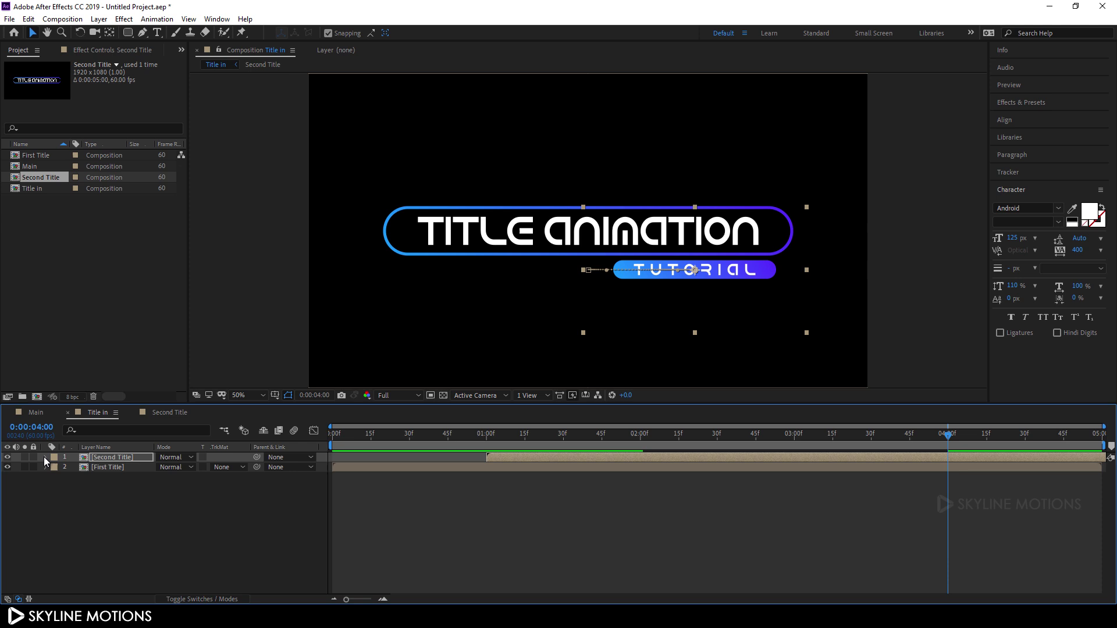
click(208, 504)
click(536, 436)
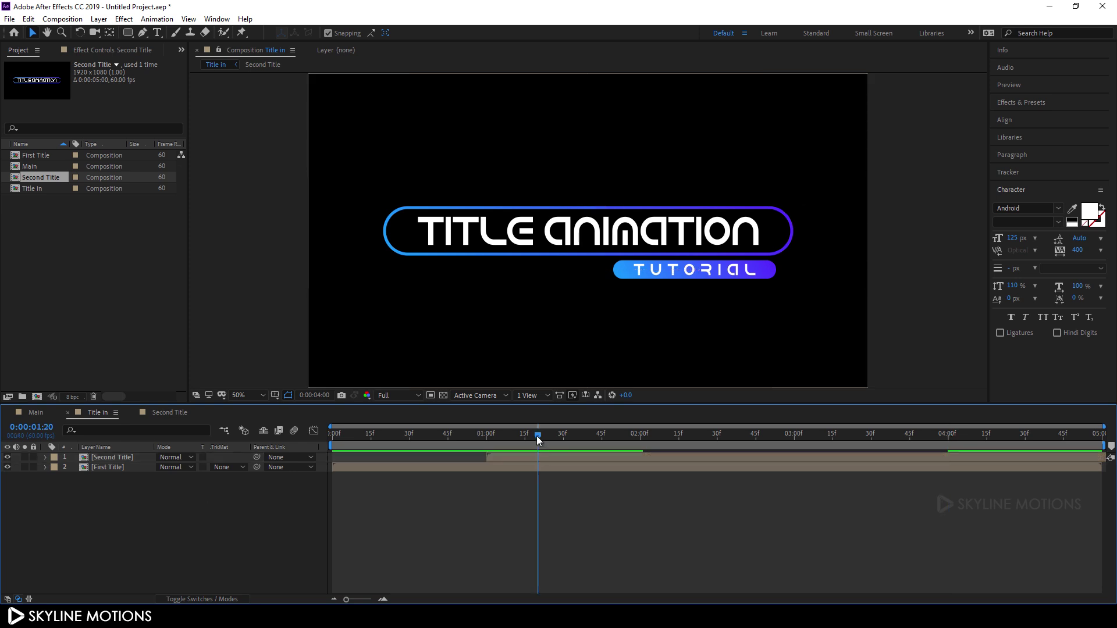
key(space)
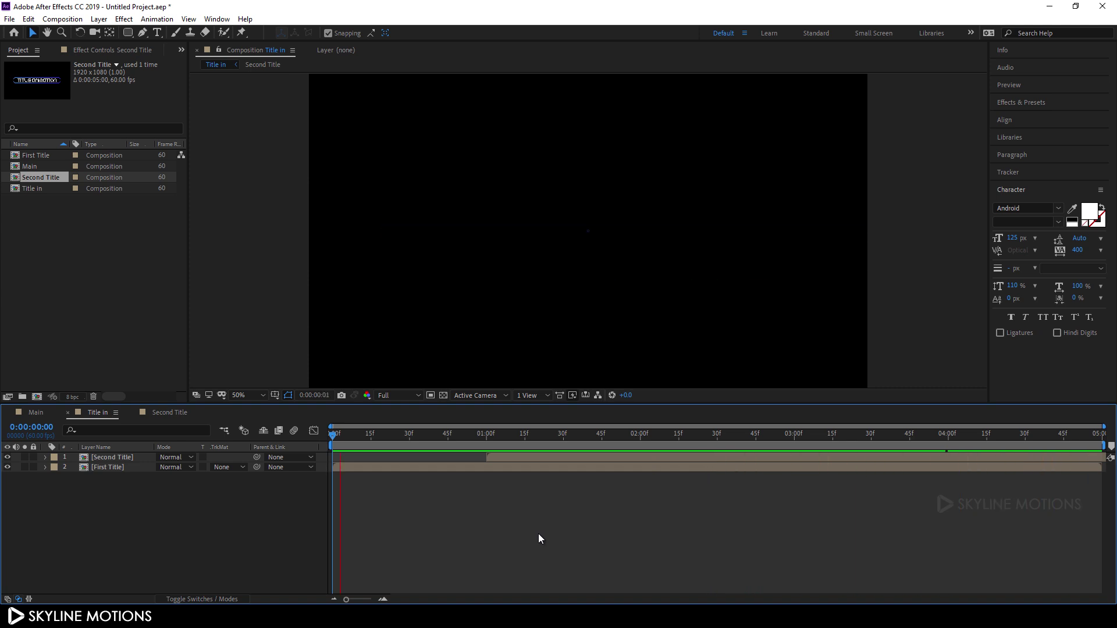
key(space)
drag(393, 436, 666, 436)
drag(738, 455, 741, 456)
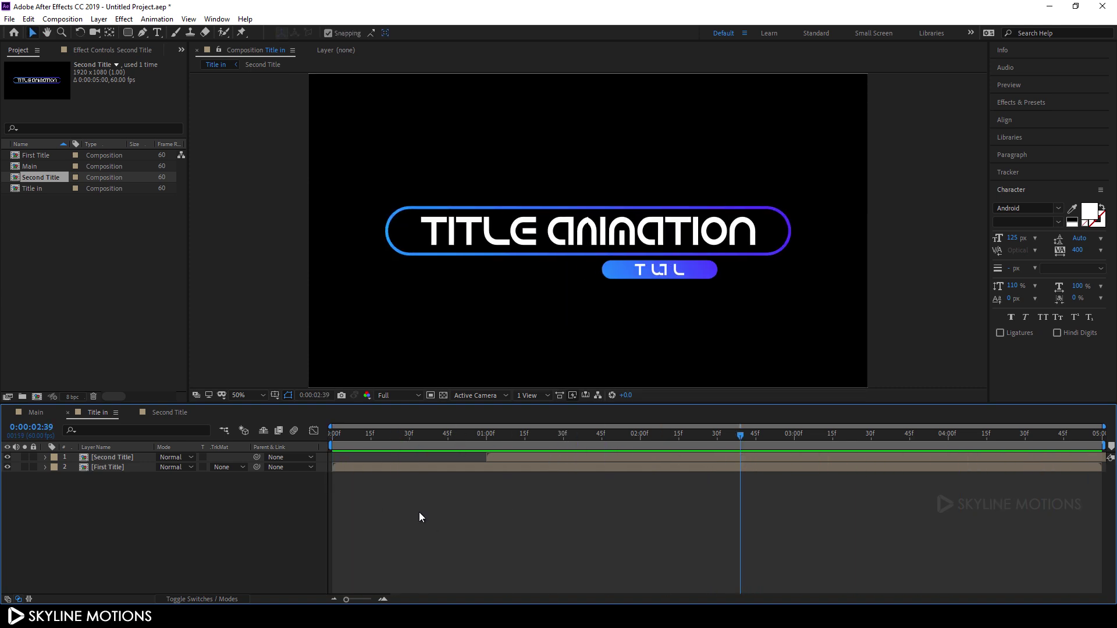
Add the Title in composition to the Main composition at 0:00:00:00 and scrub through it to 0:00:03:22
click(40, 414)
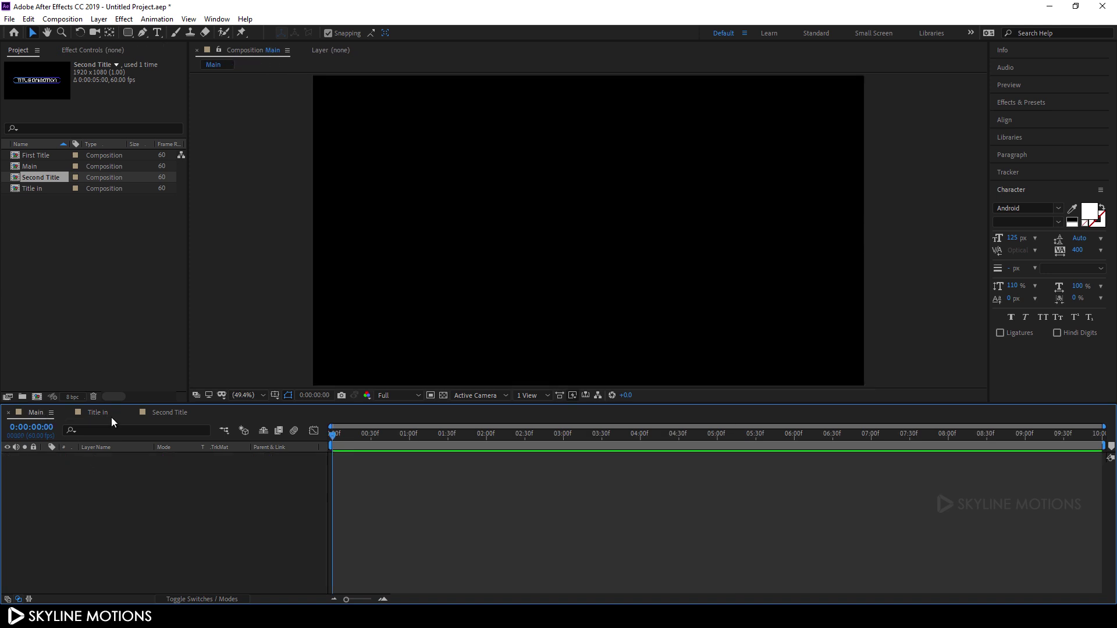
drag(37, 188, 127, 470)
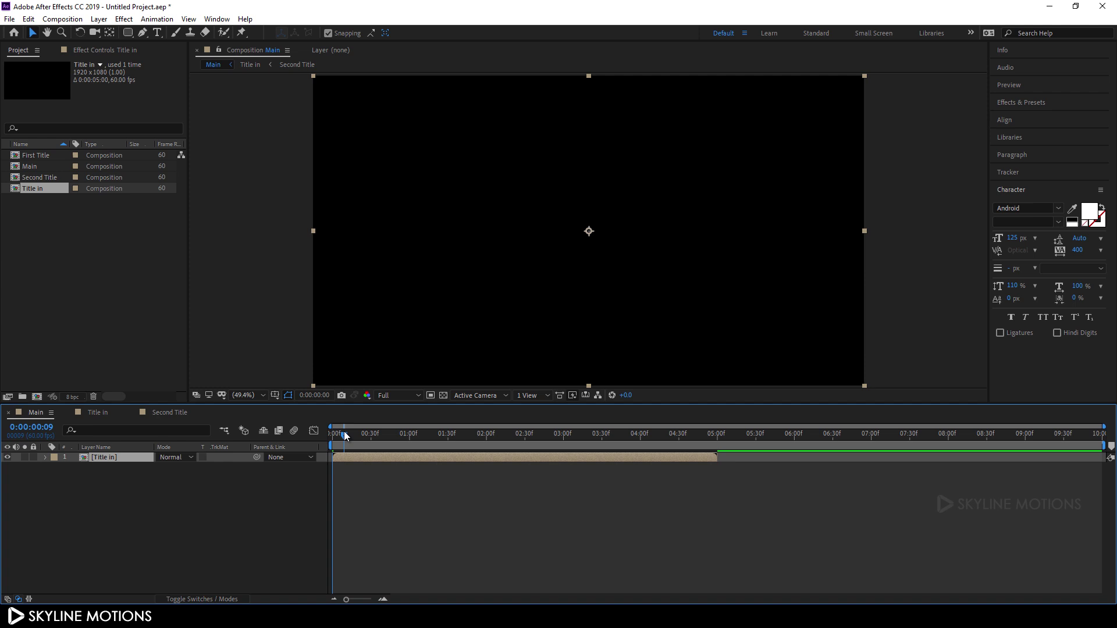
drag(344, 436, 591, 443)
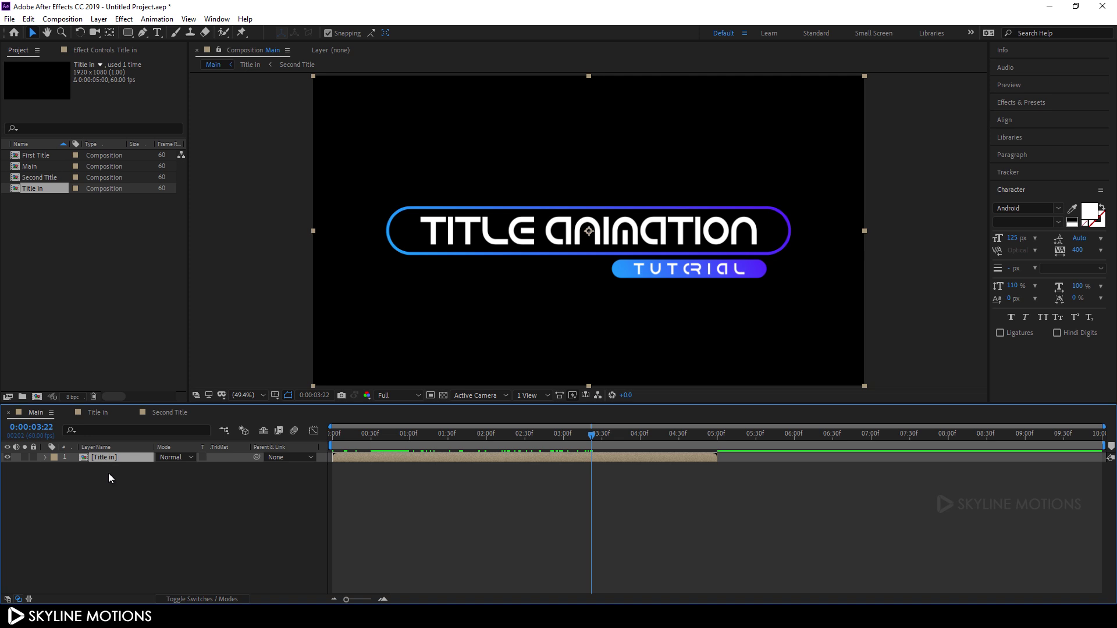
Duplicate the Title in layer in Main and shift the copy to start at 0:00:04:00
key(ctrl+d)
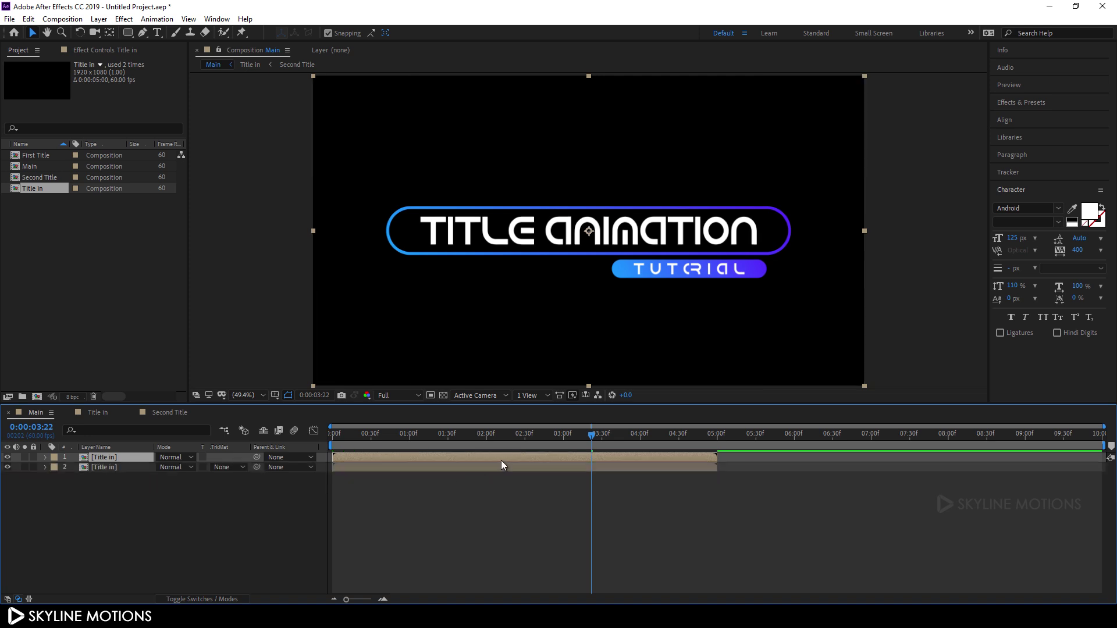
drag(501, 460, 891, 449)
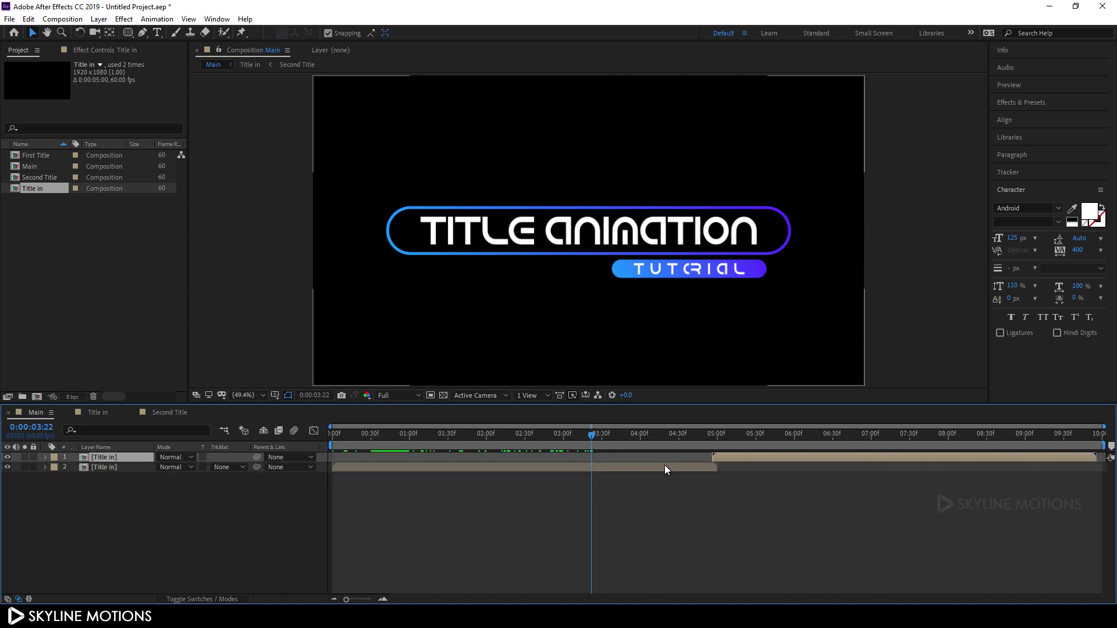
click(632, 435)
drag(634, 437, 640, 435)
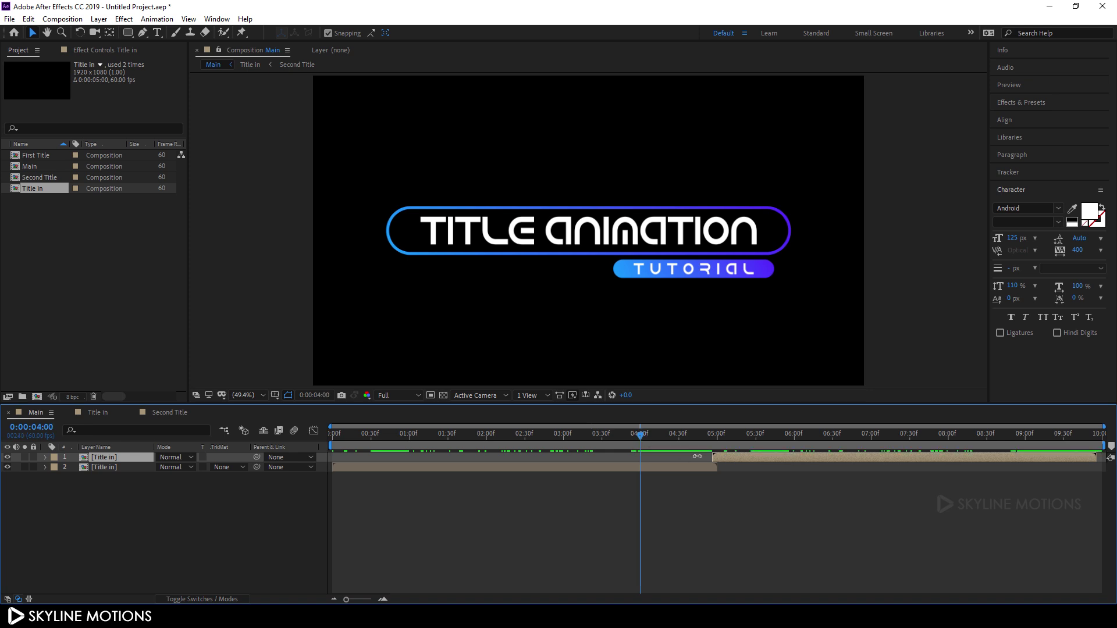
drag(729, 457, 669, 460)
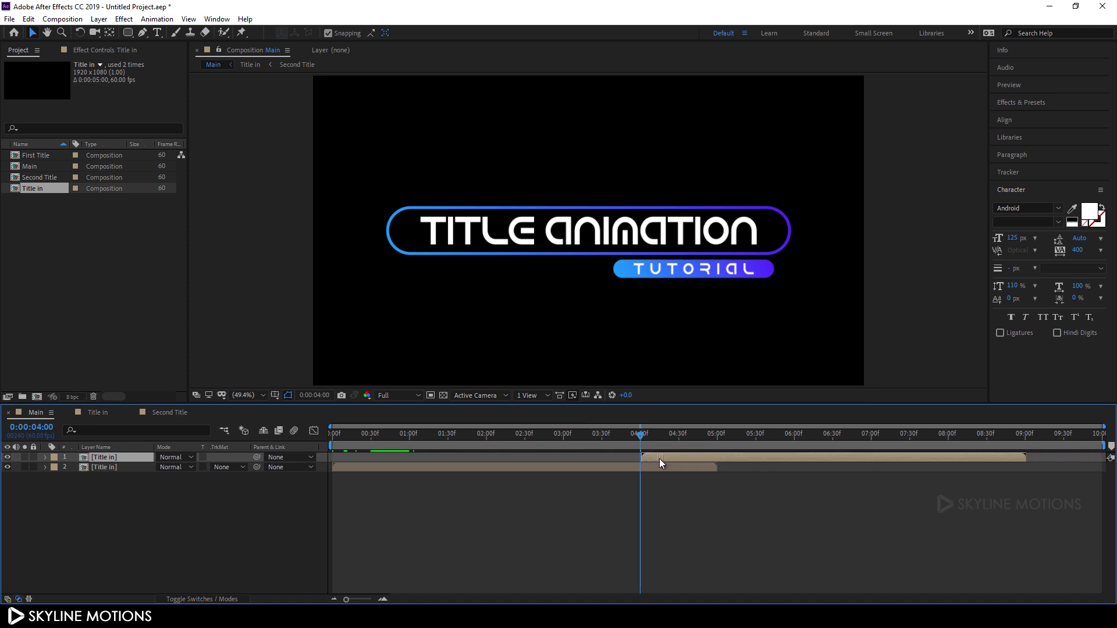
Time-reverse the duplicated Title in layer that starts at 0:00:04:00 and preview Main from its first frame
right_click(748, 460)
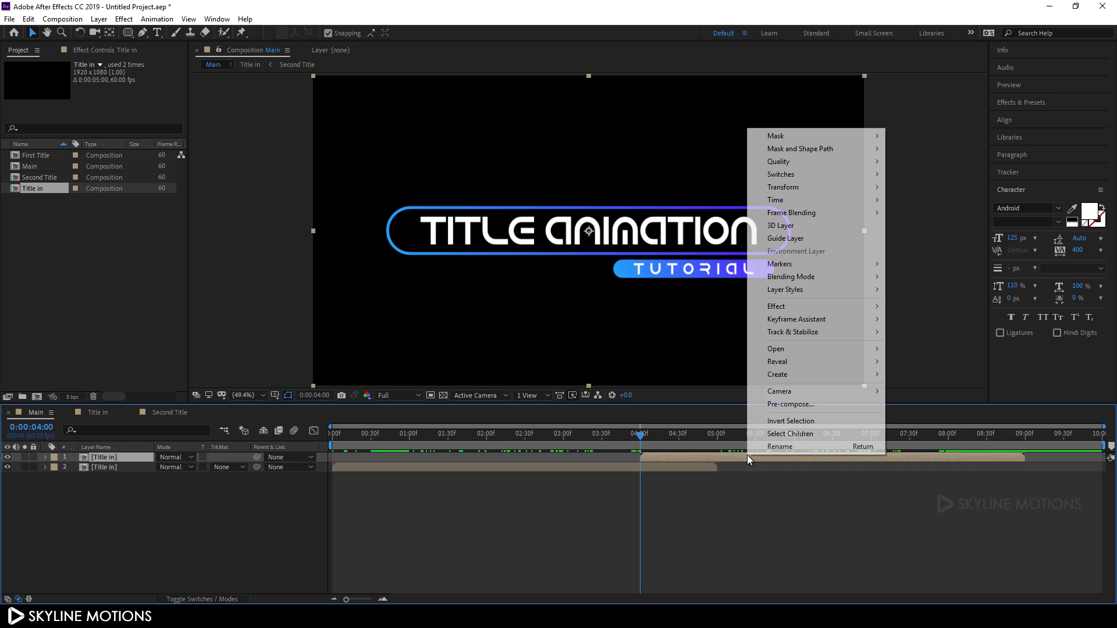
mouse_move(775, 203)
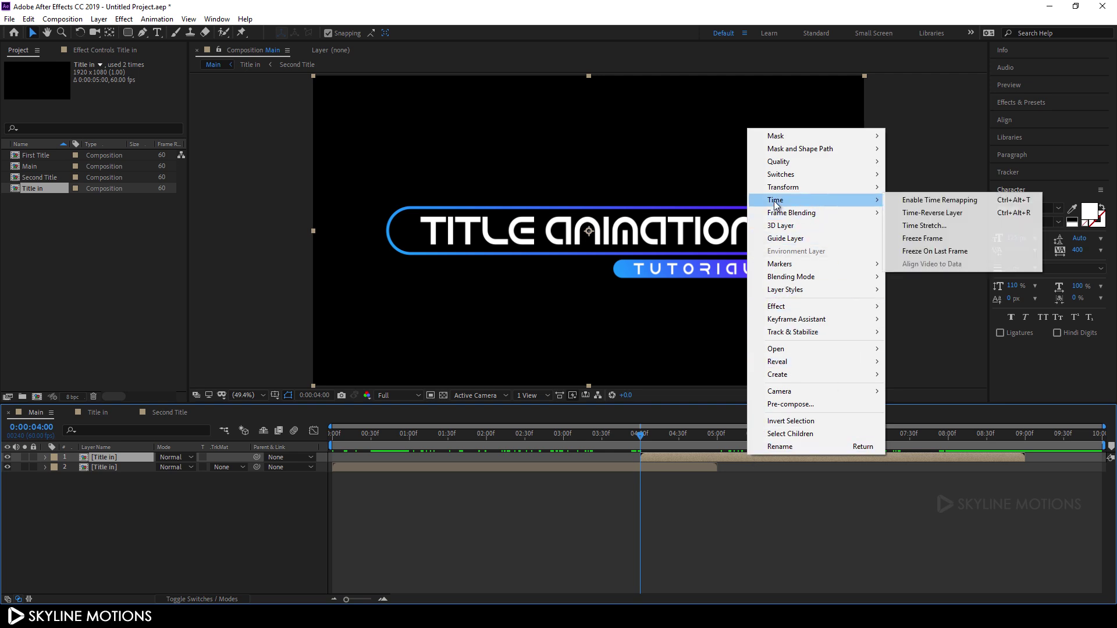
click(936, 213)
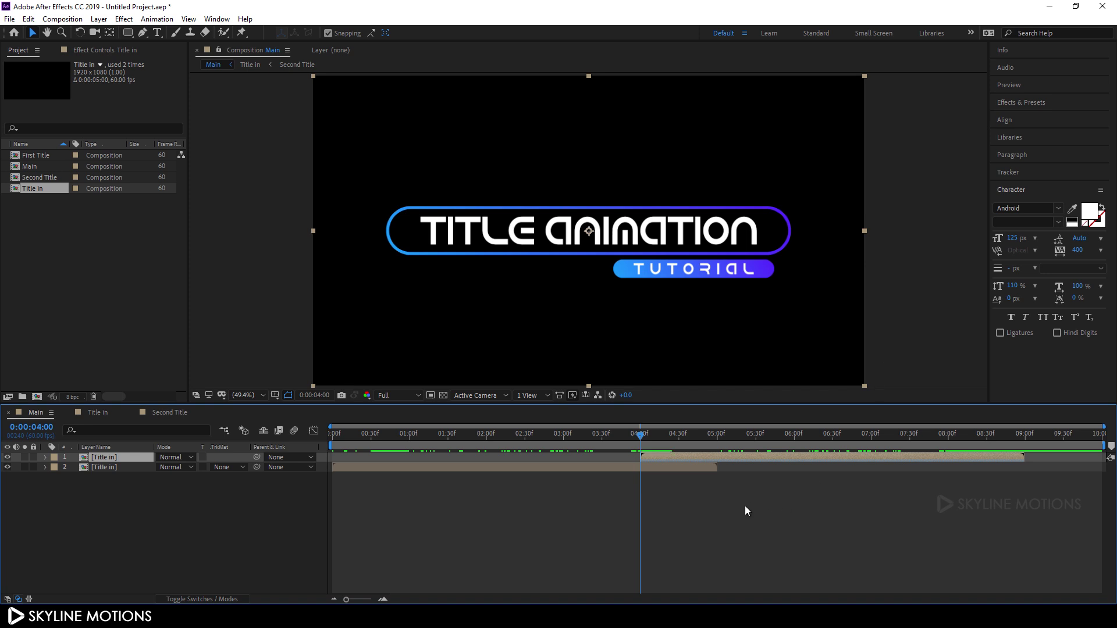
key(Page_Up)
key(Page_Up)
key(Page_Up)
key(Home)
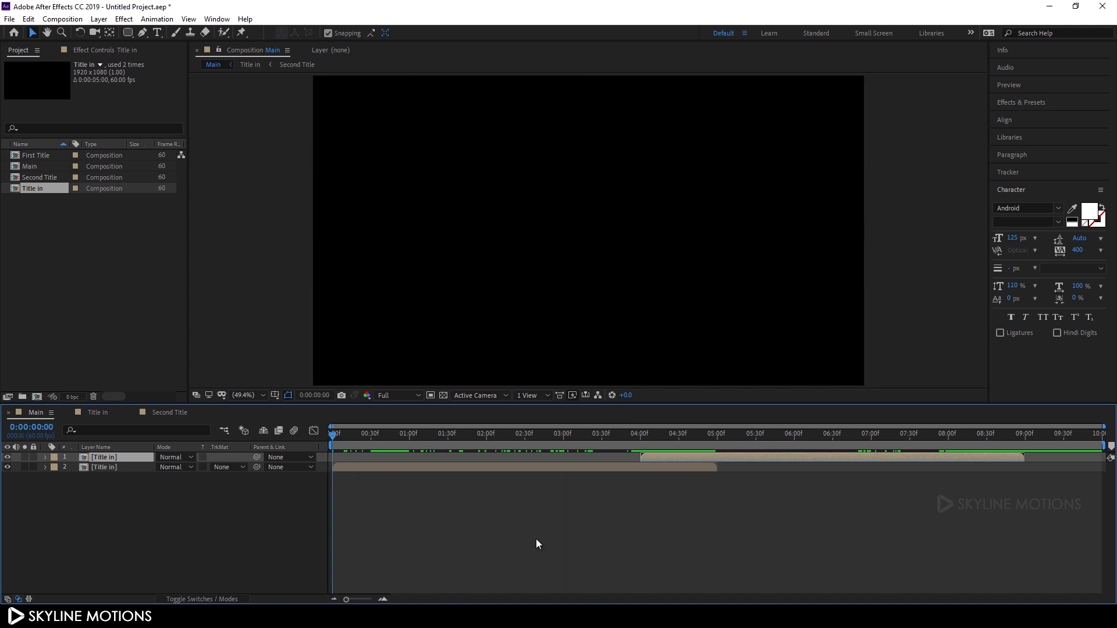
key(space)
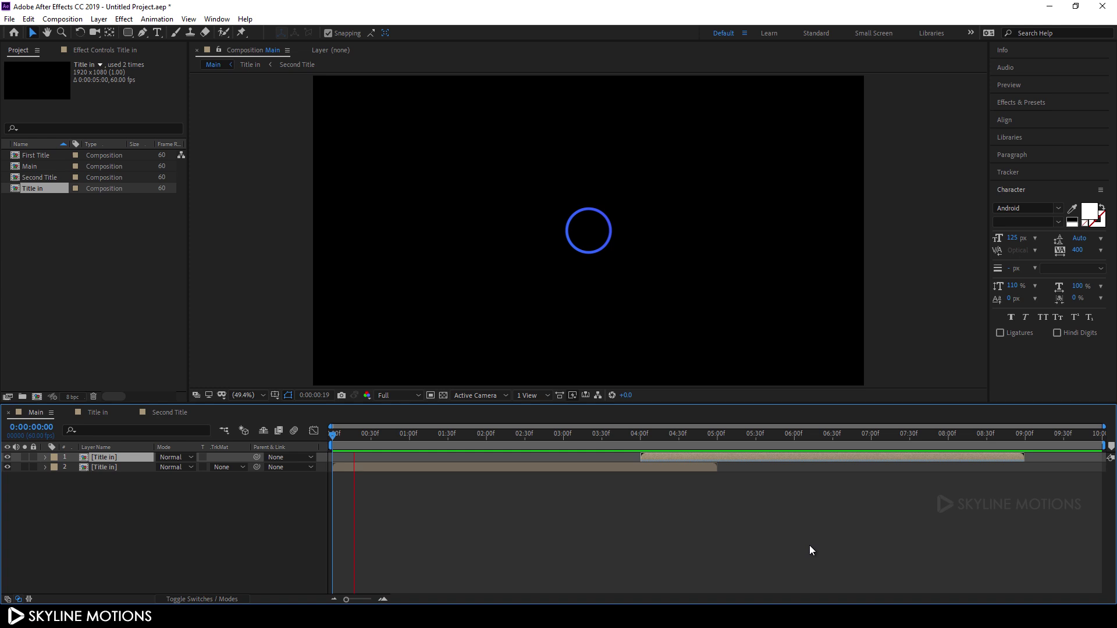
End the work area at 0:00:08:59, where the reversed Title in layer finishes, and trim the Main composition to it
drag(1039, 438, 1024, 440)
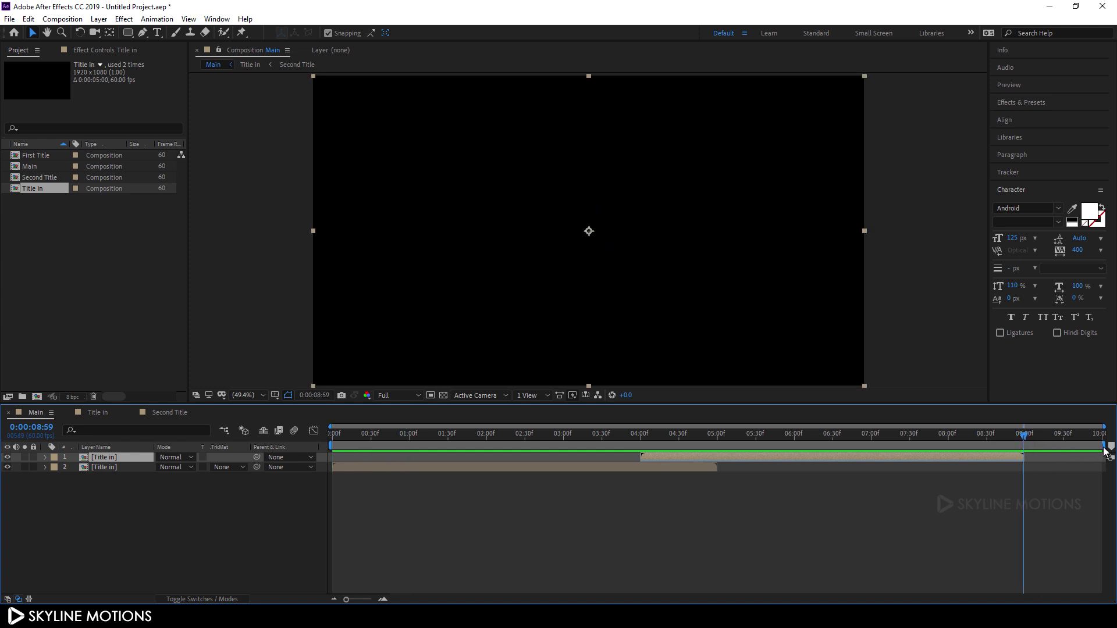
drag(1104, 446, 1024, 447)
right_click(1023, 447)
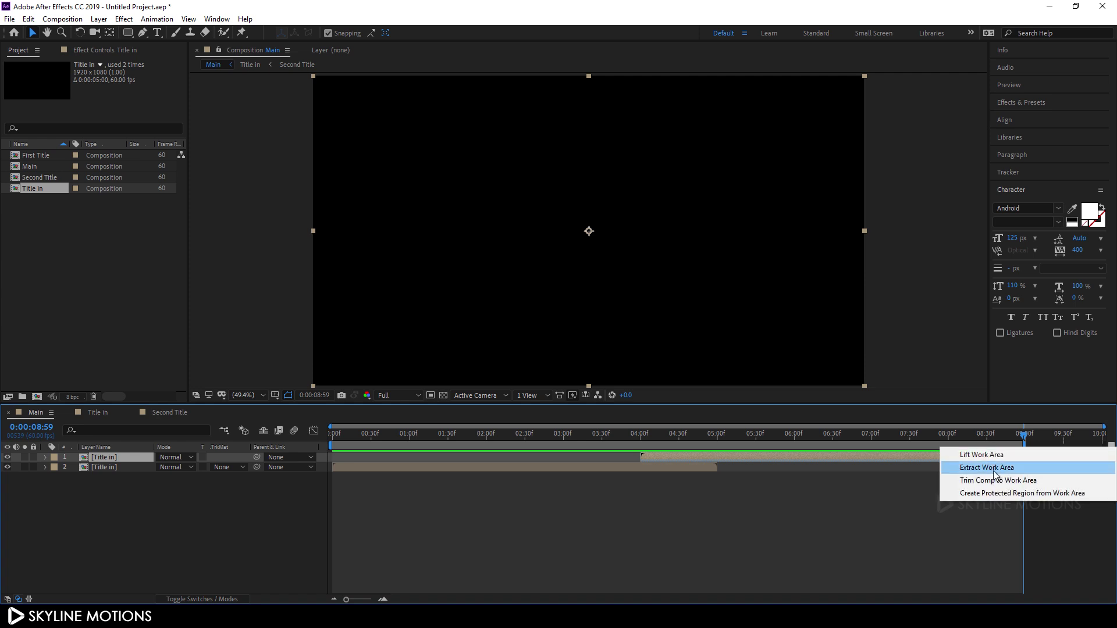
click(975, 483)
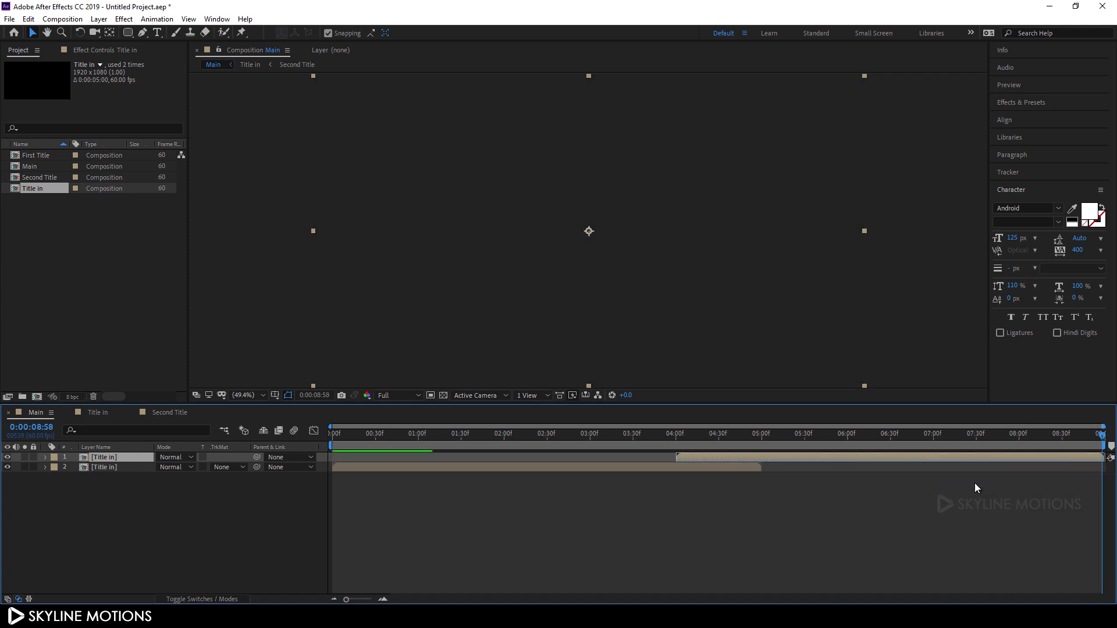
mouse_move(733, 433)
mouse_down()
mouse_move(689, 437)
mouse_move(739, 447)
mouse_up()
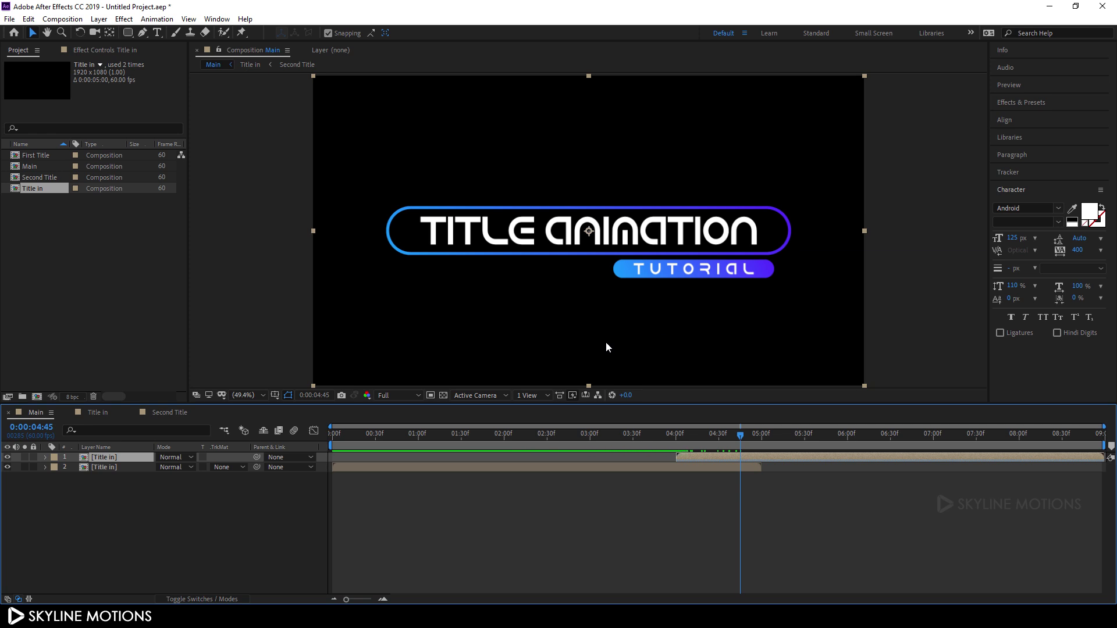
Import stairway-828883_1920 as footage and add it to Main beneath both Title in layers
right_click(69, 237)
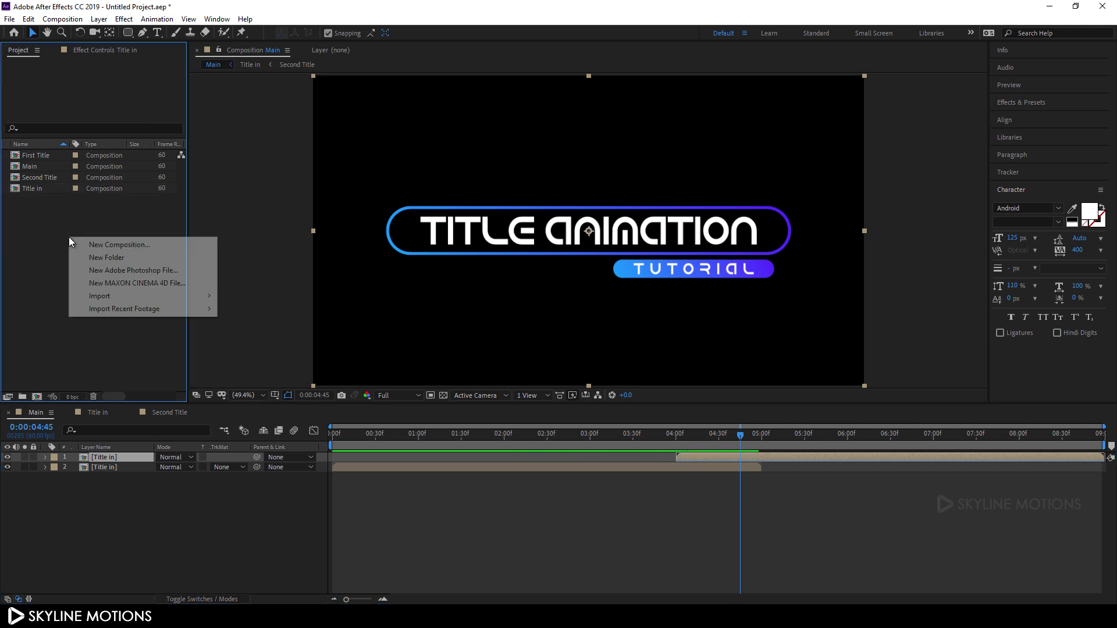
mouse_move(114, 297)
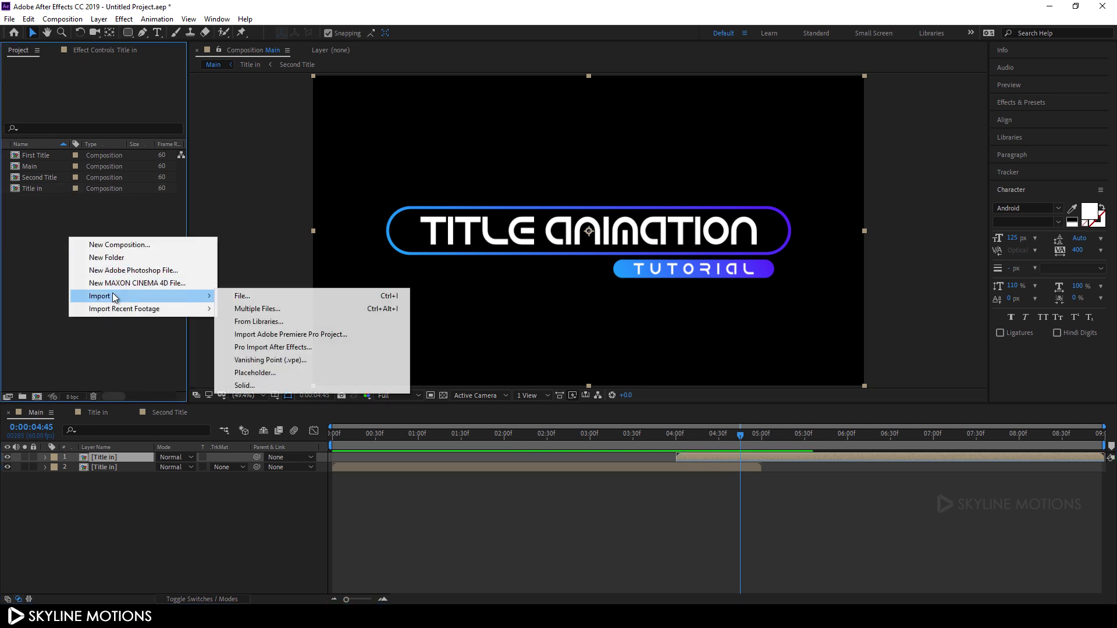
click(243, 295)
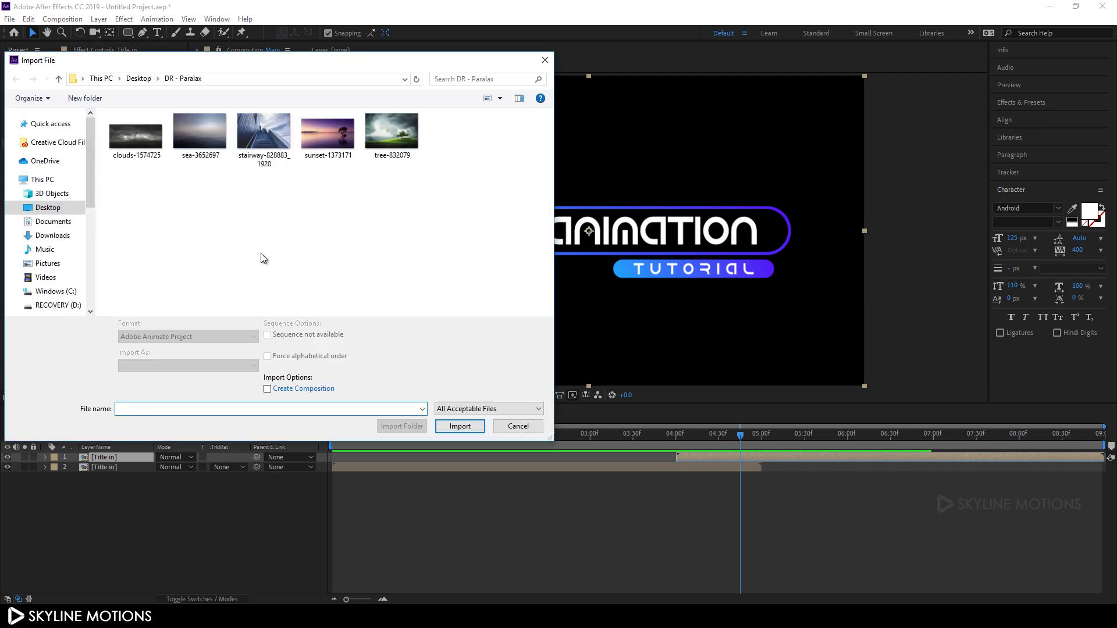
click(270, 144)
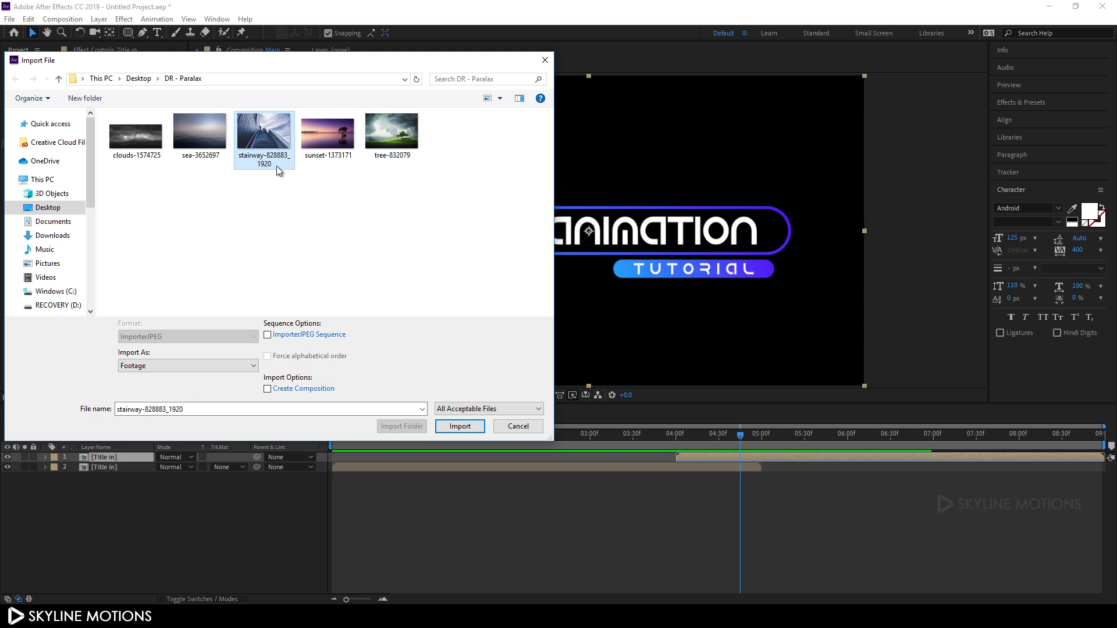
click(454, 428)
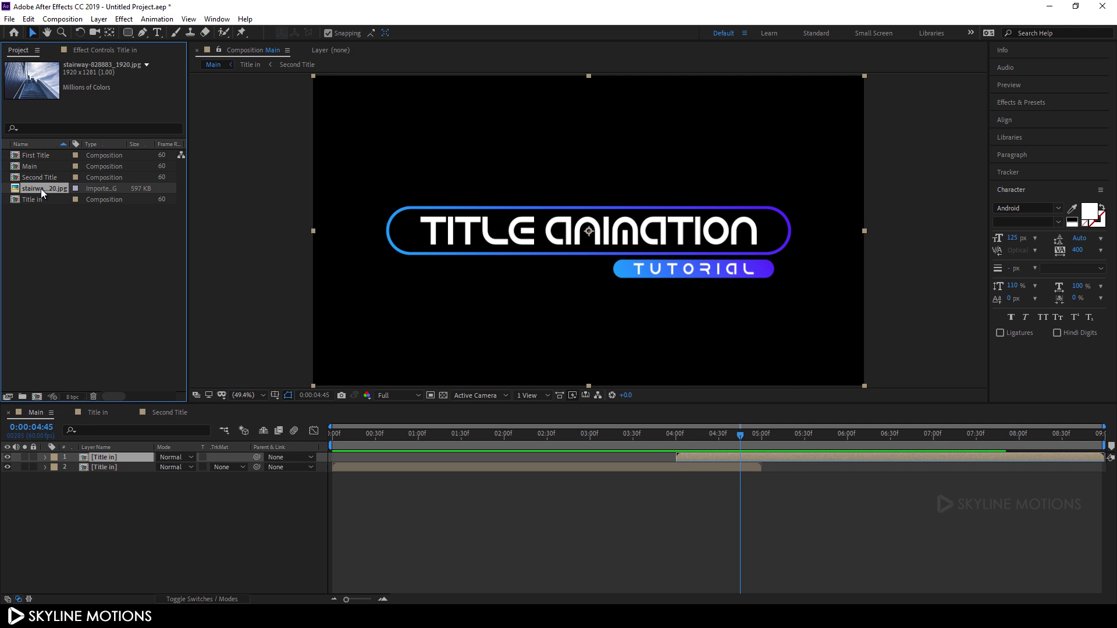
drag(41, 188, 130, 491)
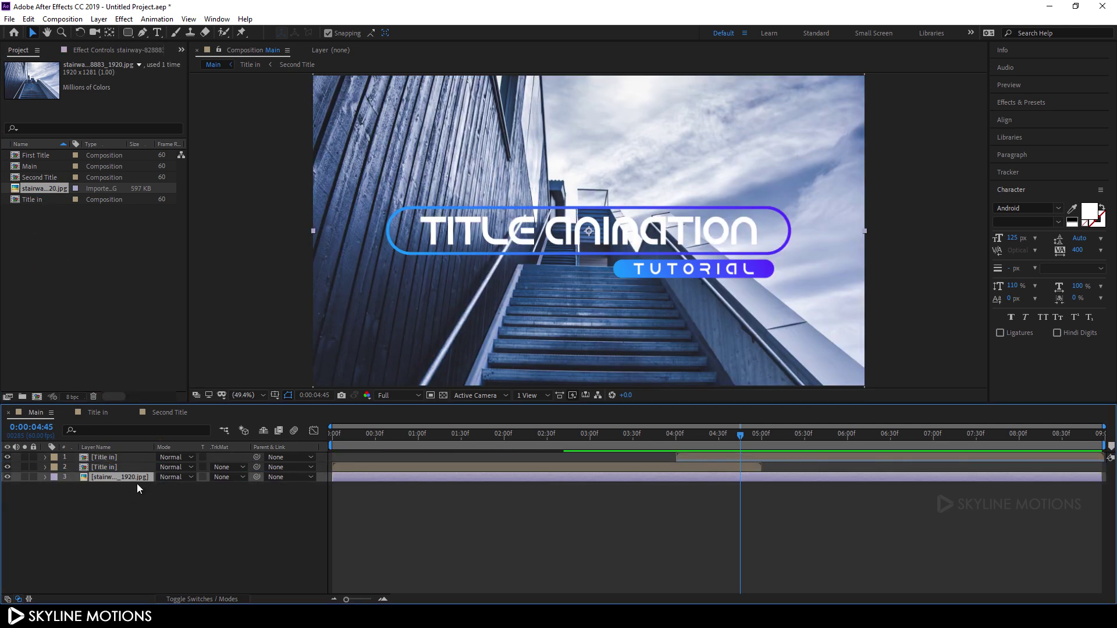
Find the Tint effect and apply it to the stairway image layer, then check an early frame
click(1021, 101)
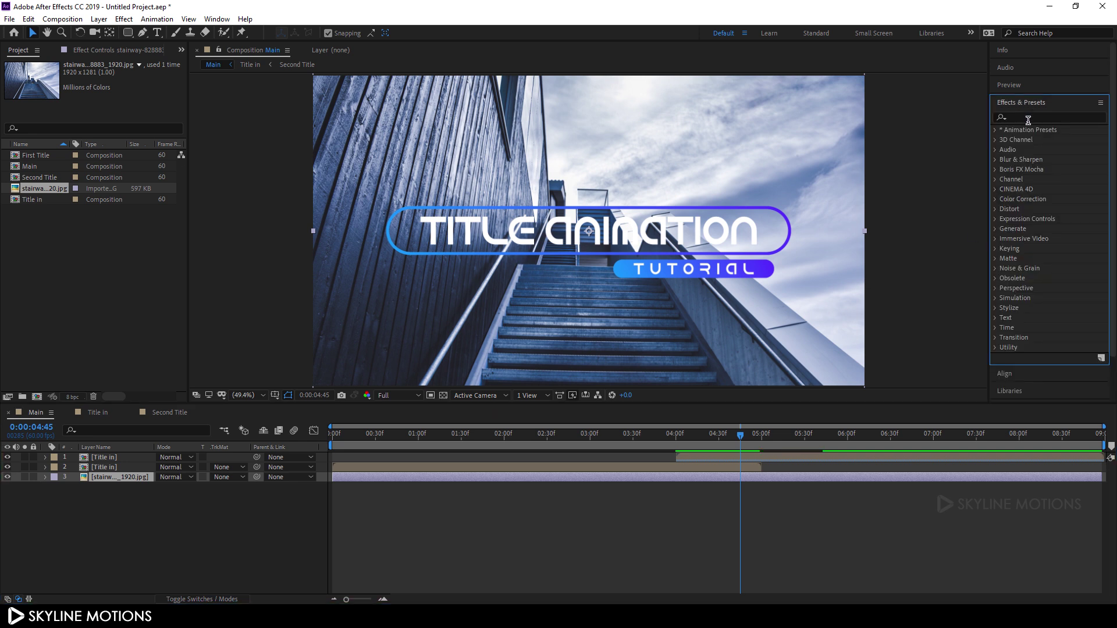
click(1028, 120)
text(tin)
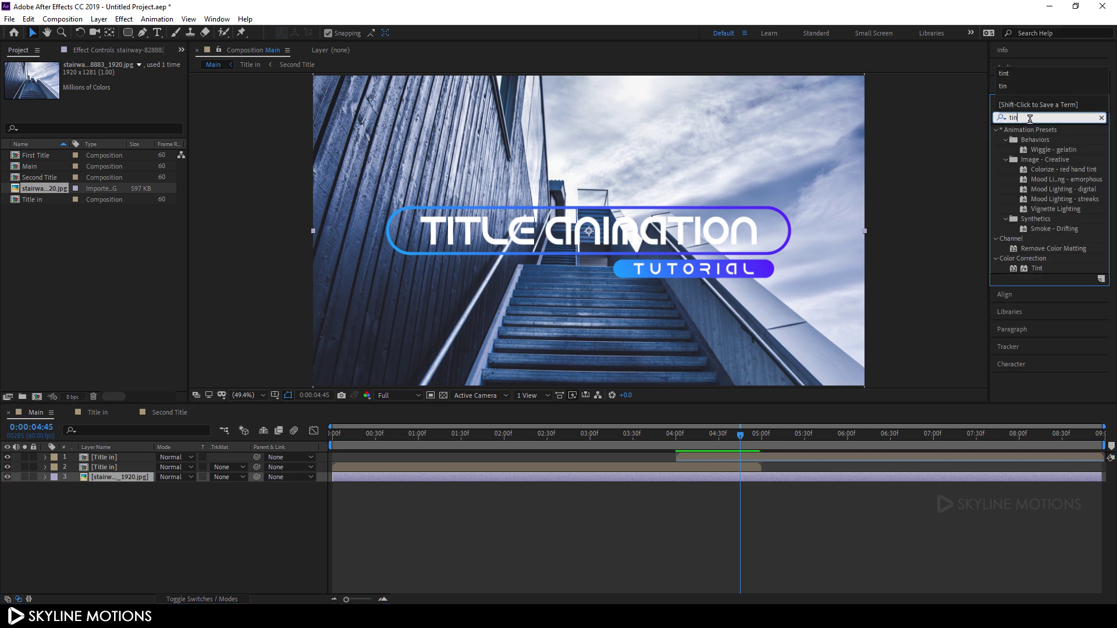
text(t)
click(1037, 170)
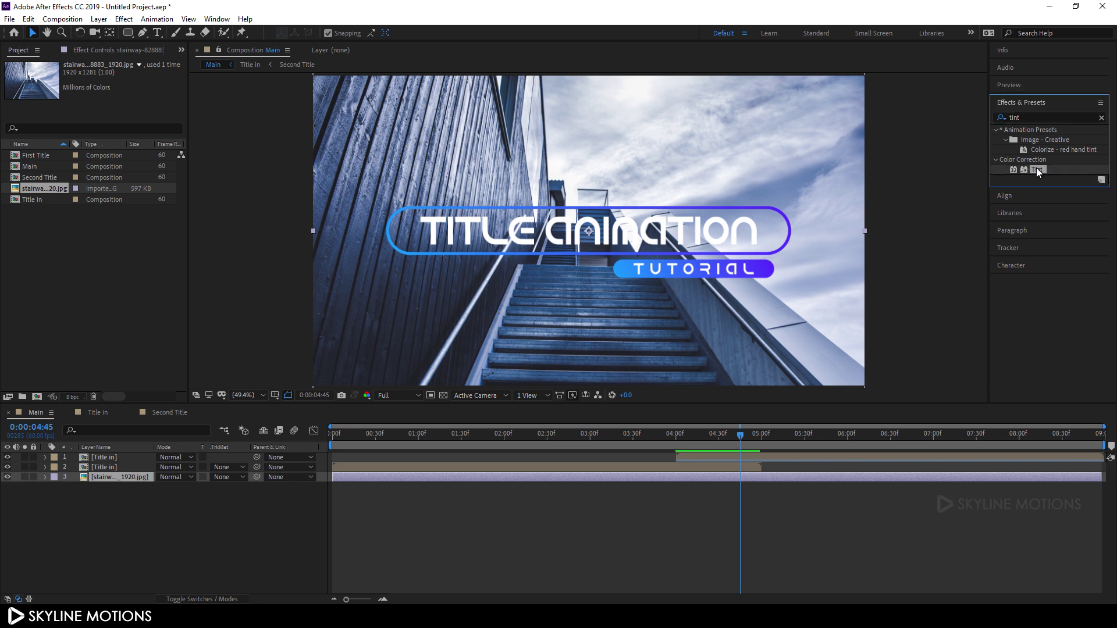
drag(1038, 172, 124, 482)
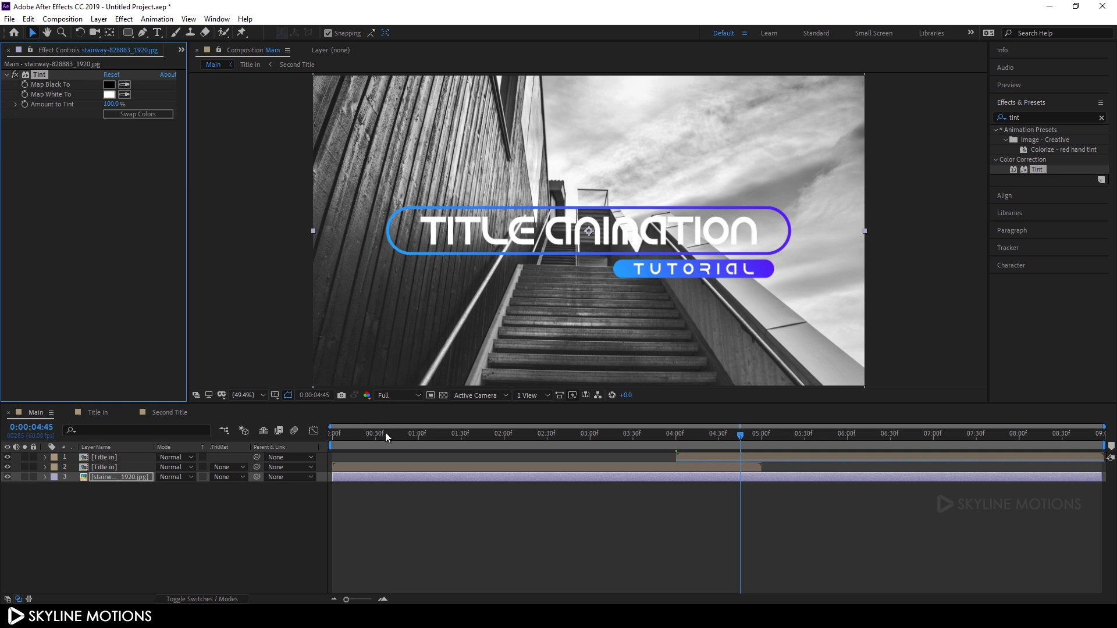
drag(402, 435, 363, 438)
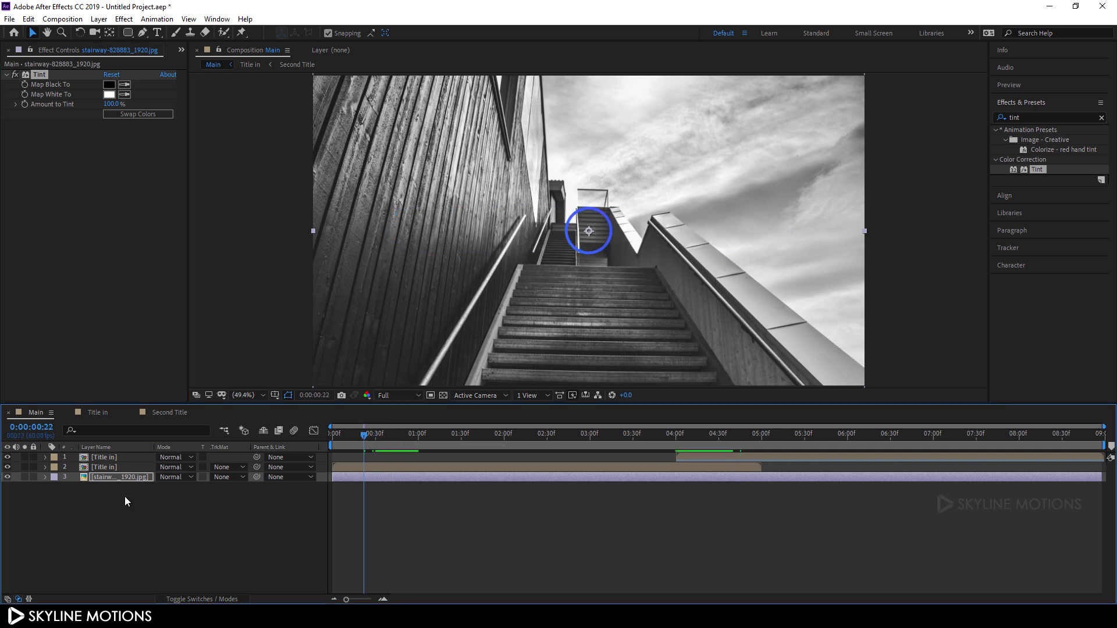
Keyframe the stairway layer's Scale at 100% at 0:00:08:57 and 125% at 0:00:00:00, and preview the zoom
key(s)
drag(567, 438, 1101, 437)
click(75, 489)
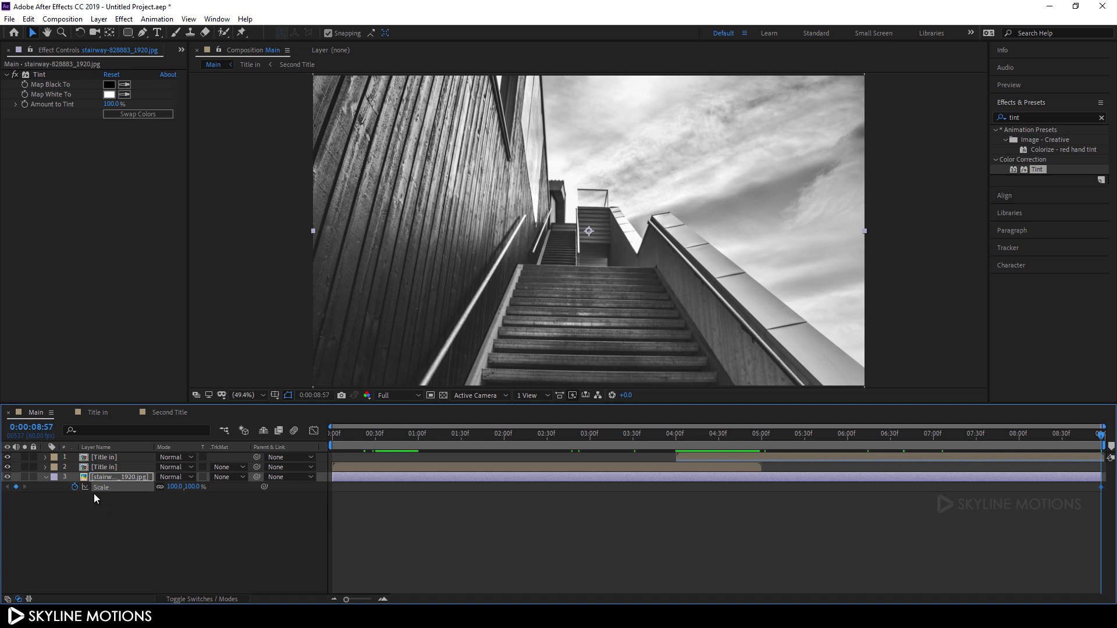
drag(571, 432, 235, 488)
click(196, 487)
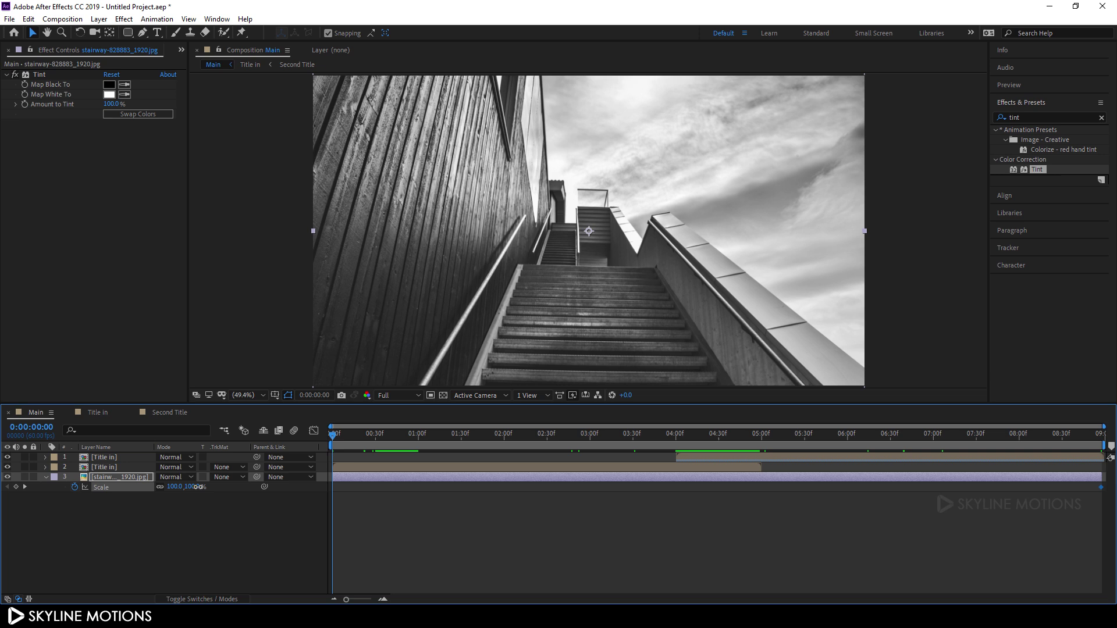
text(125)
key(Return)
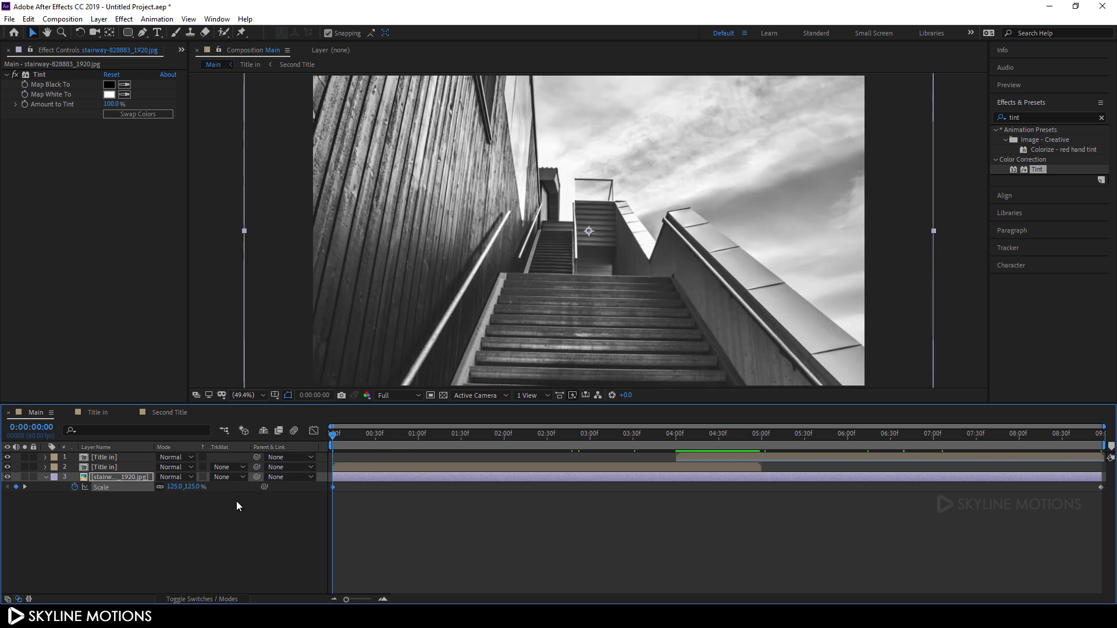
key(space)
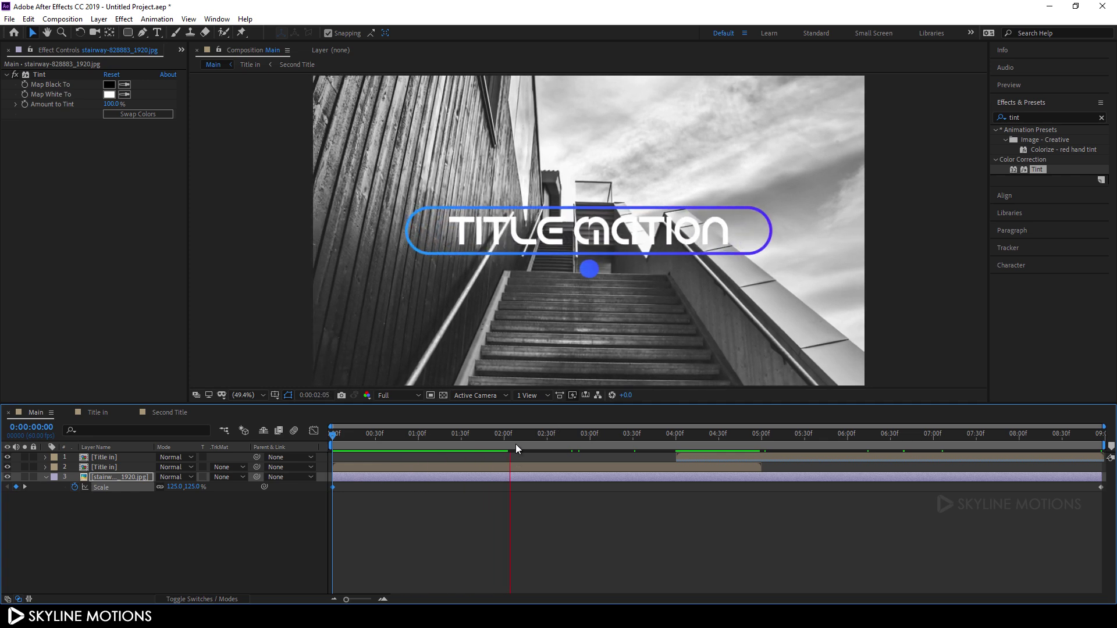
drag(515, 442, 1030, 458)
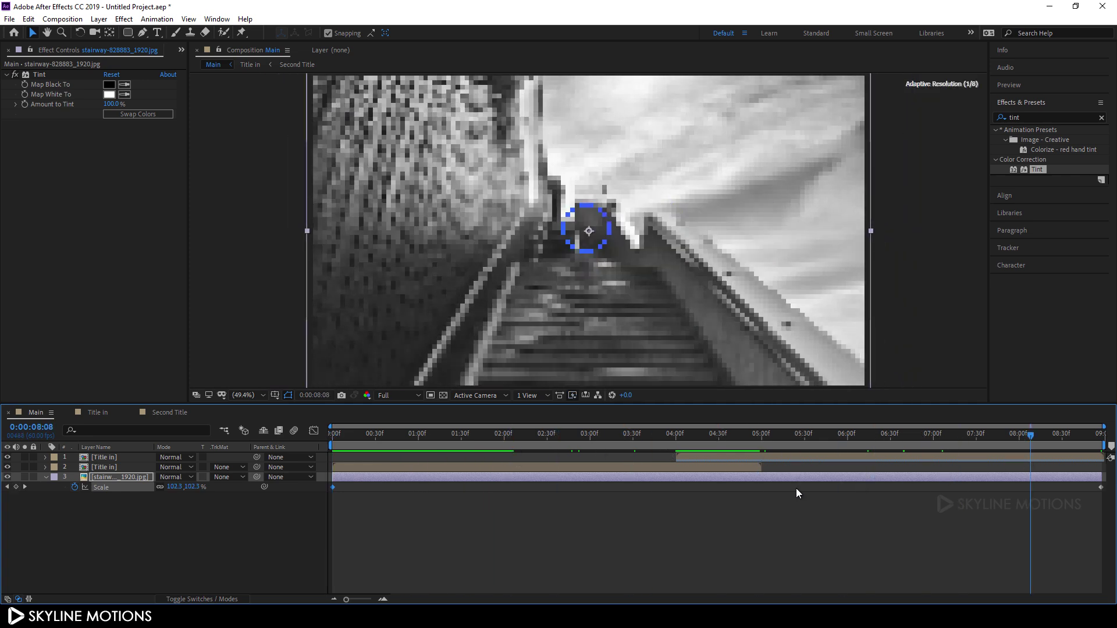
Set the stairway layer's Opacity to 15% and check it behind the titles at 0:00:04:46
click(44, 477)
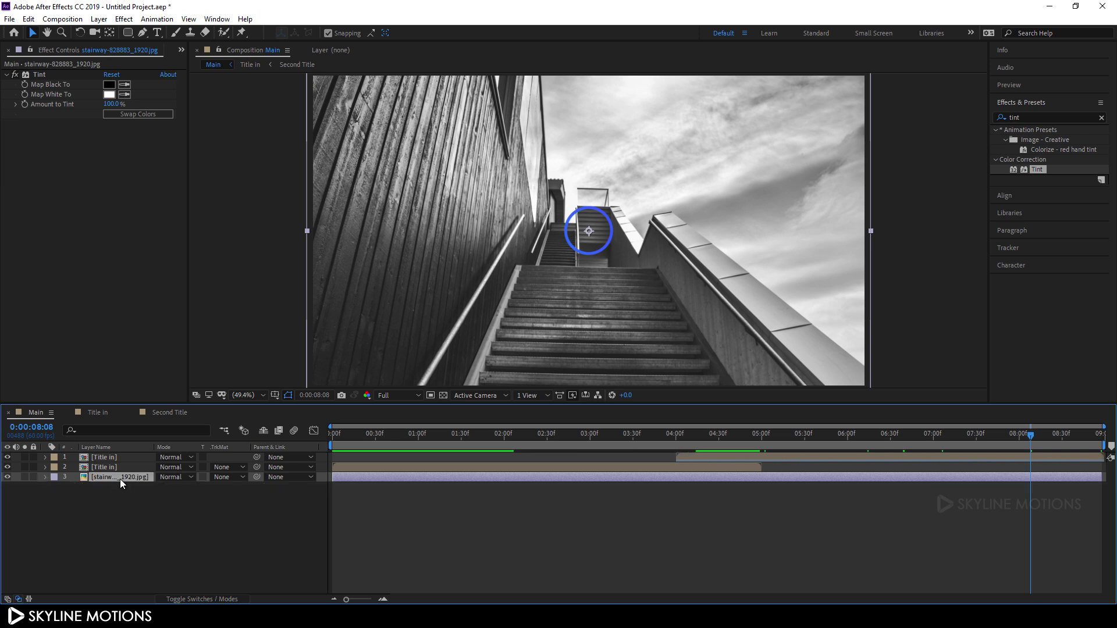
key(t)
click(163, 487)
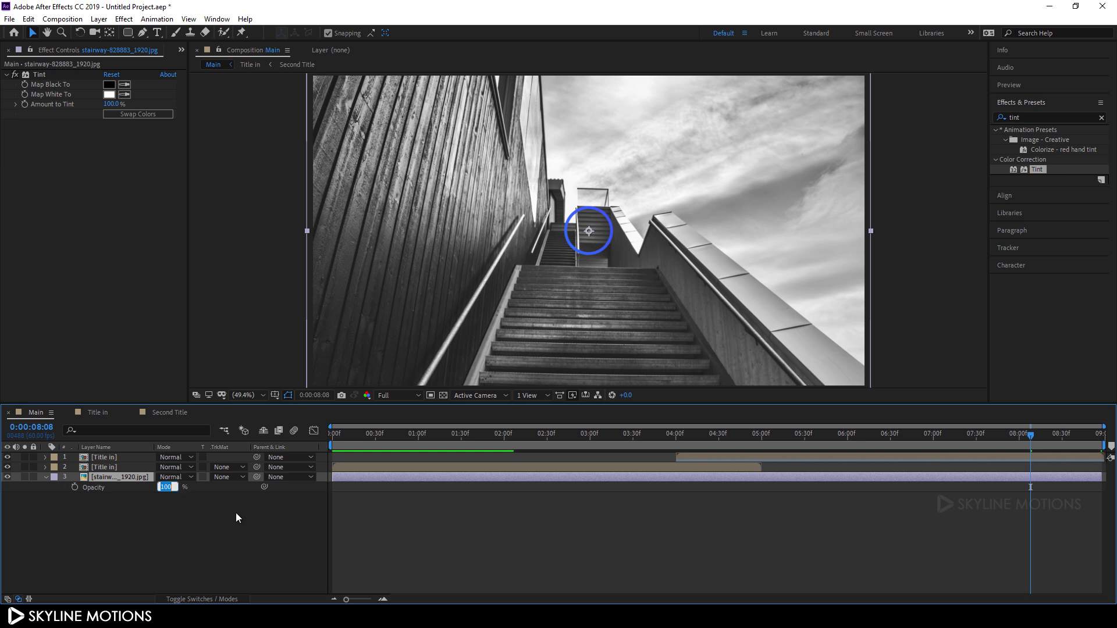
text(15)
key(Return)
drag(513, 447, 741, 447)
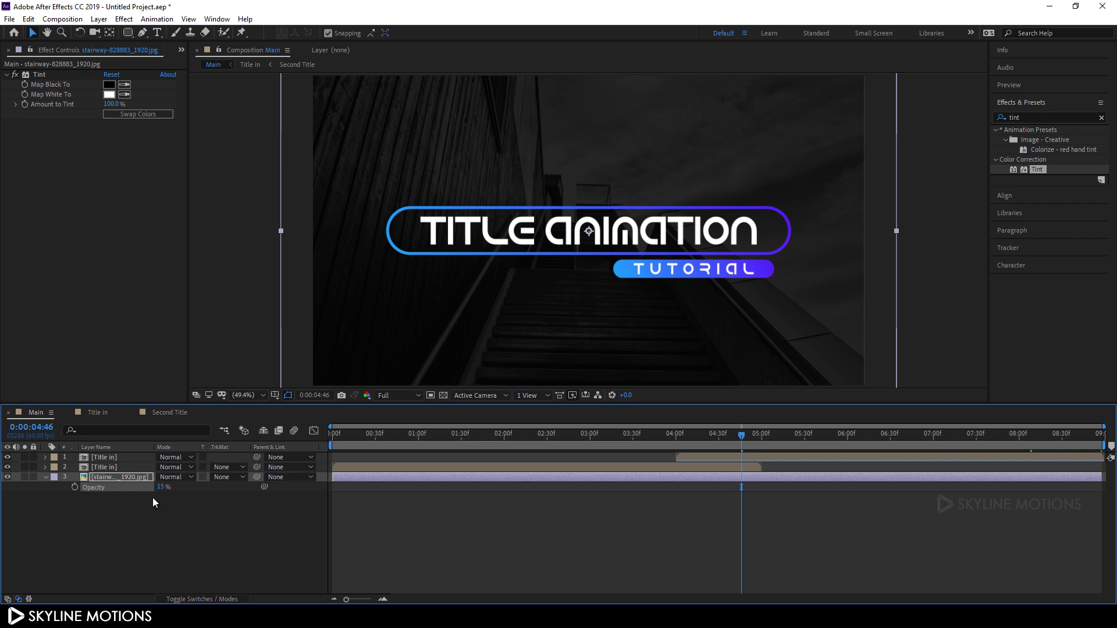
click(46, 477)
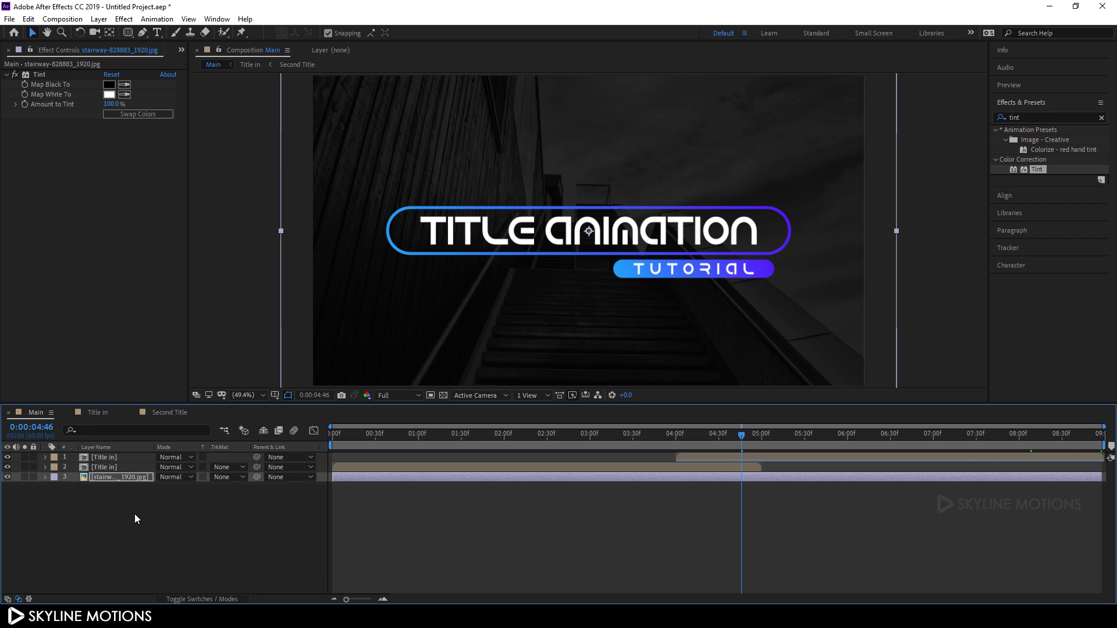
Maximize the composition viewer, fit the frame to it, and play the Main animation from 0:00:00:00
click(542, 435)
drag(540, 435, 326, 430)
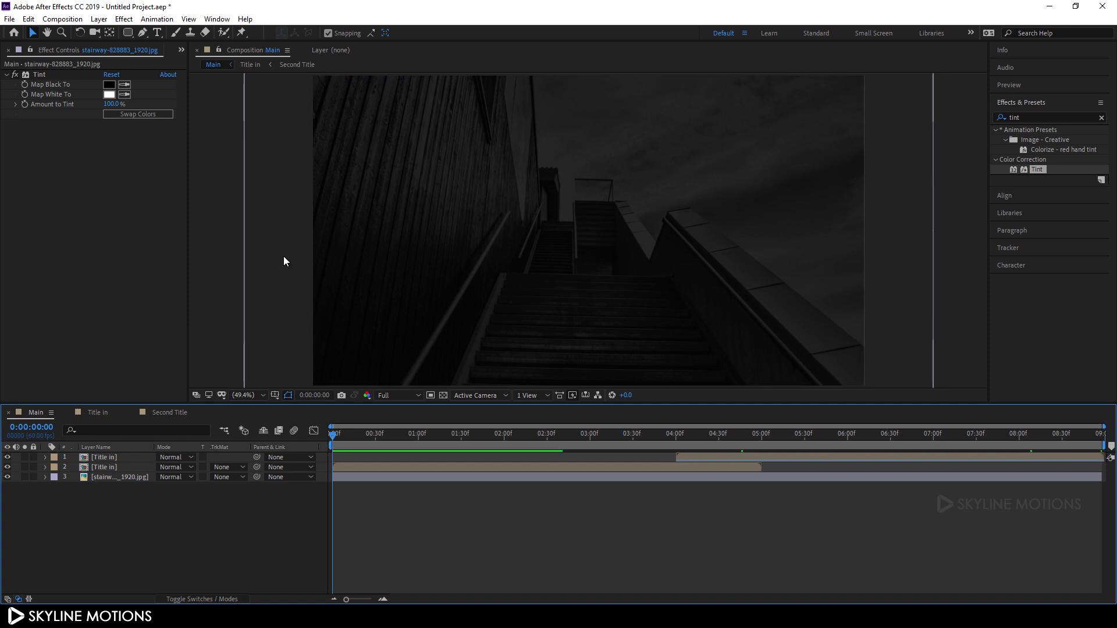
key(grave)
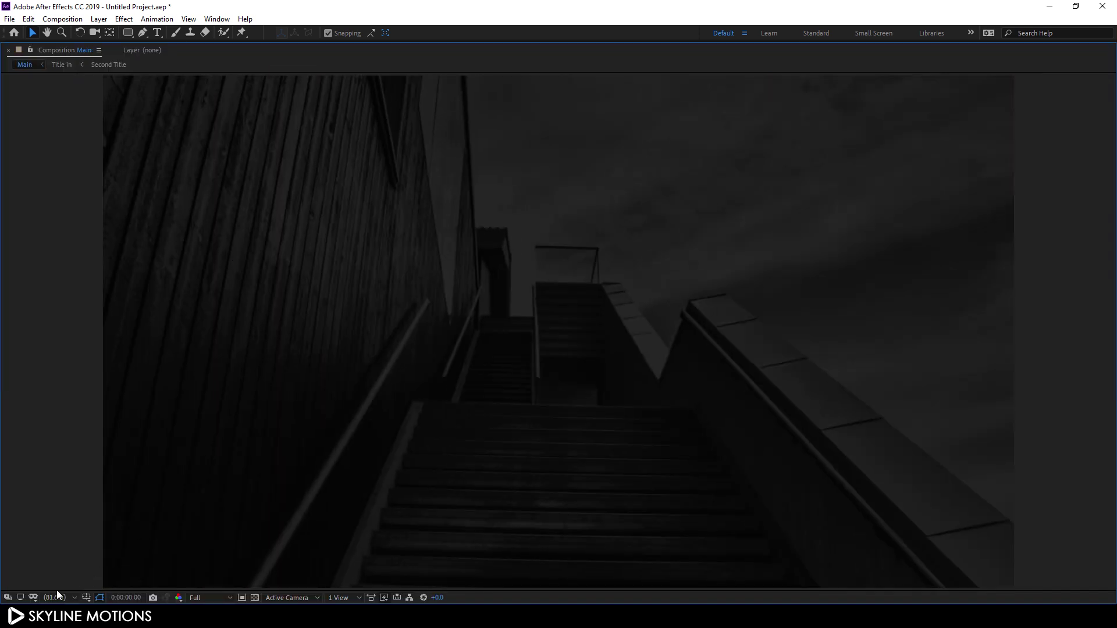
click(57, 590)
click(52, 398)
key(space)
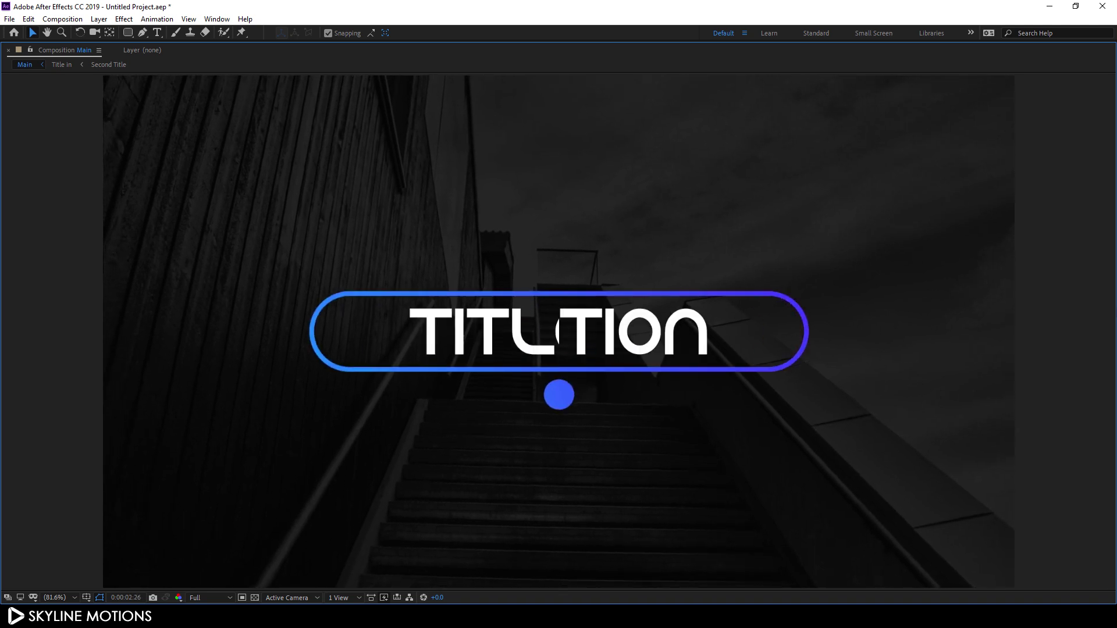